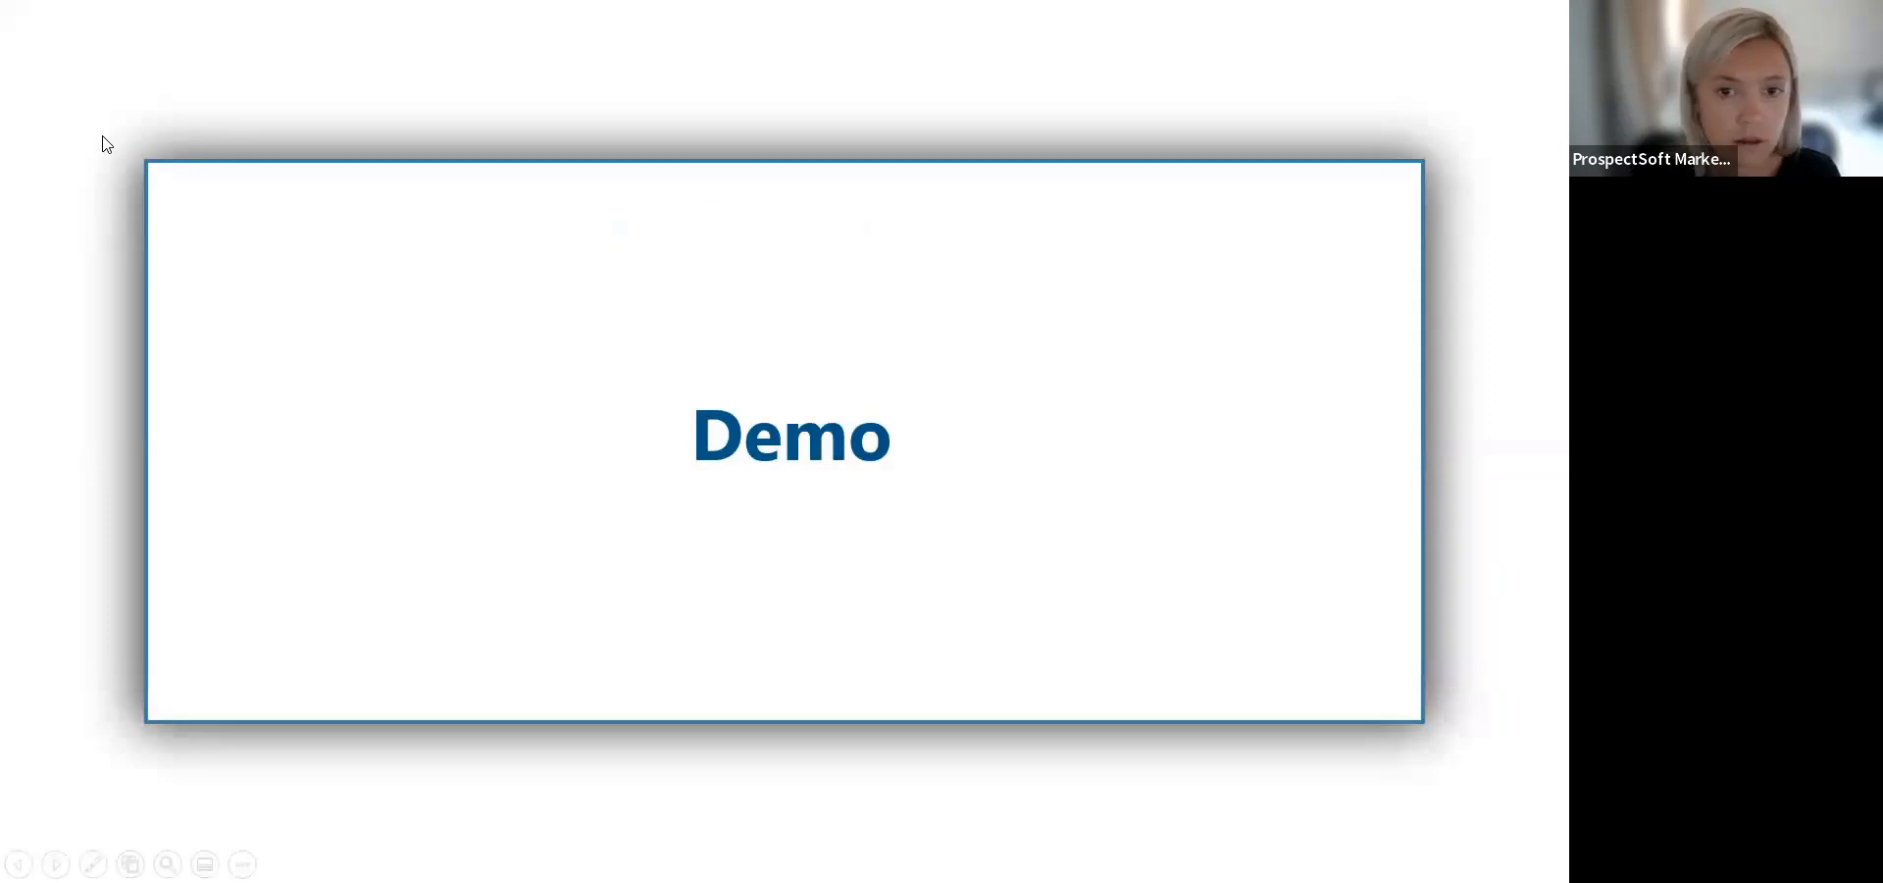
Step: Switch to Prospect CRM in Firefox and open the opportunity pipeline configuration from the new opportunity's Pipeline choices
key("super+Tab")
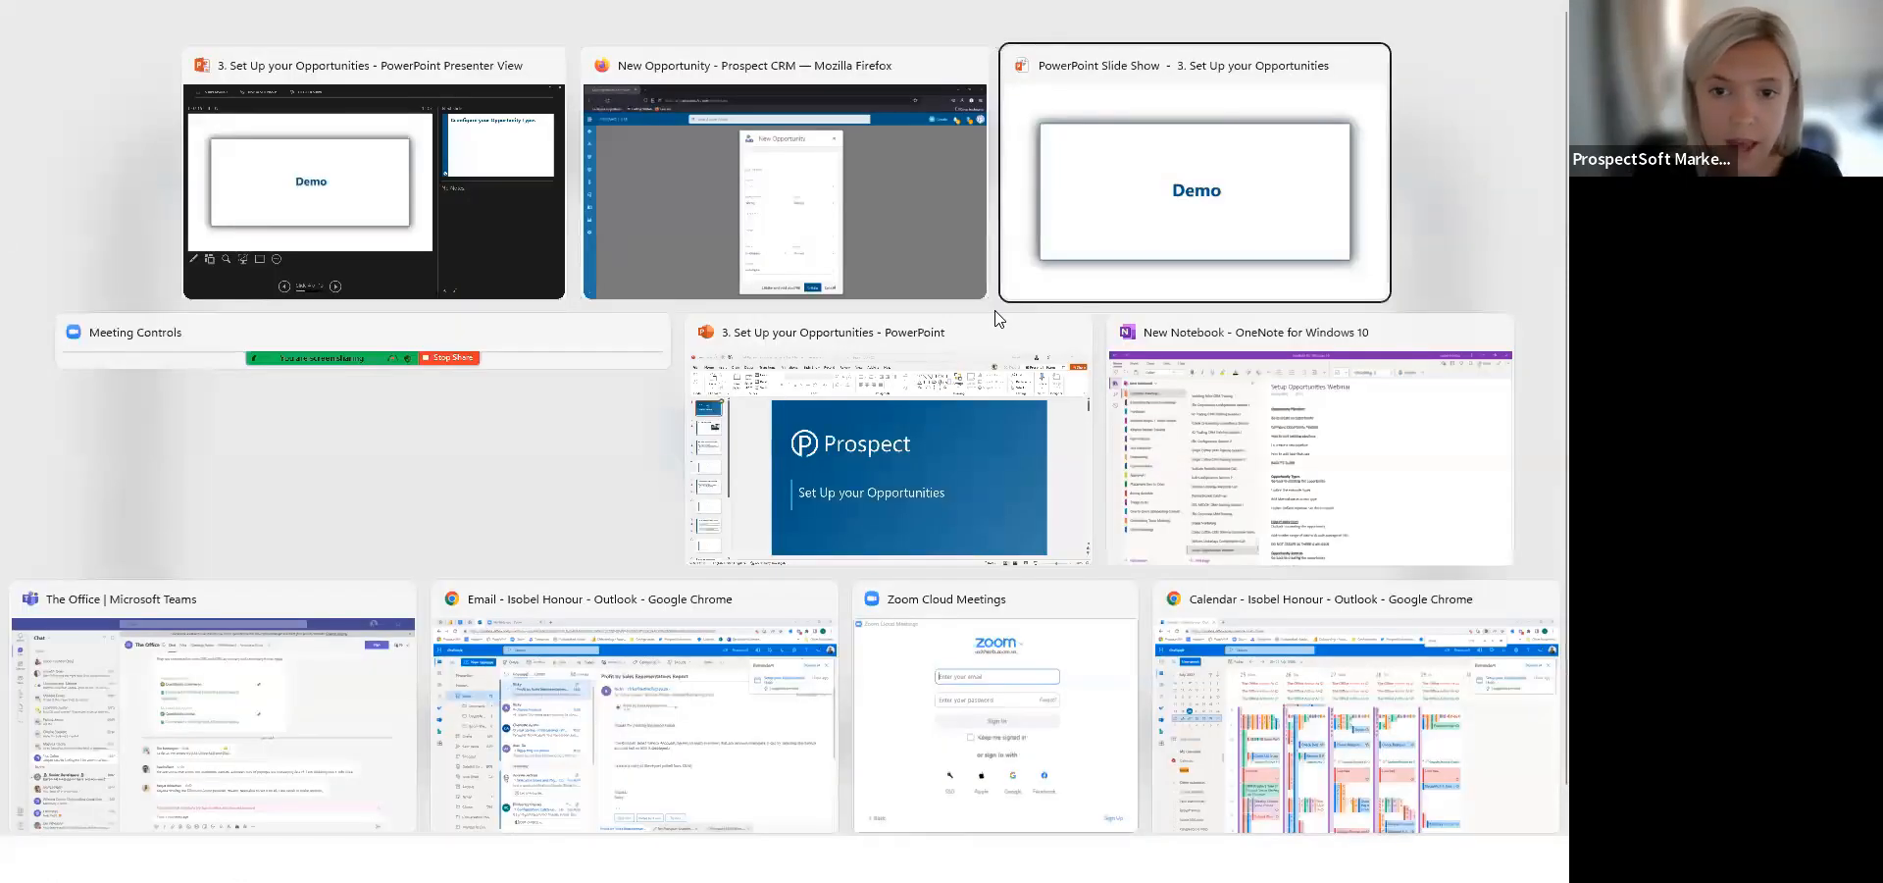
key("Left")
key("Return")
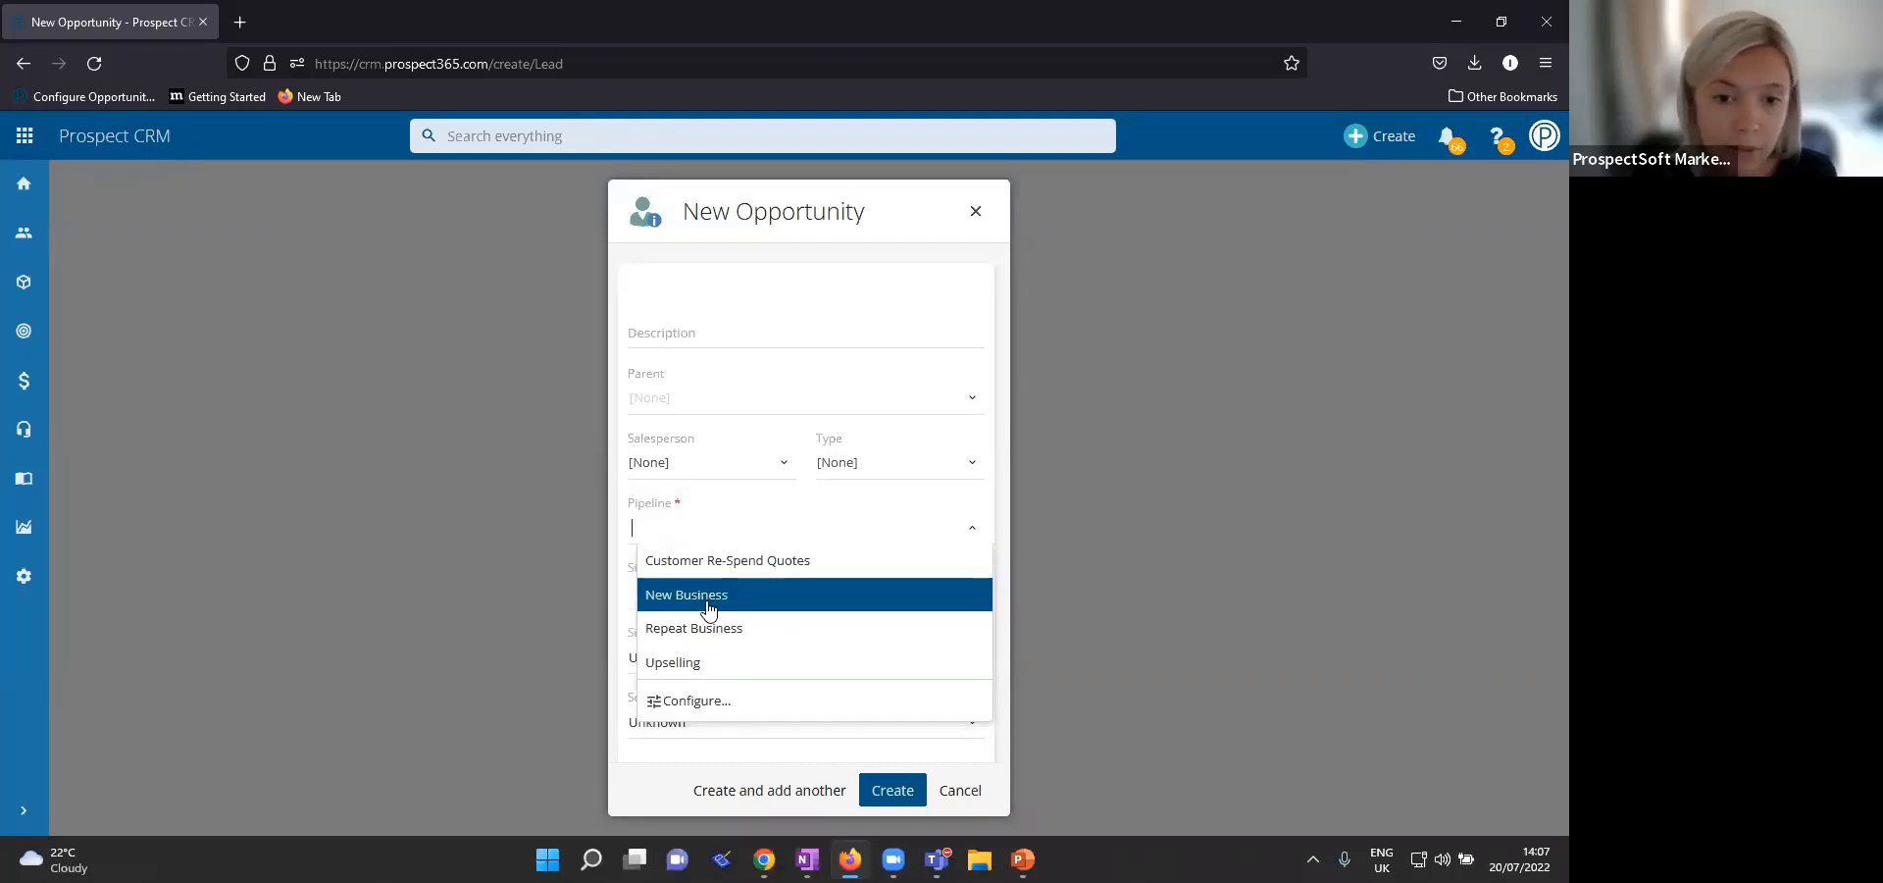
left_click(716, 705)
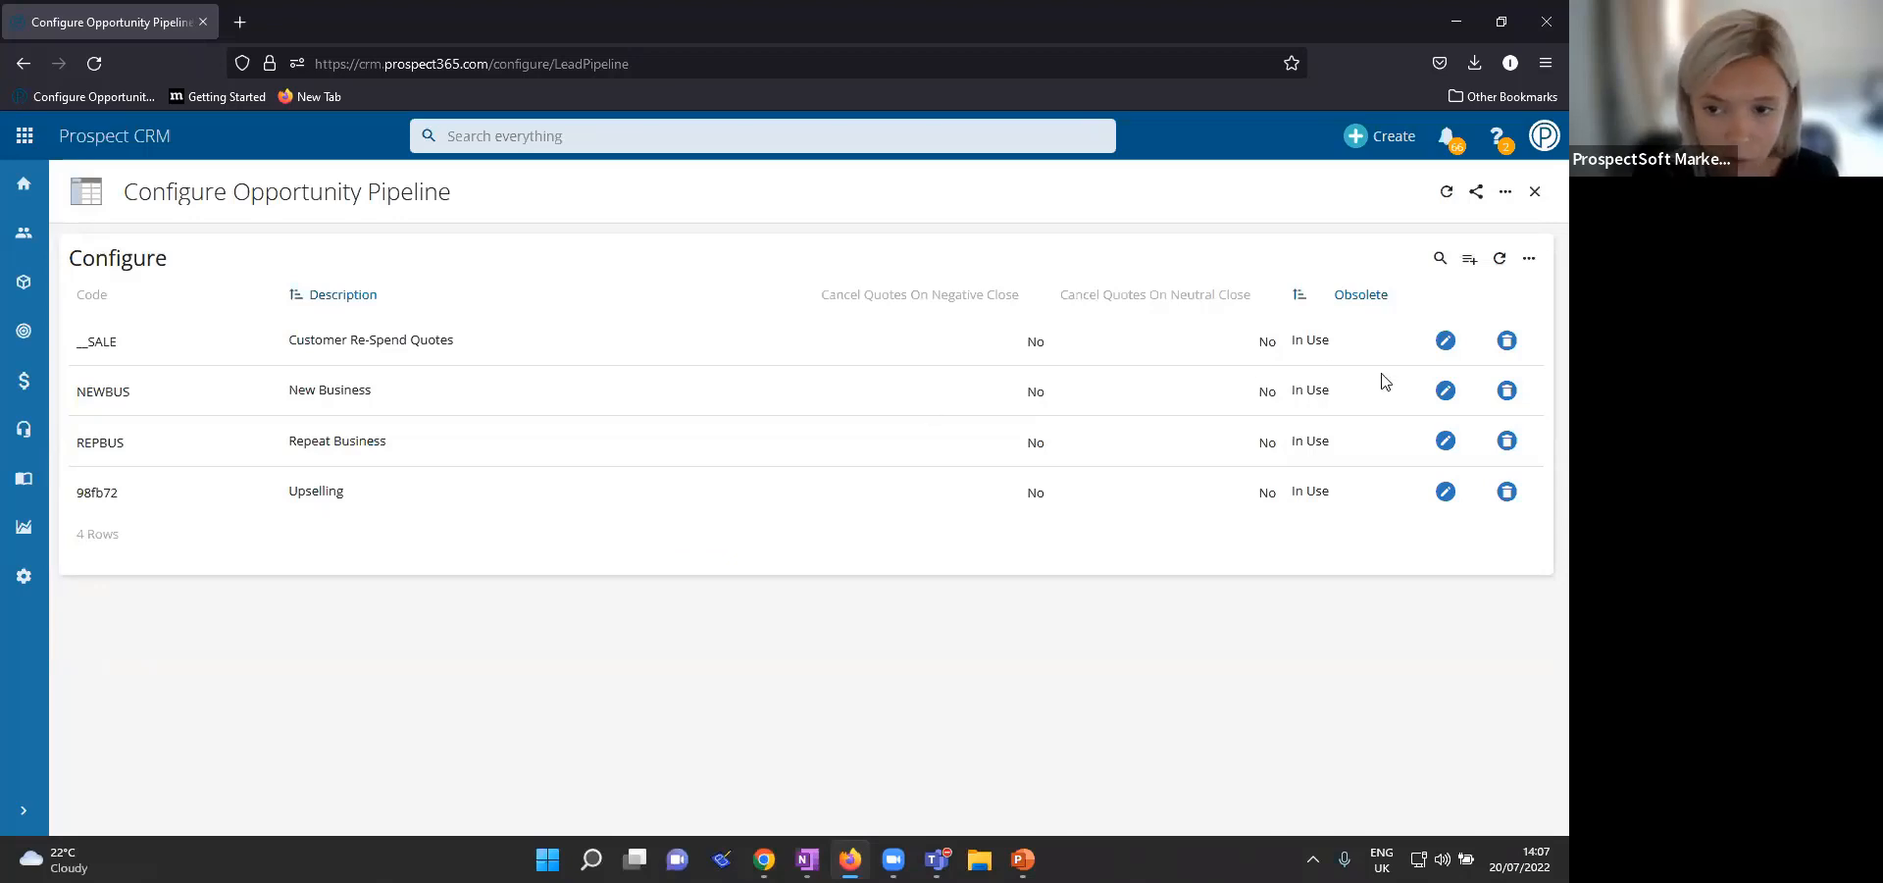
Step: Open the New Business pipeline and review its statuses and closing statuses
left_click(1444, 396)
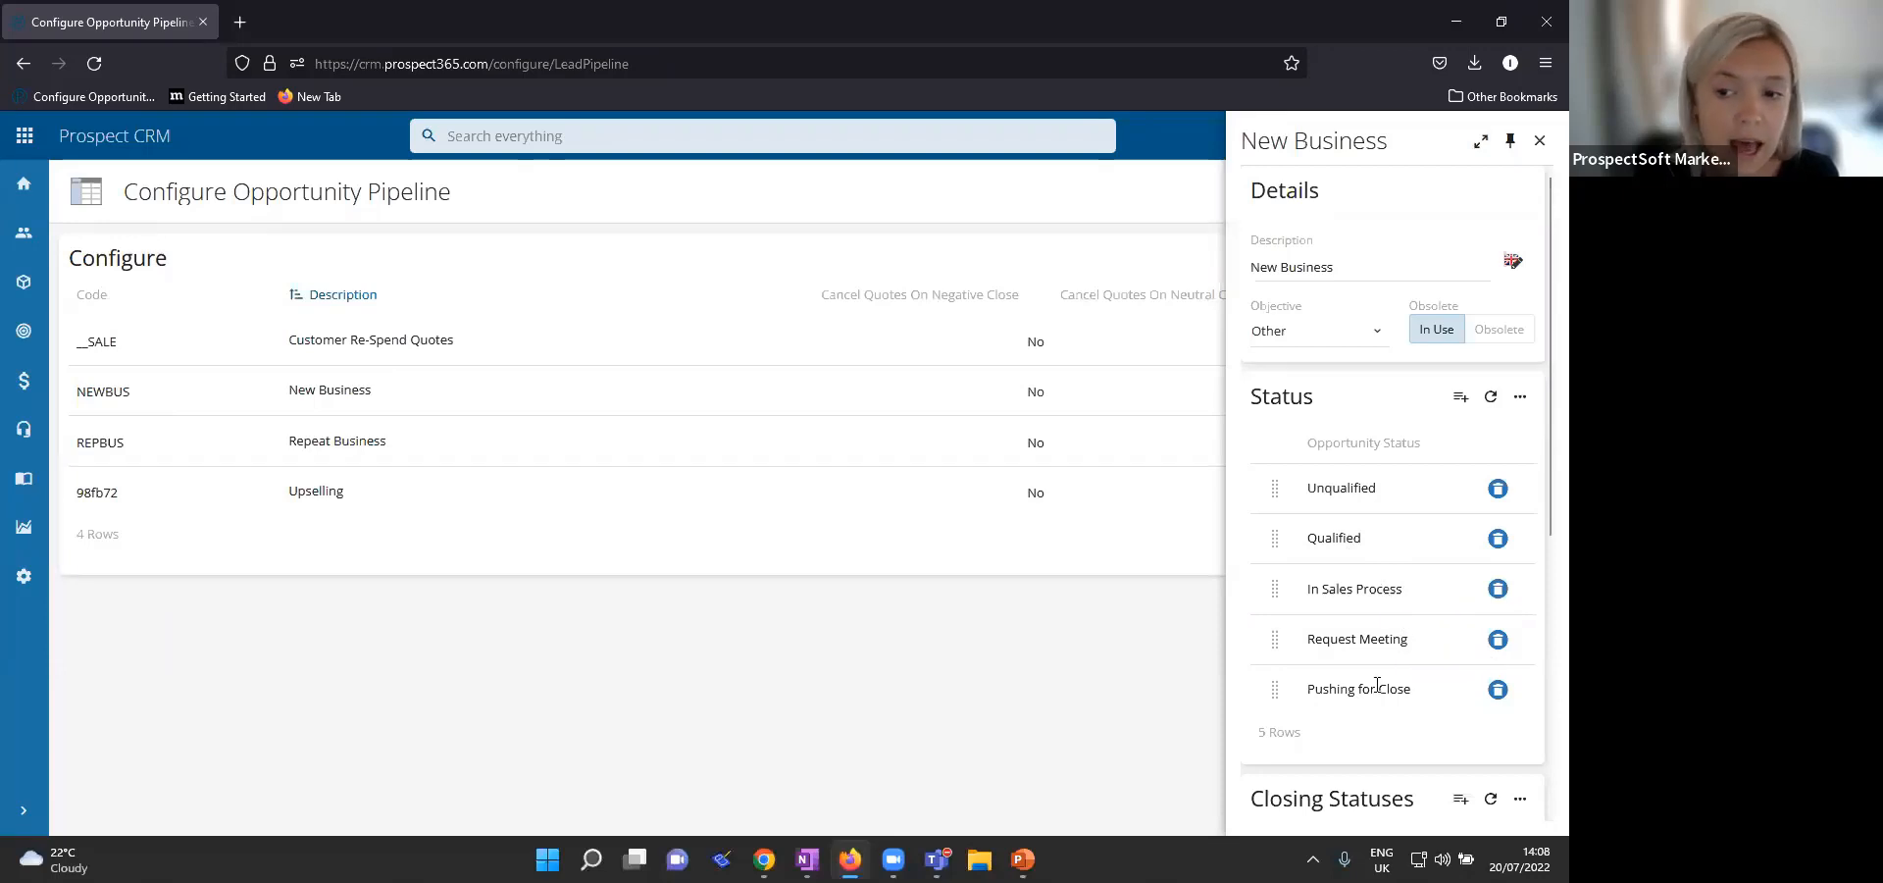
scroll(1371, 624, "down", 3)
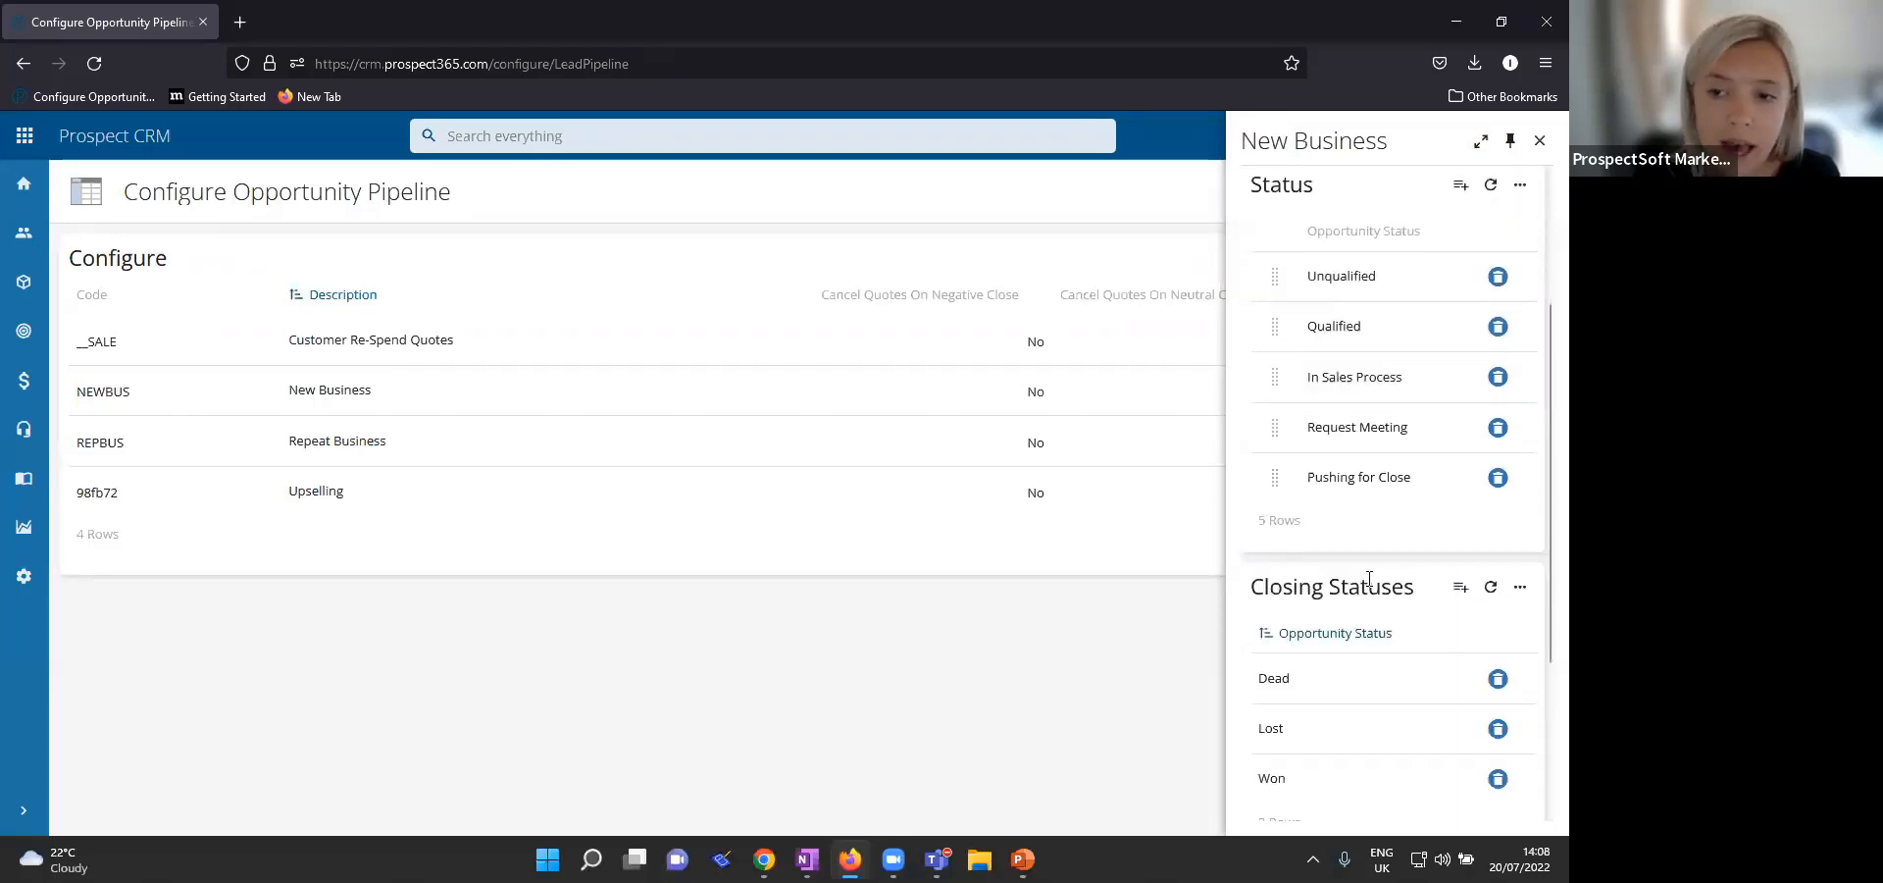
scroll(1324, 520, "down", 2)
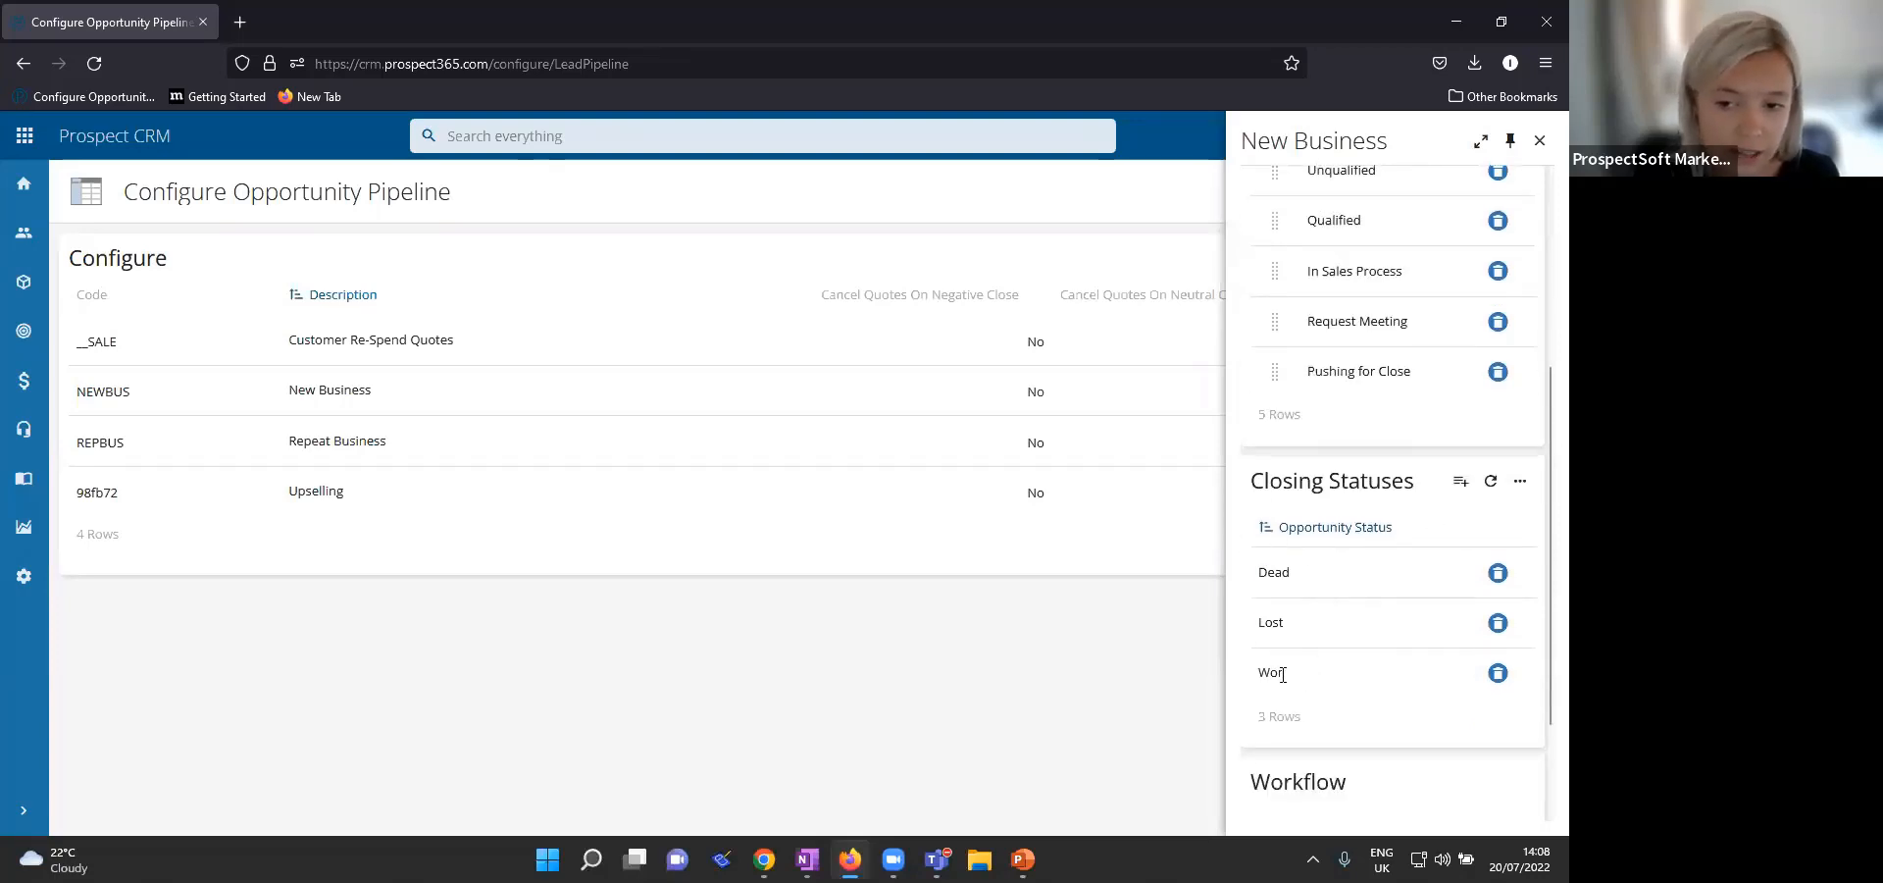
scroll(1310, 582, "up", 3)
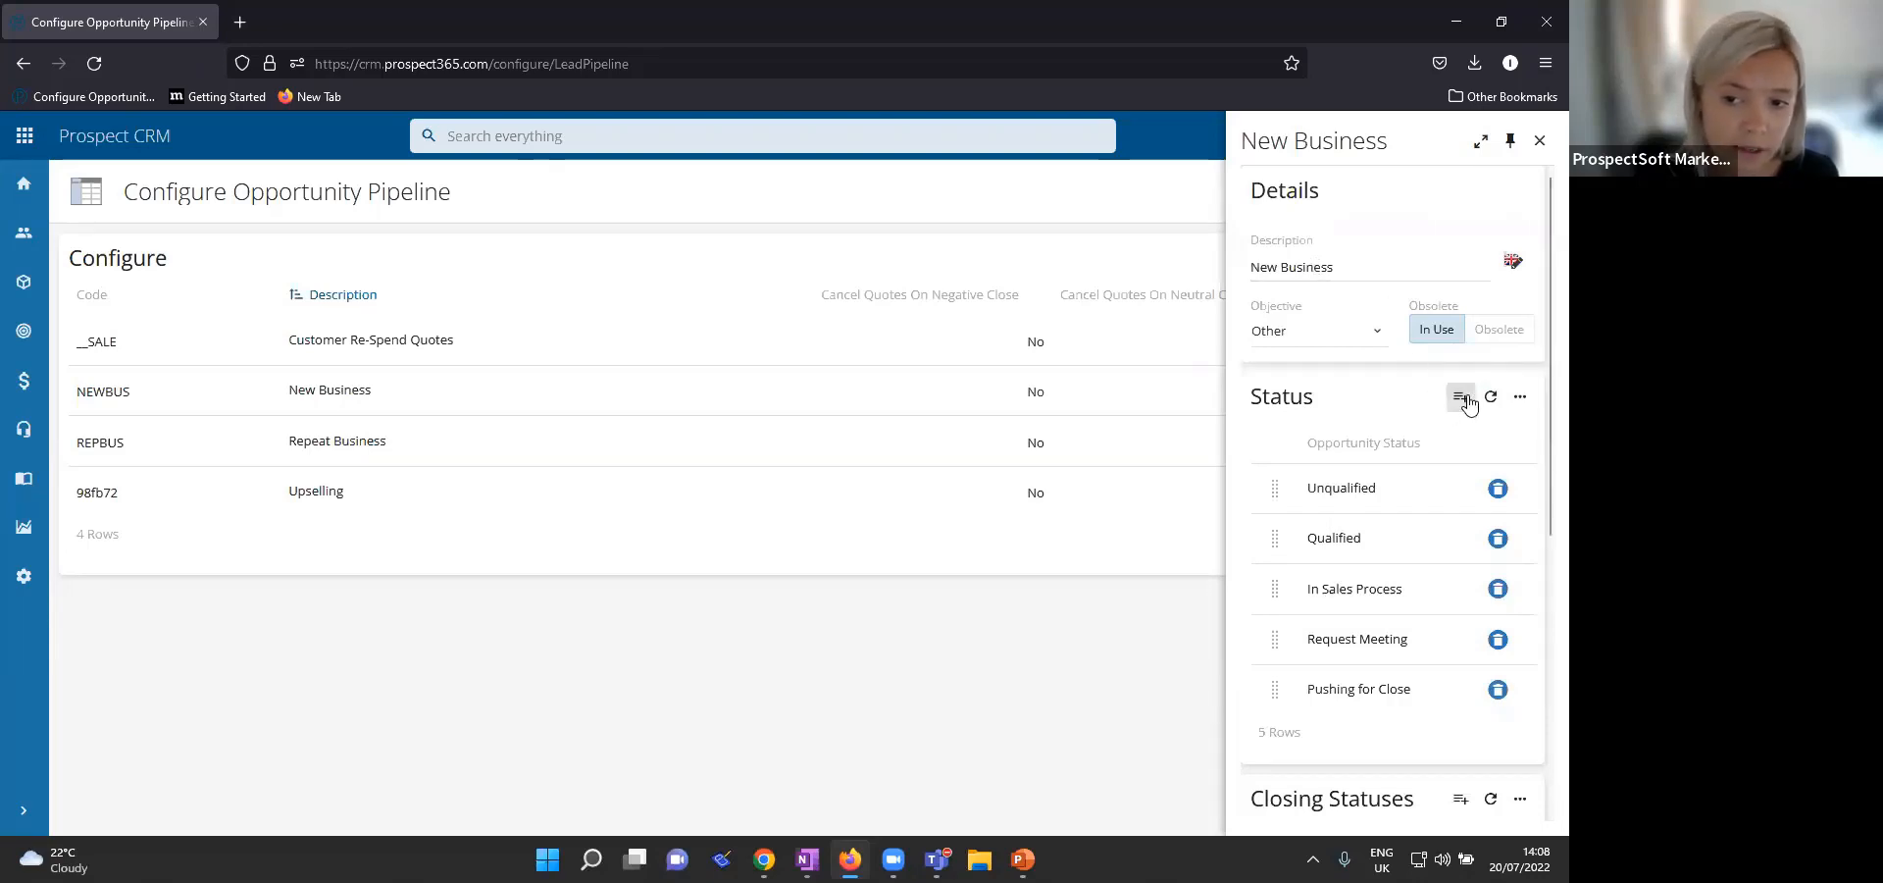
scroll(1438, 510, "down", 2)
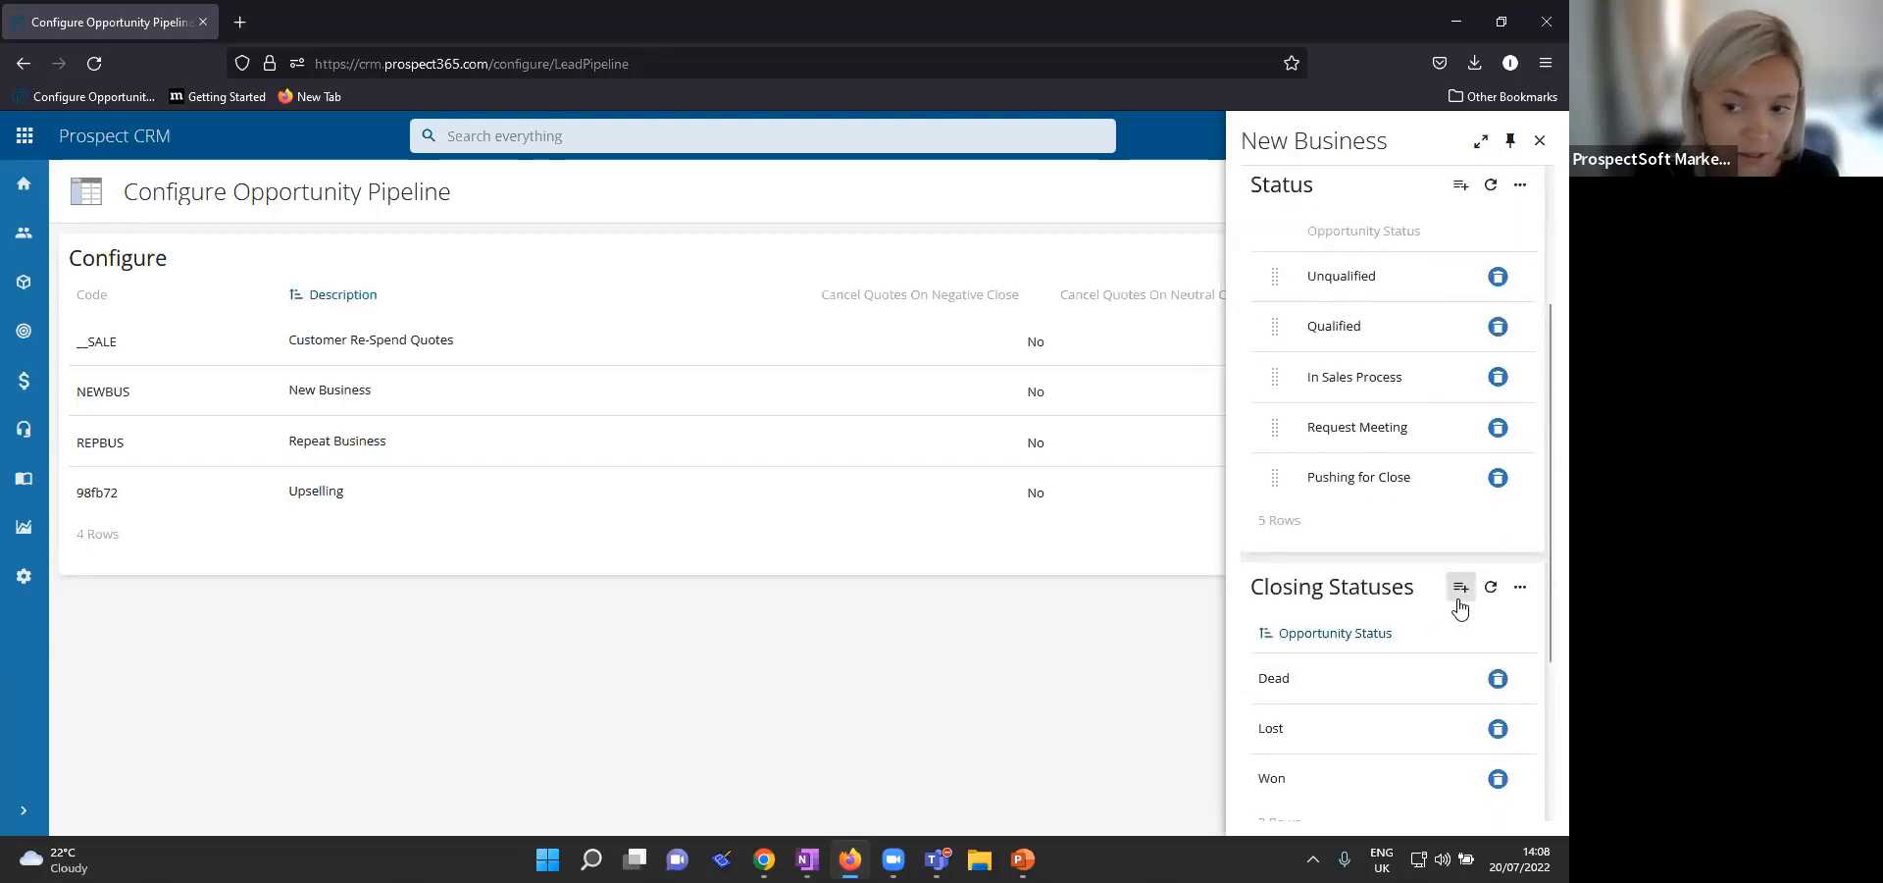
scroll(1446, 486, "up", 2)
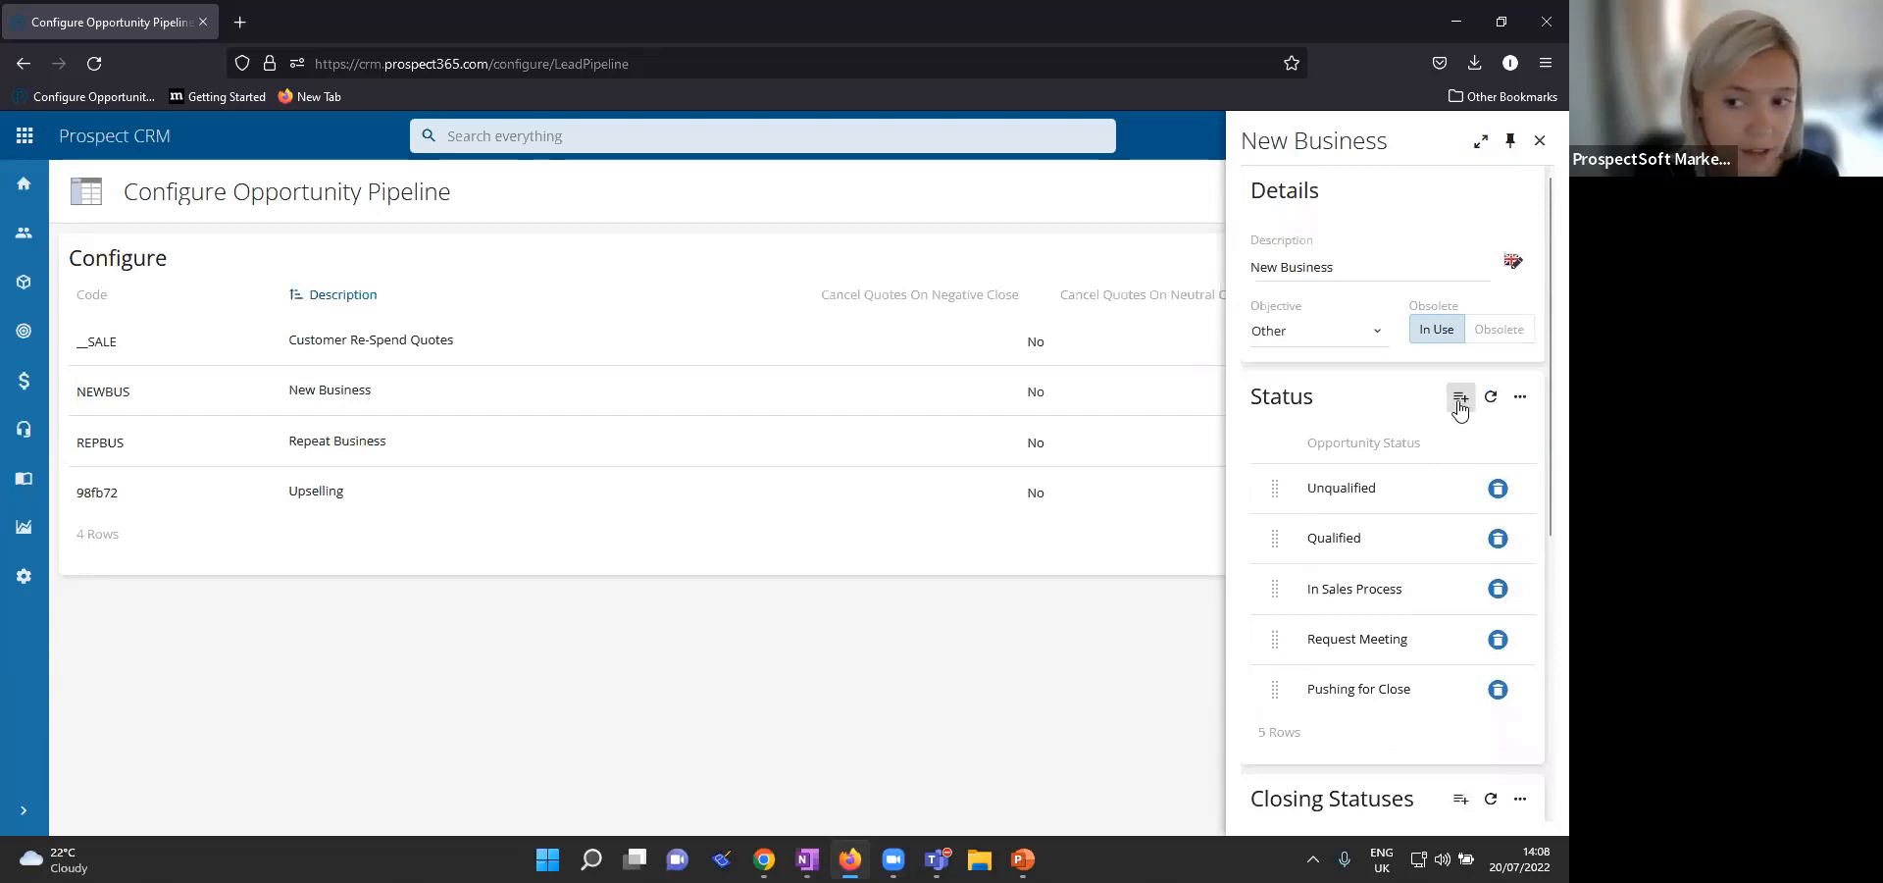
Step: Open the management list for the New Business pipeline's statuses and create an opportunity status named Sending Samples
left_click(1459, 400)
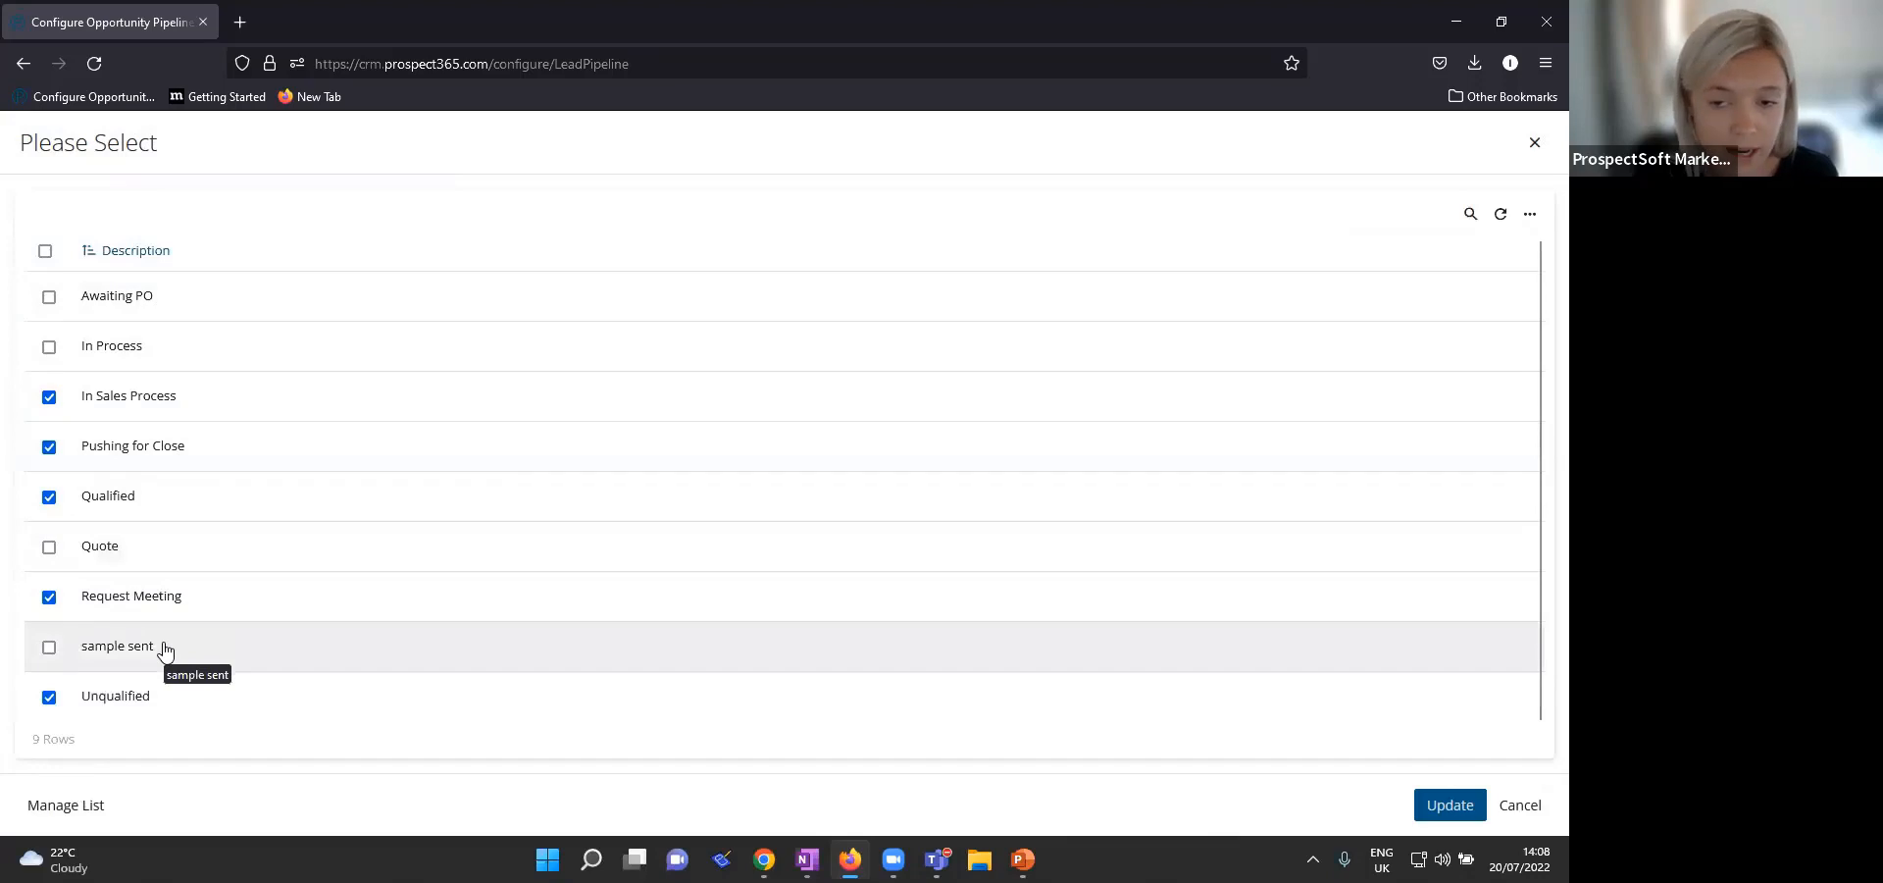
left_click(69, 806)
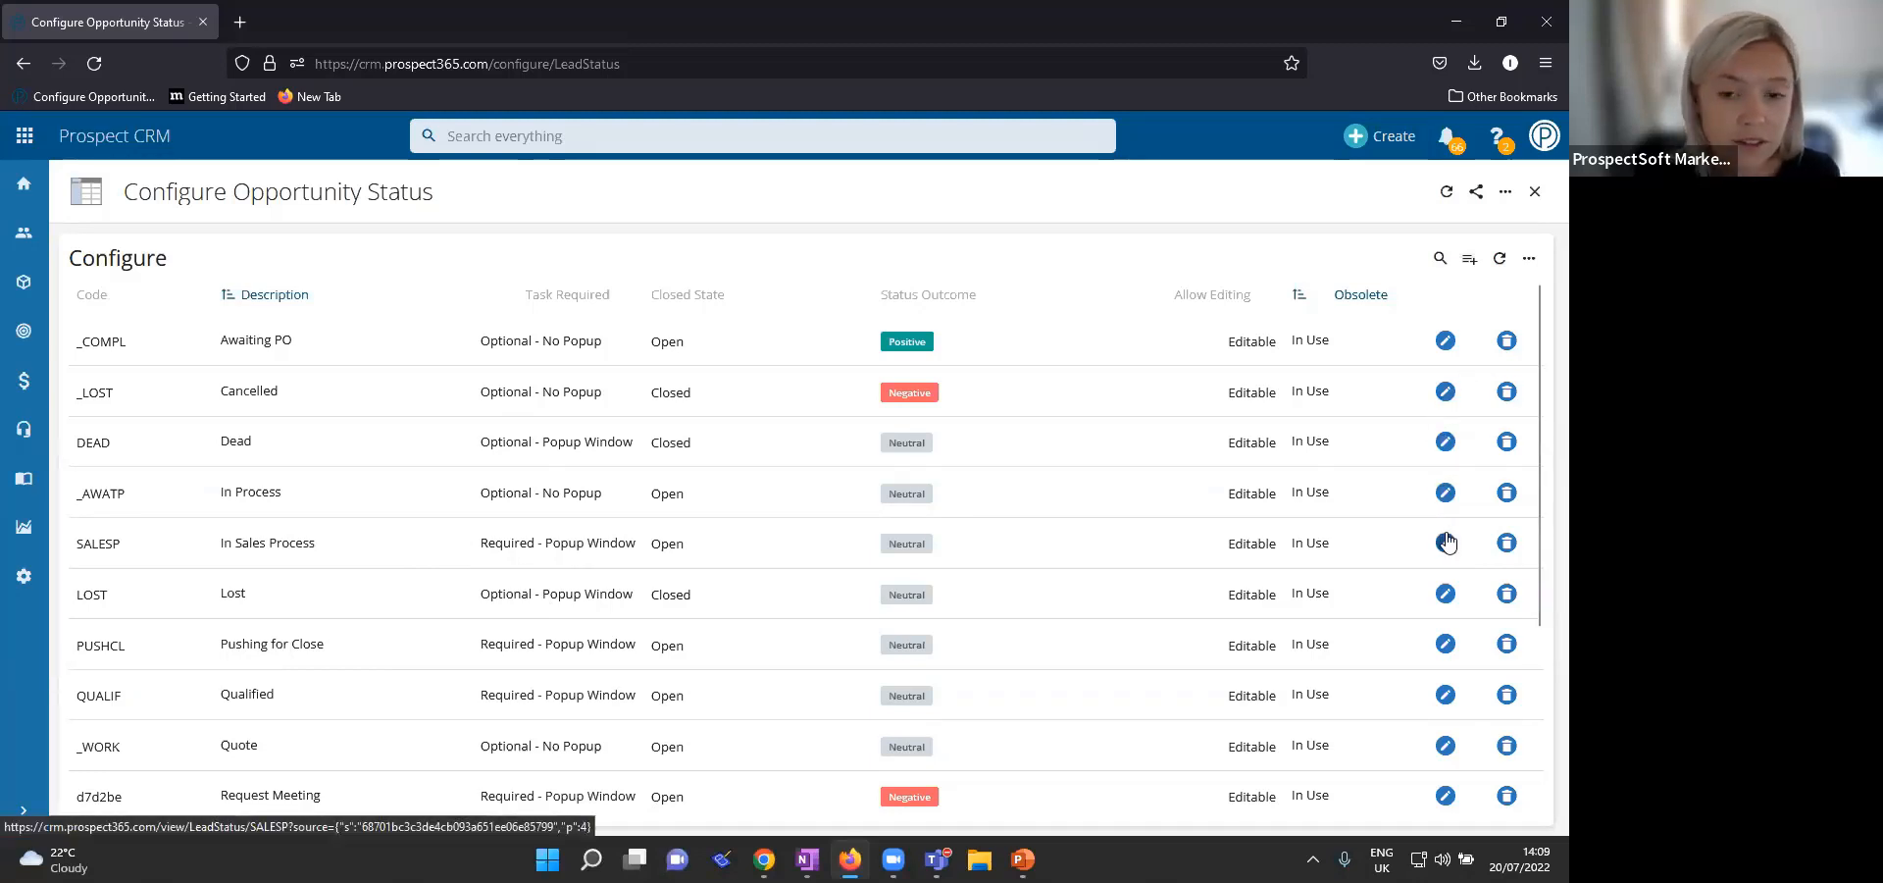
left_click(1473, 267)
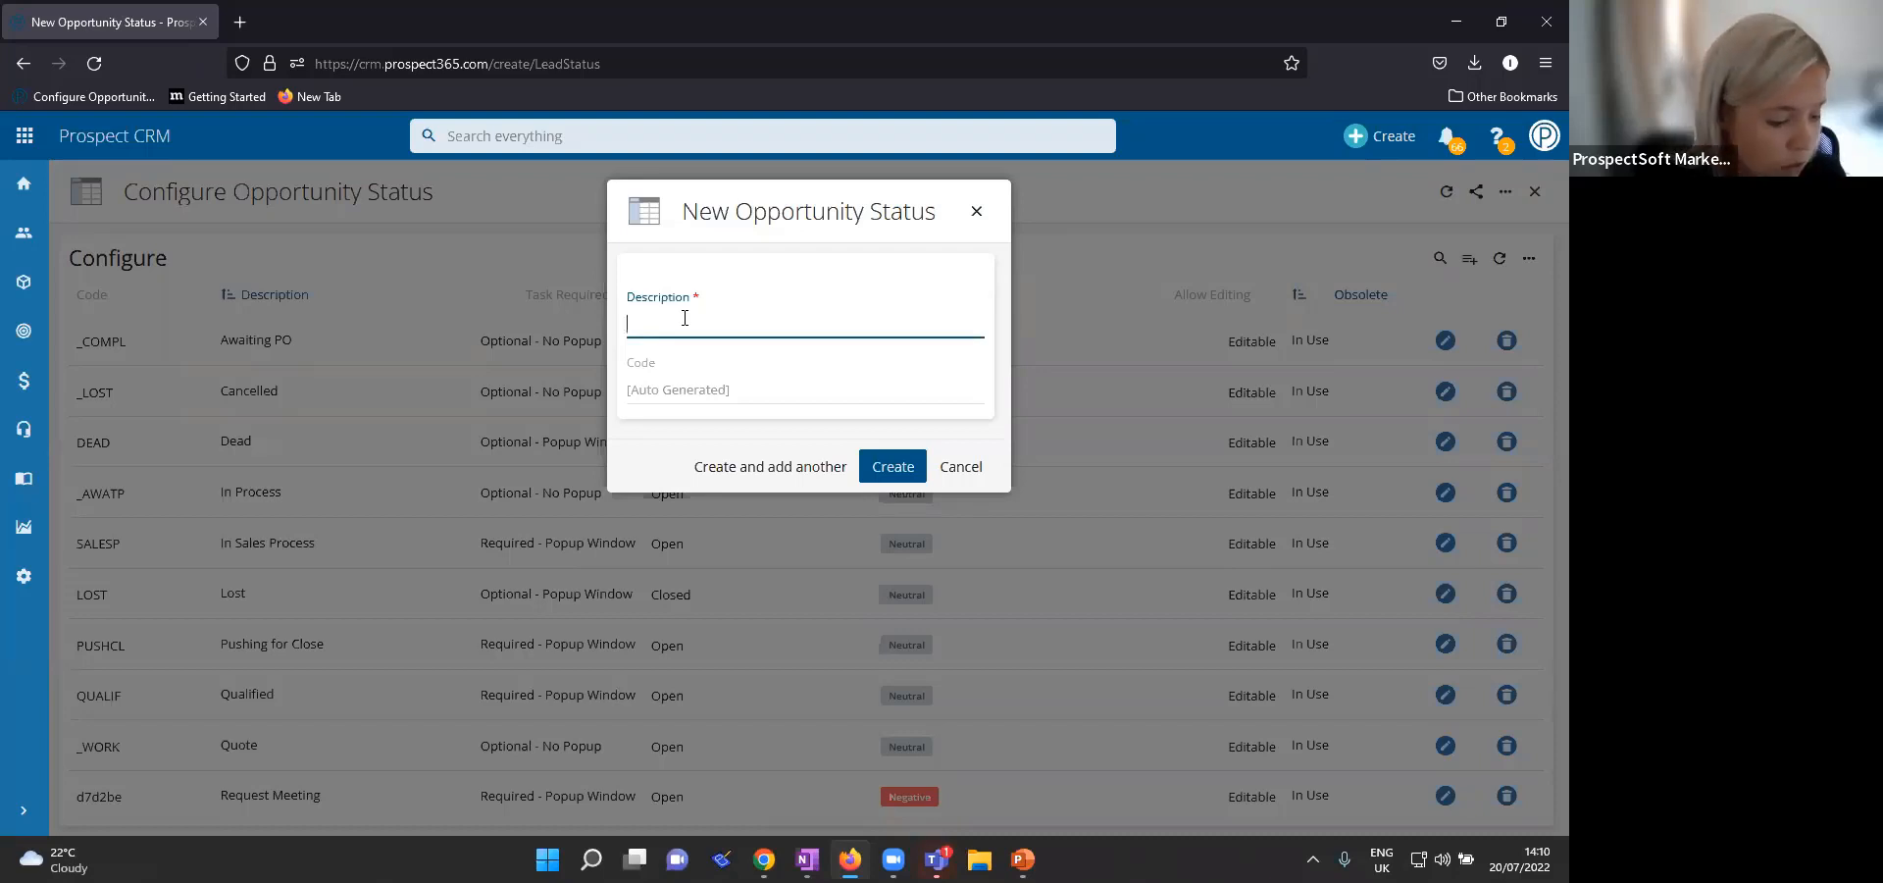
type("Sending Samples")
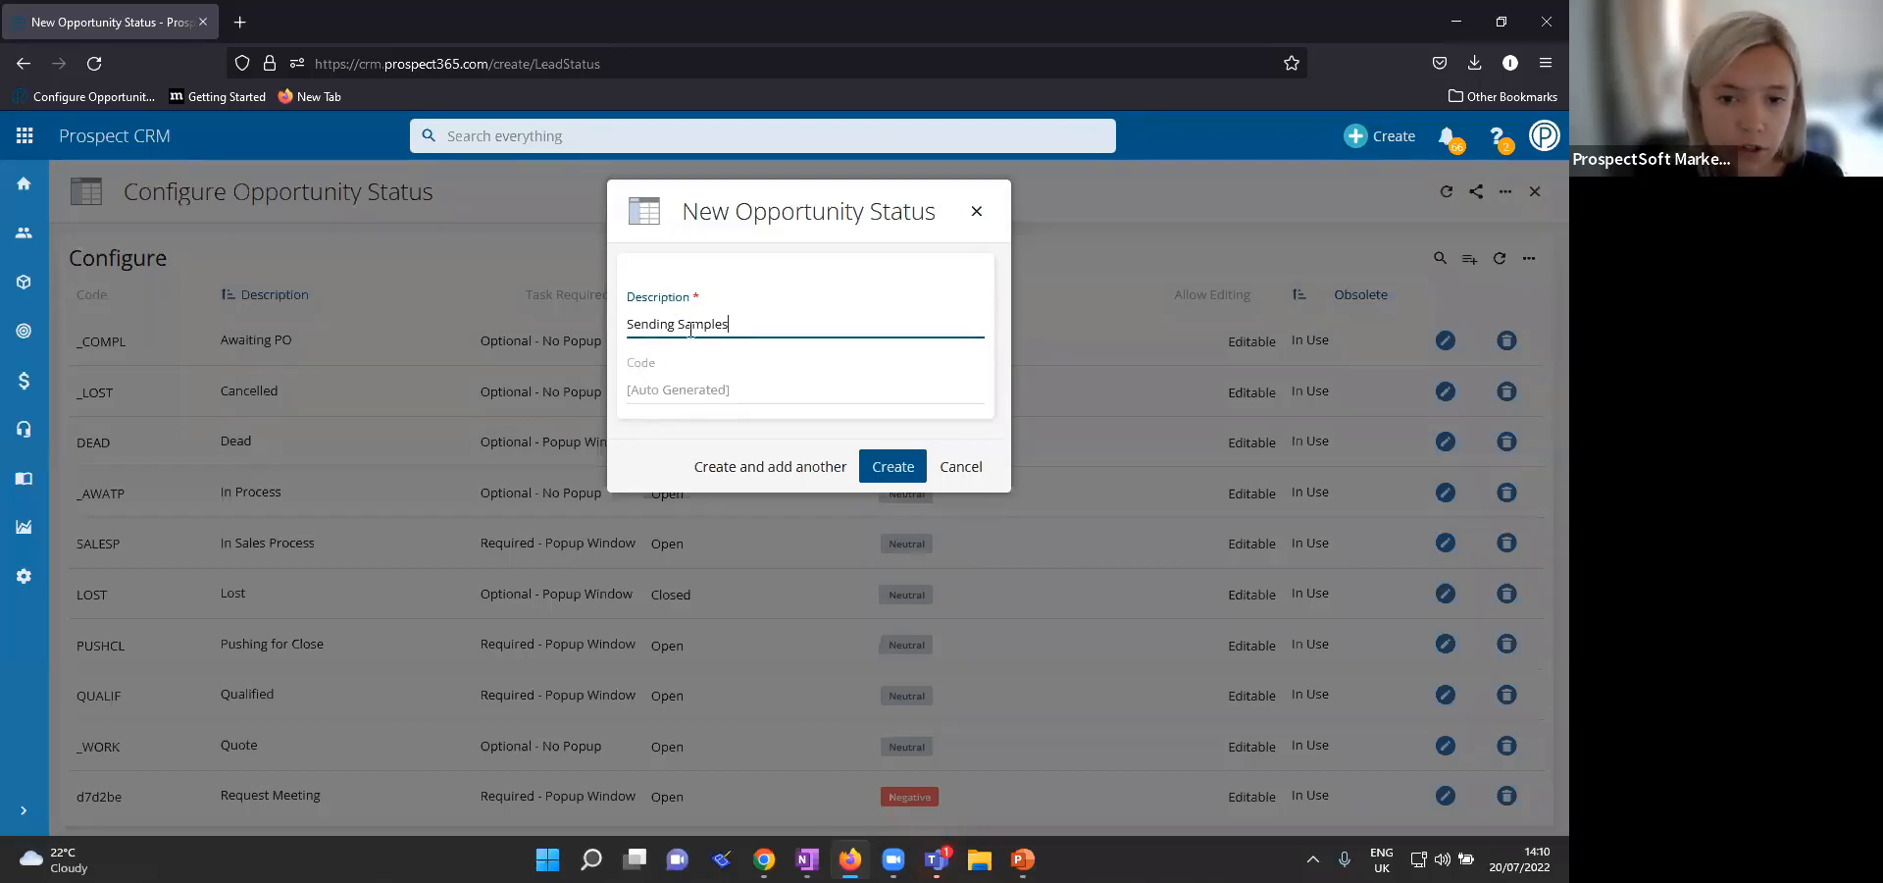
left_click(892, 470)
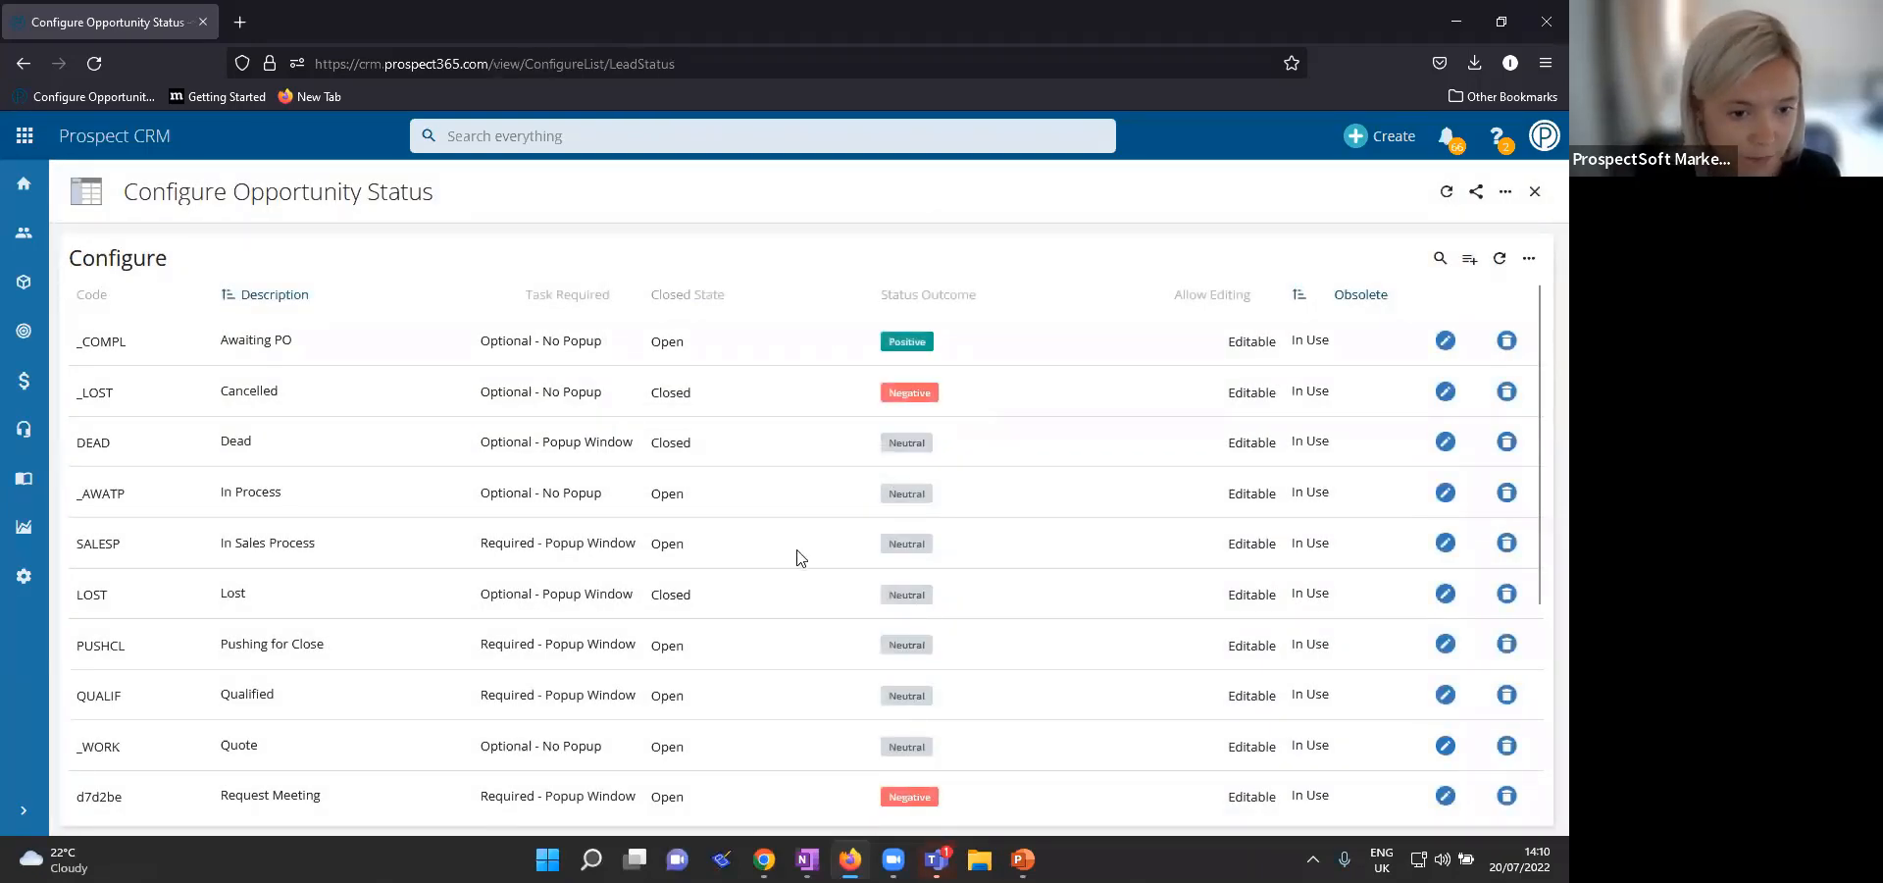
Step: Open the Sending Samples status and examine its Task Required and Status Outcome options, then close its details
scroll(799, 557, "down", 2)
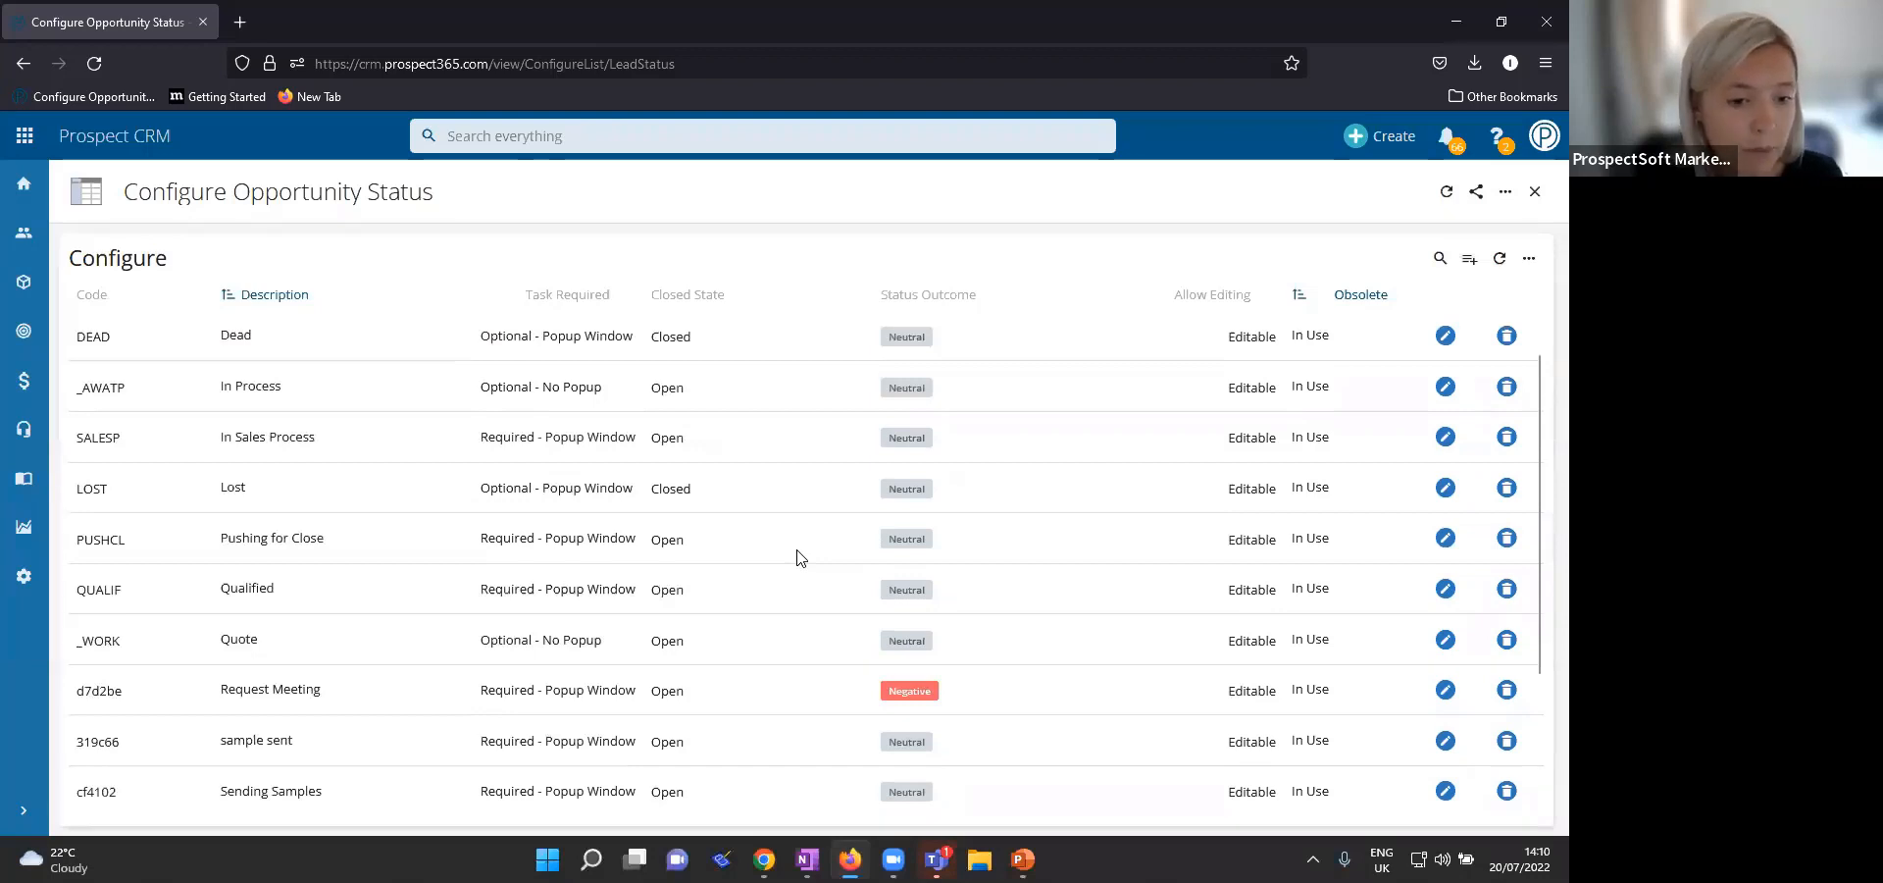
scroll(799, 557, "down", 3)
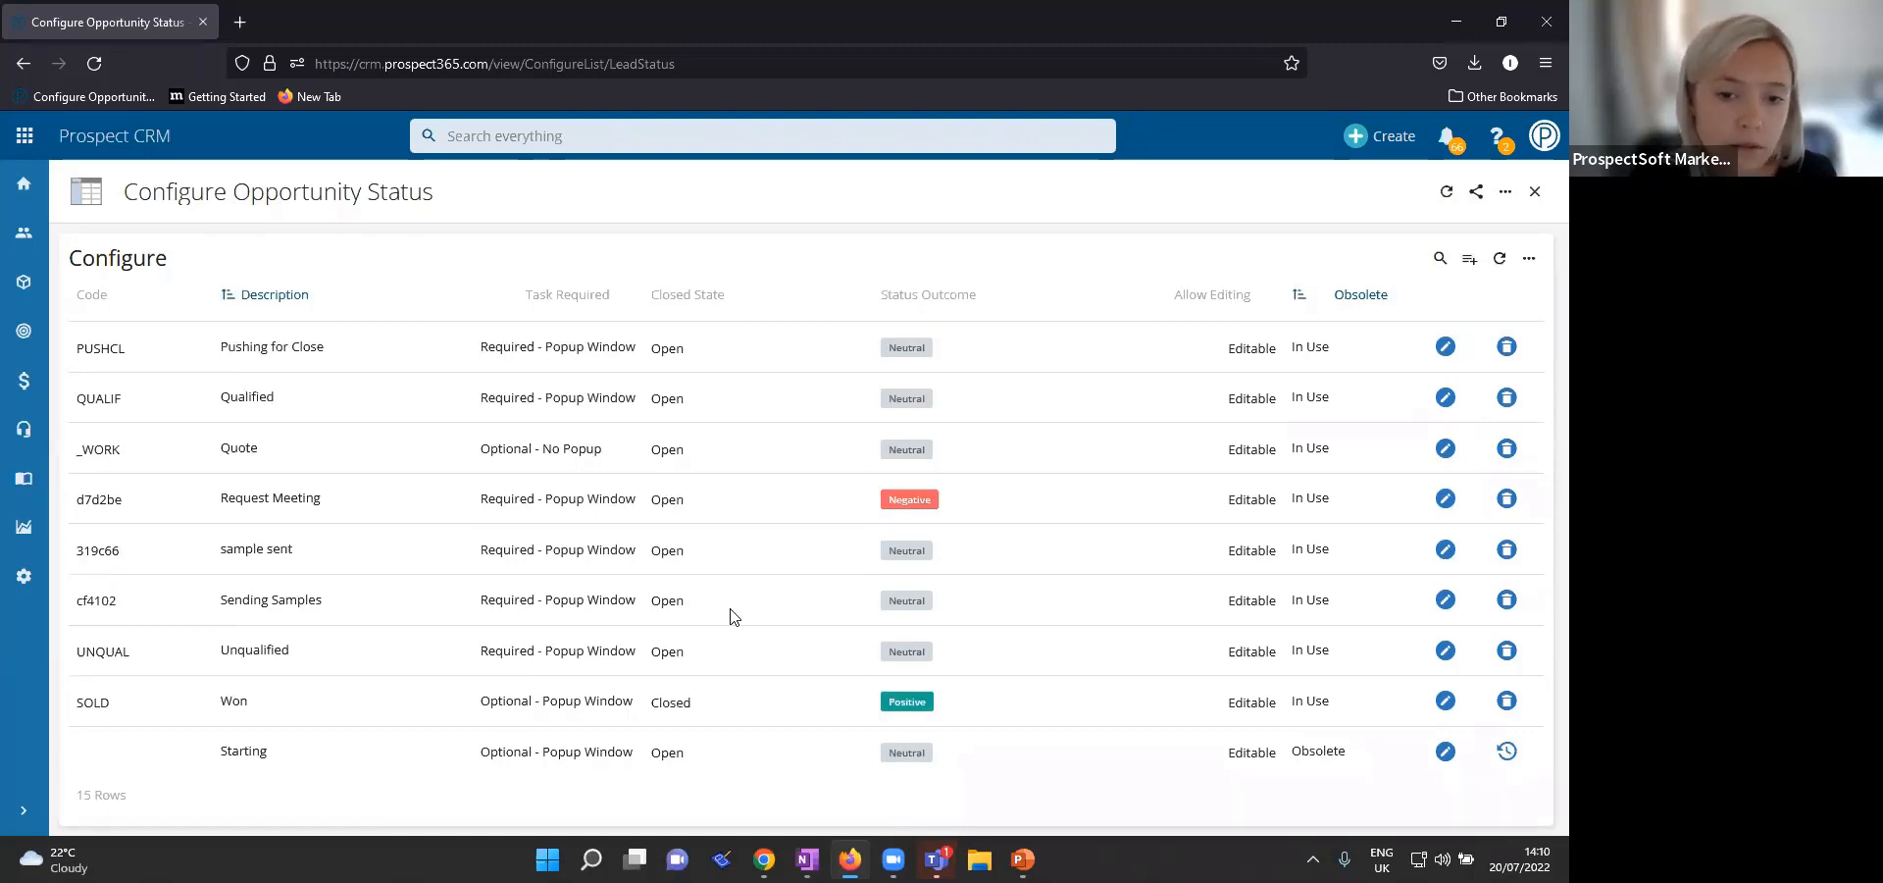
left_click(1446, 601)
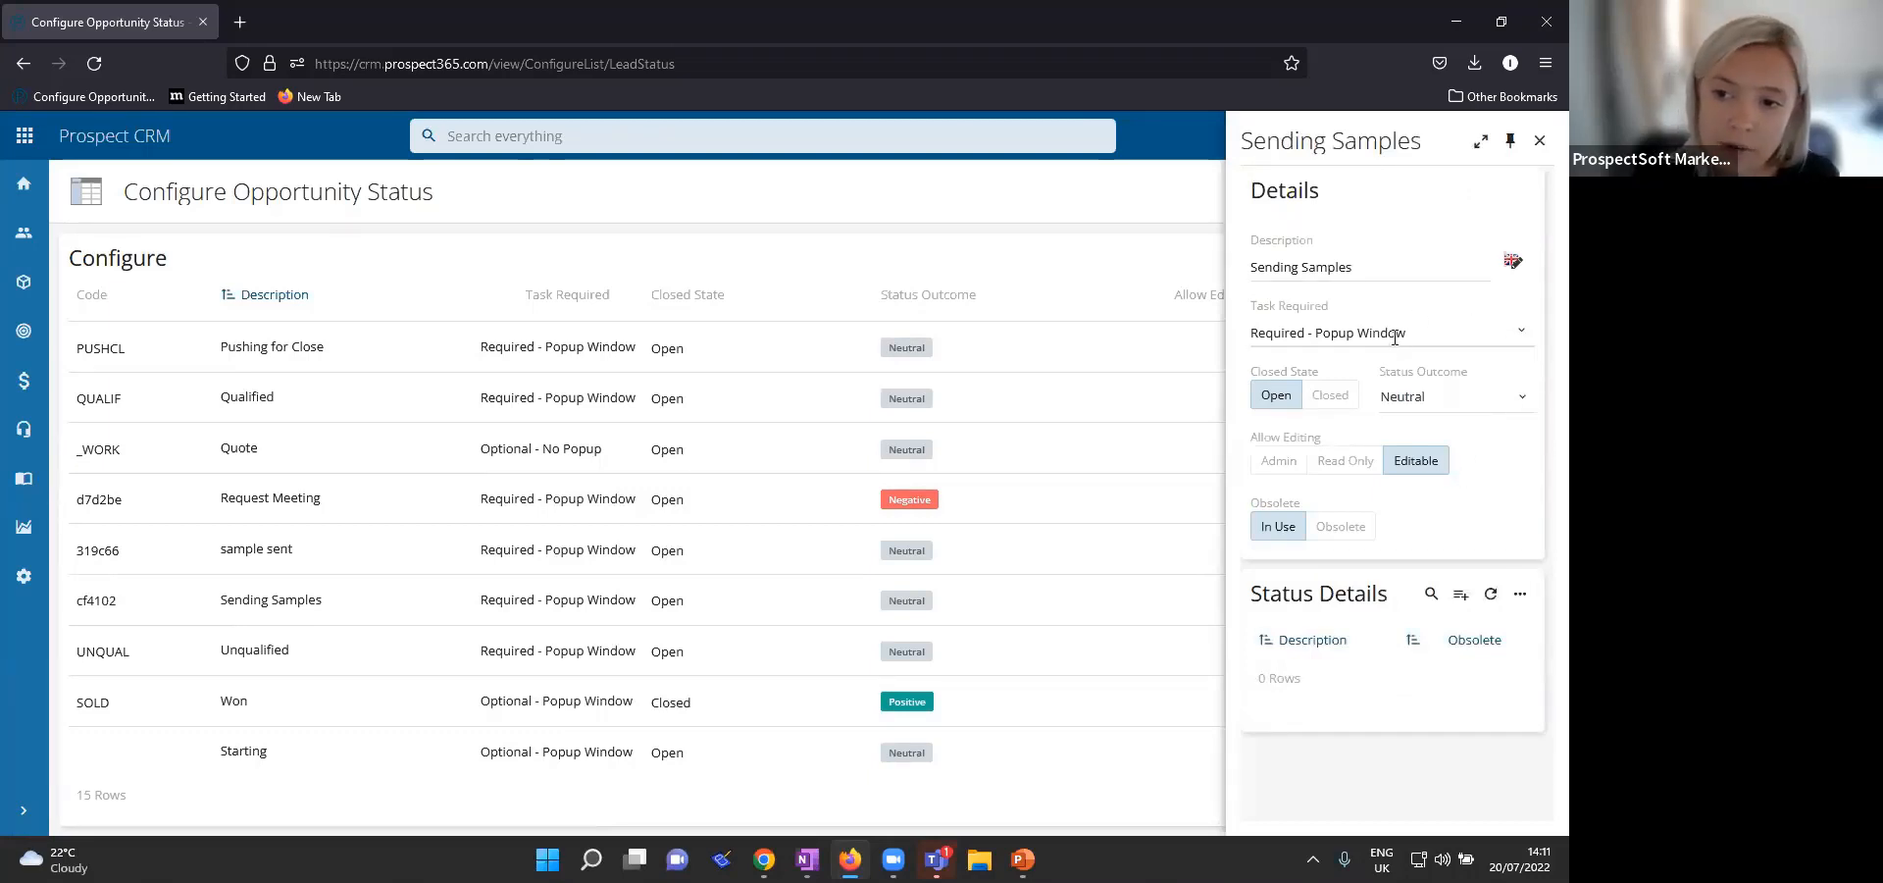
left_click(1318, 334)
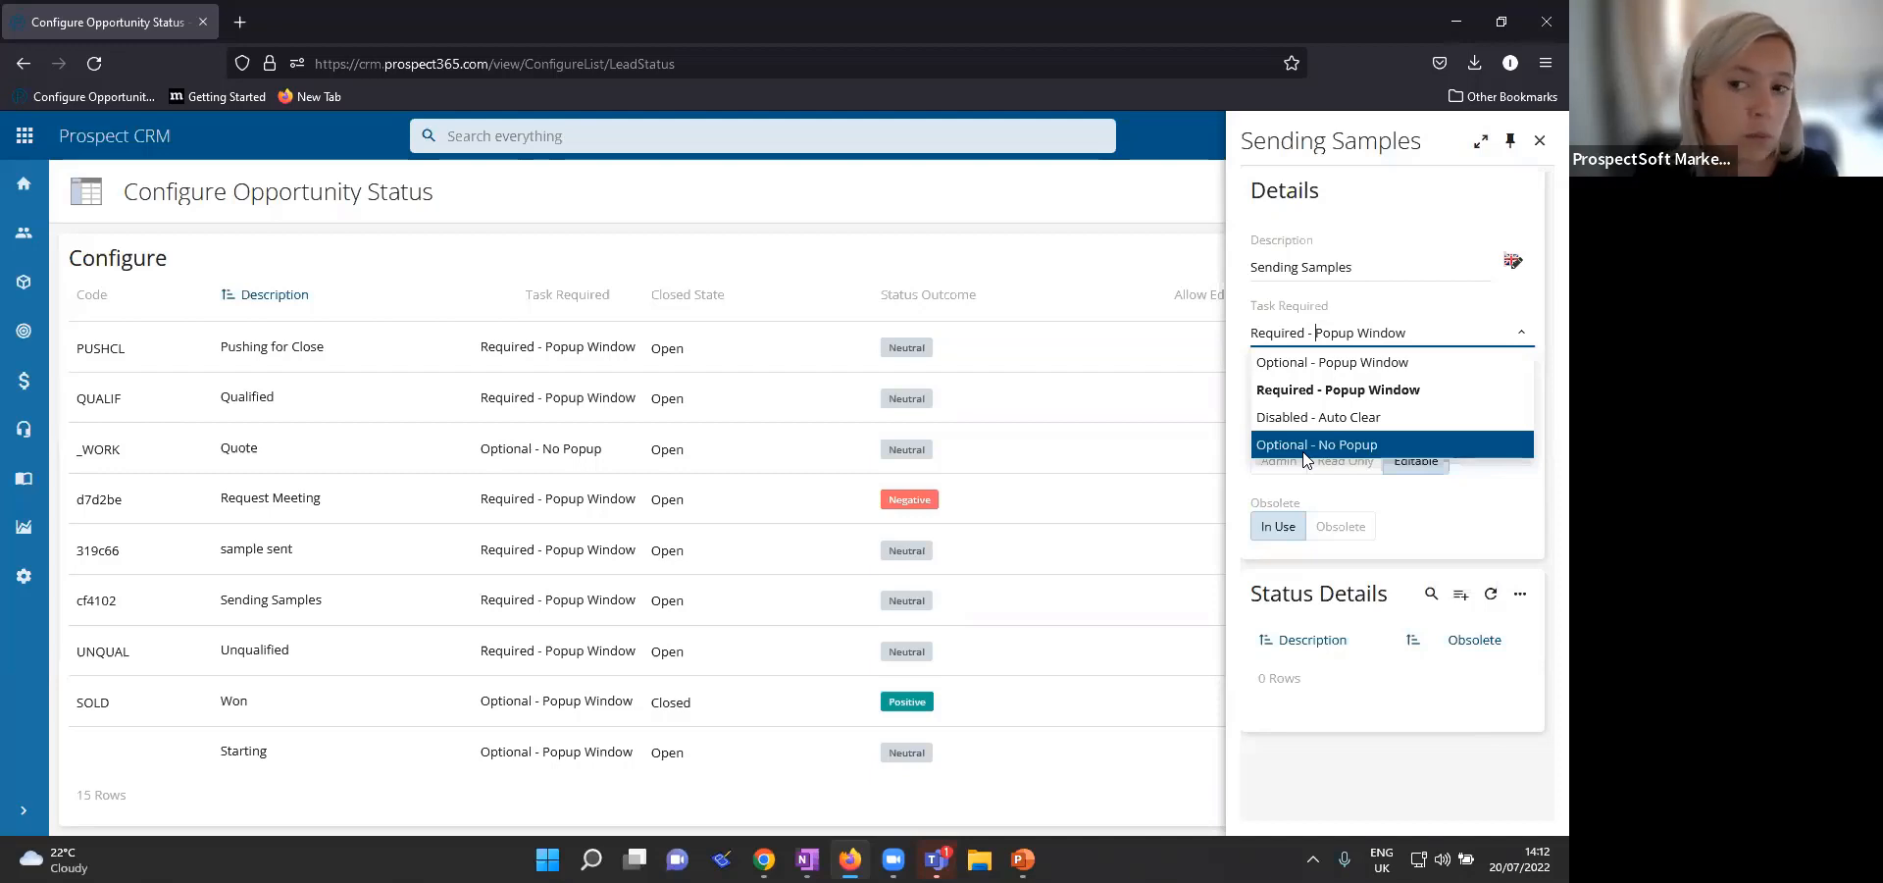
left_click(1352, 224)
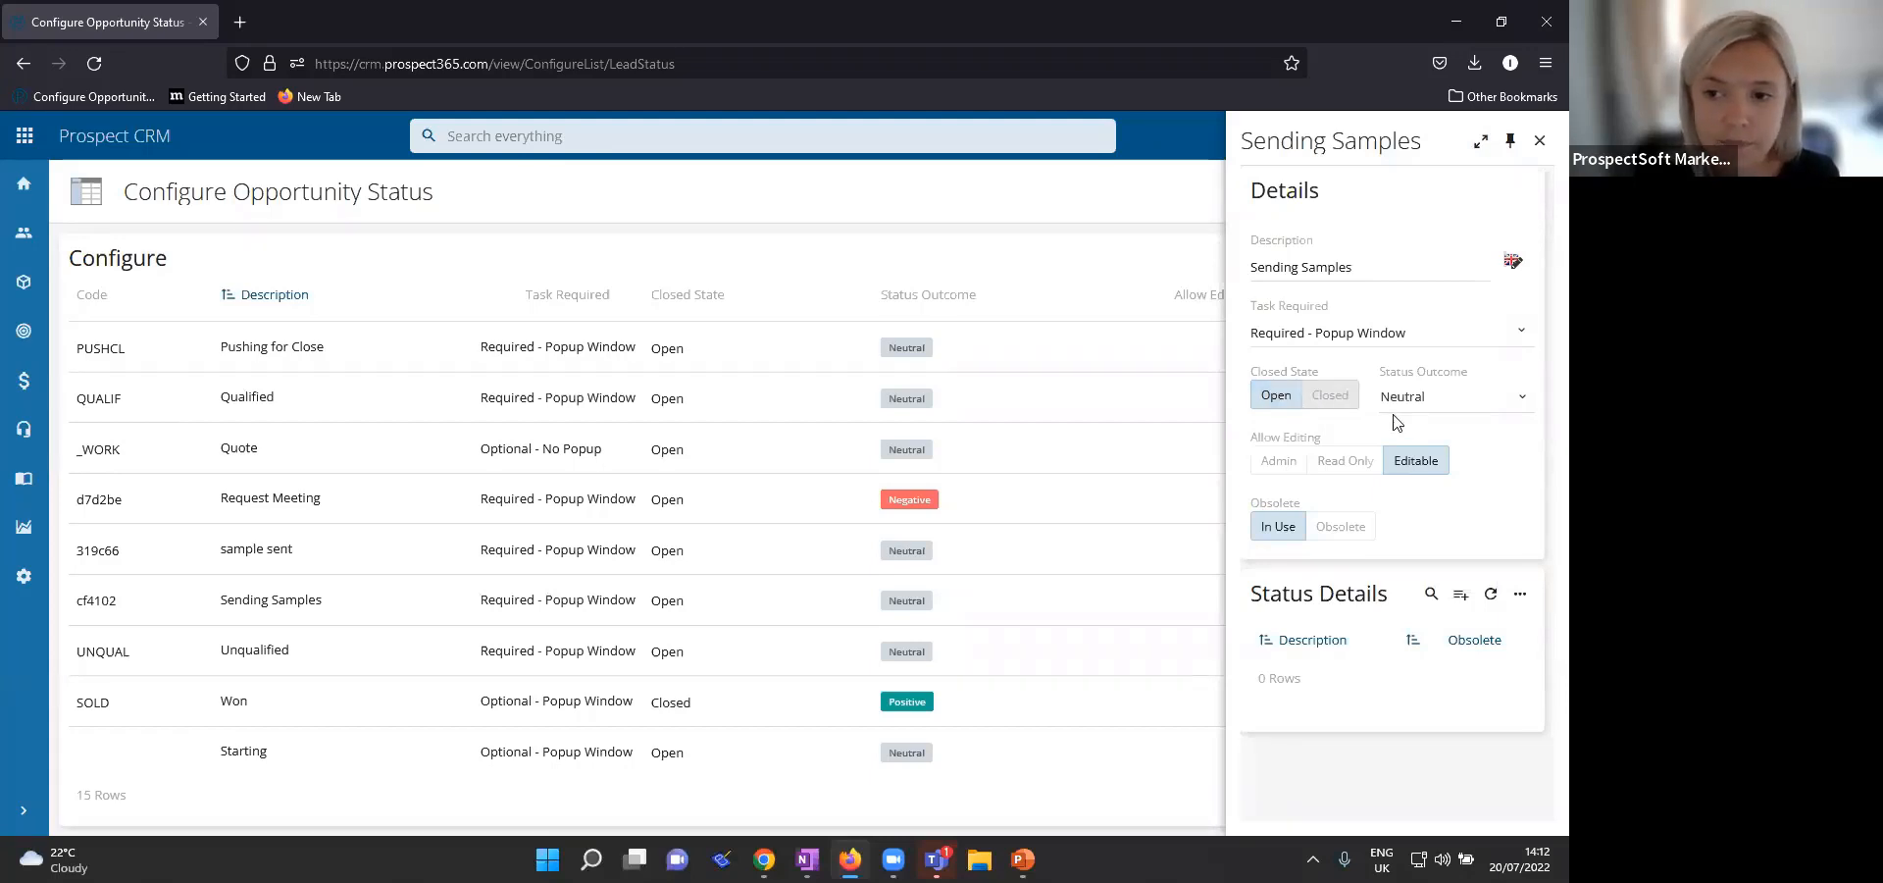
left_click(1426, 395)
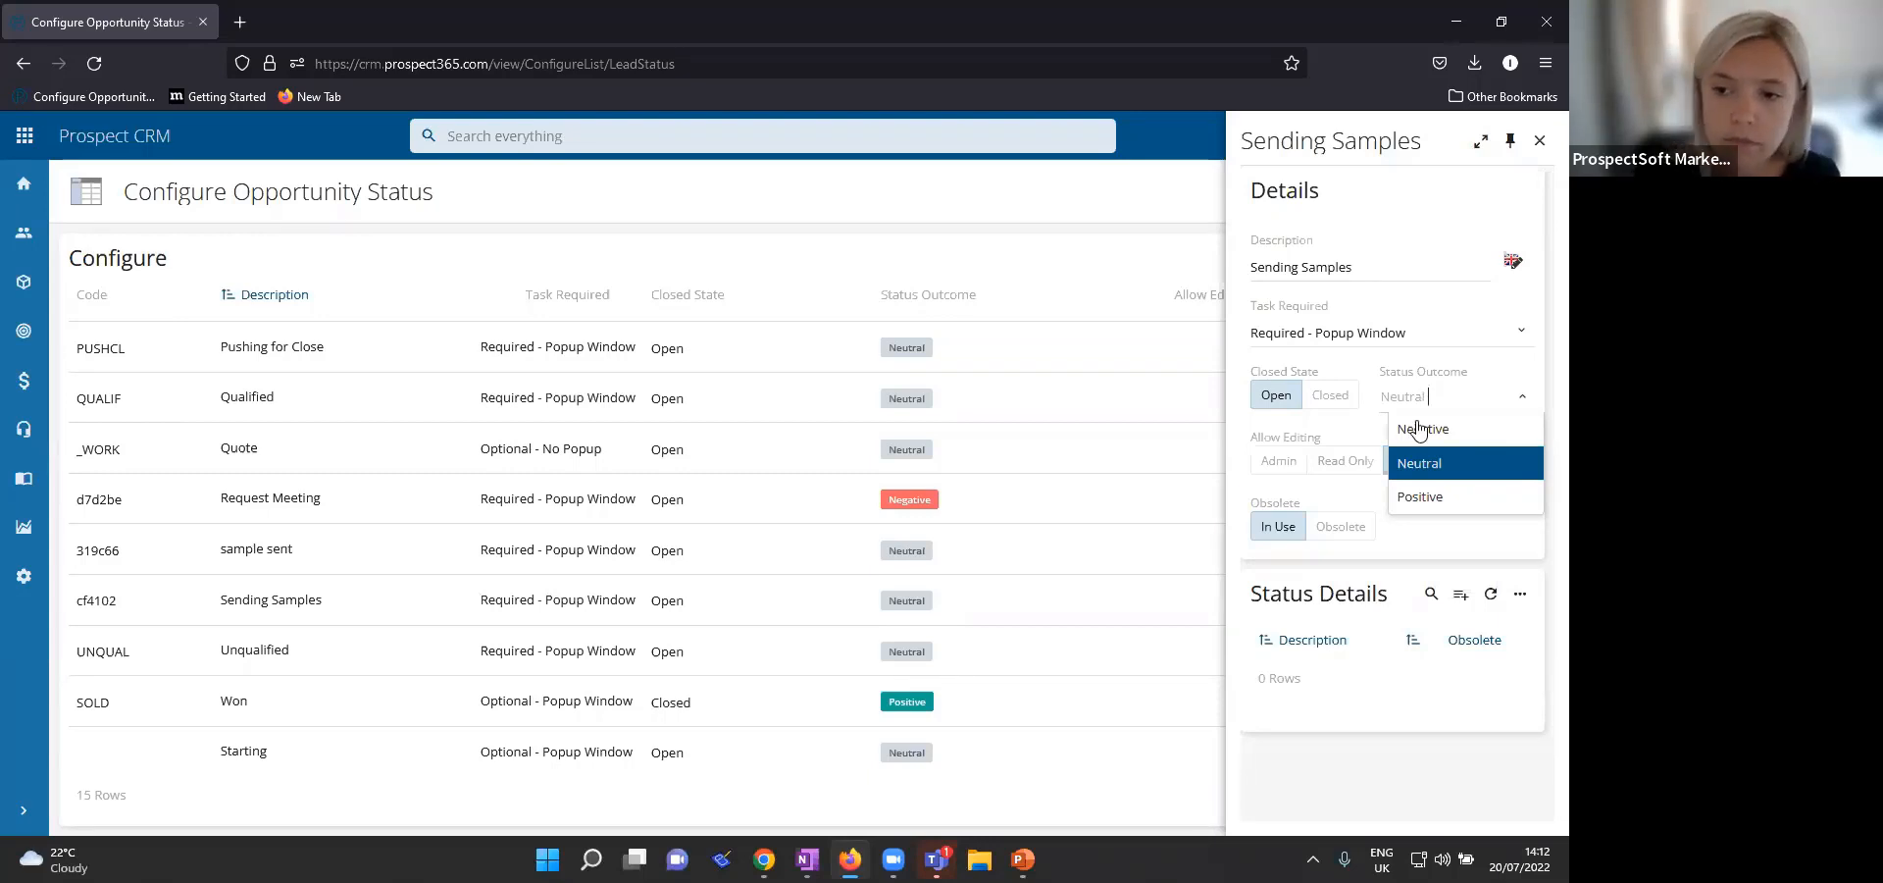
left_click(1406, 479)
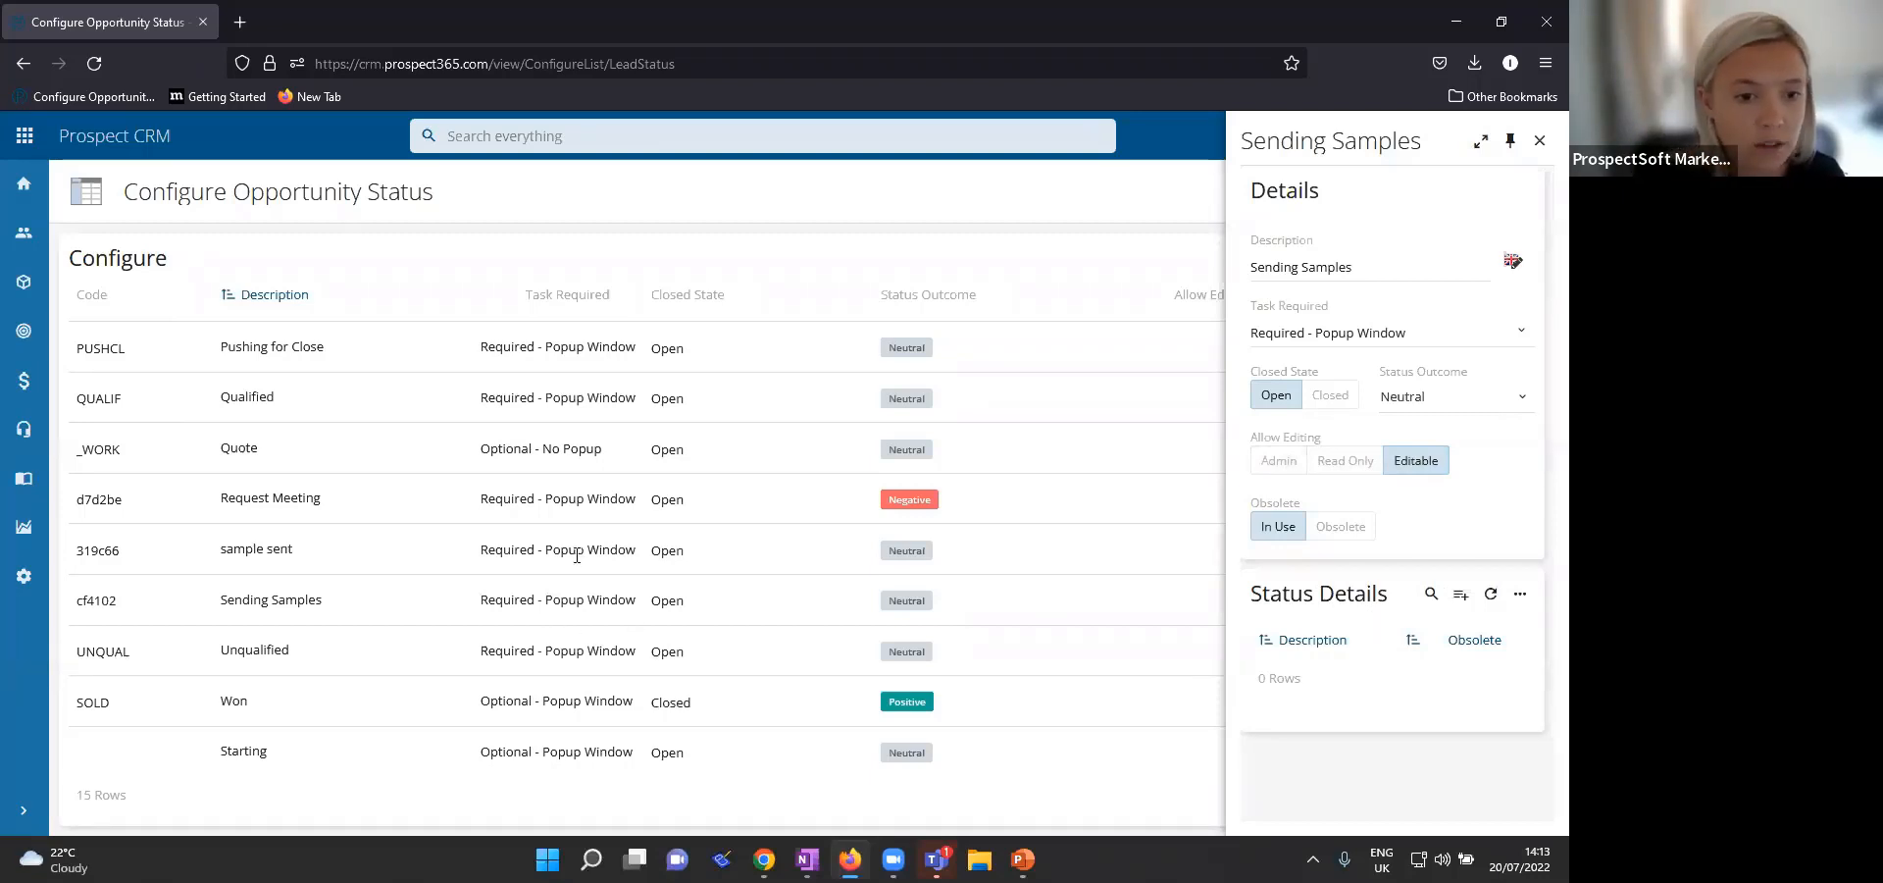
key("Escape")
Step: Open the Lost status and examine the reasons listed under its status details
scroll(577, 556, "up", 3)
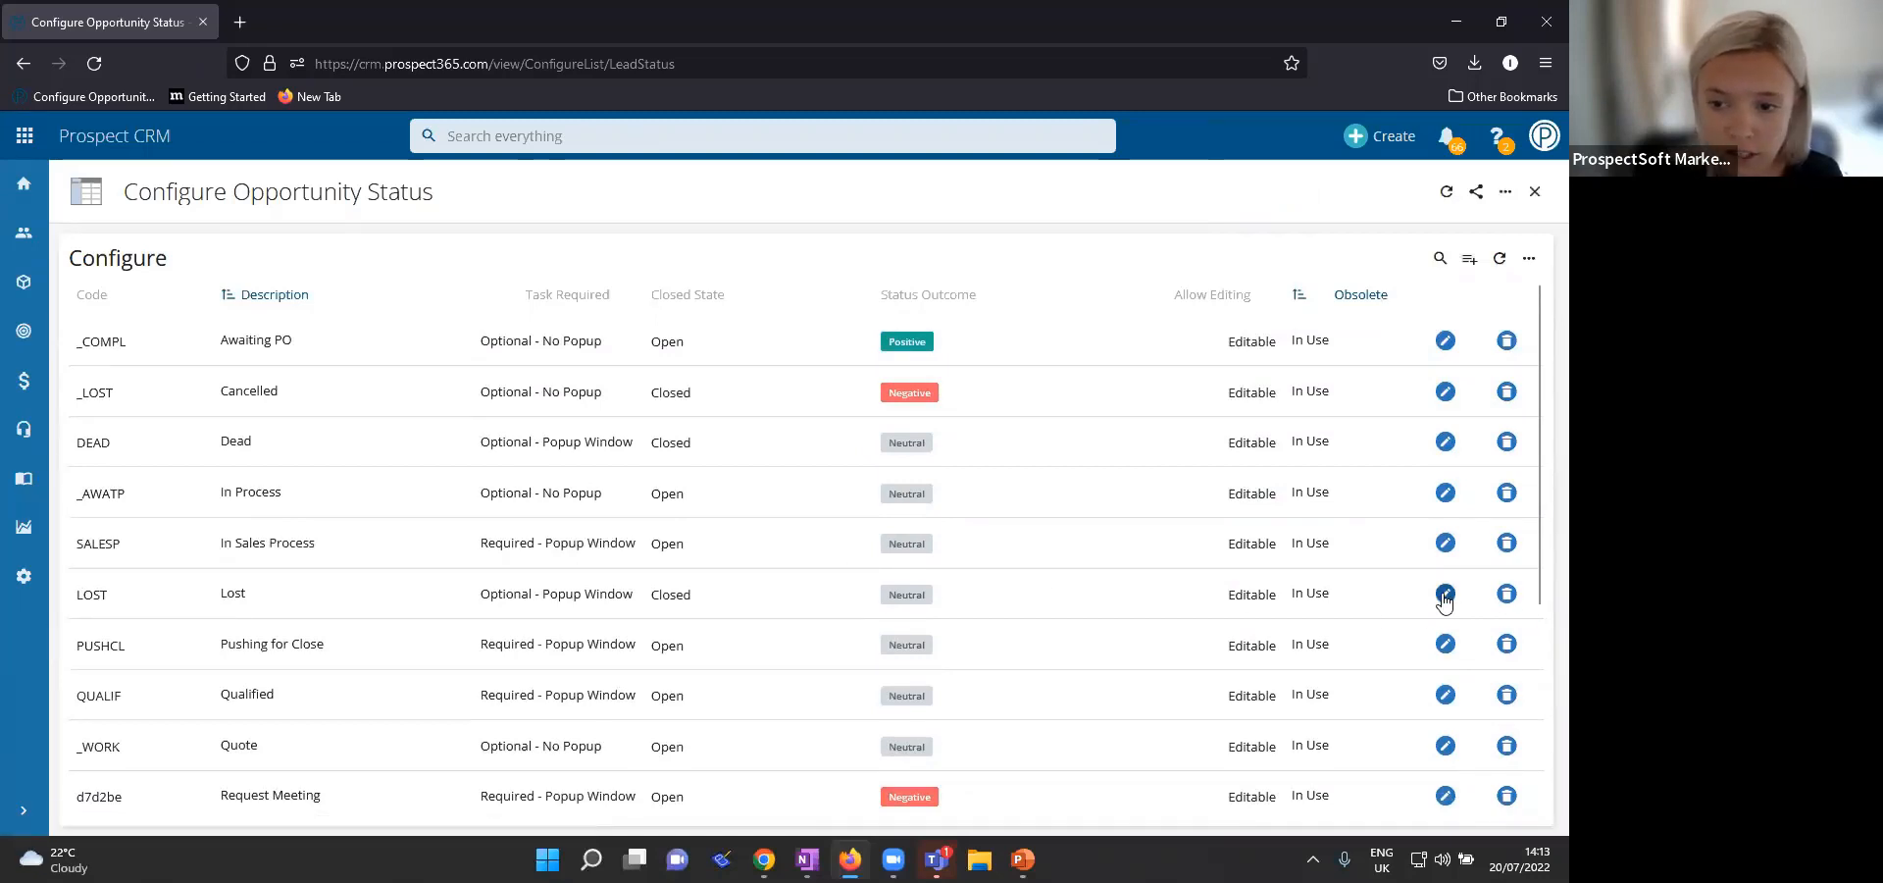
left_click(1444, 594)
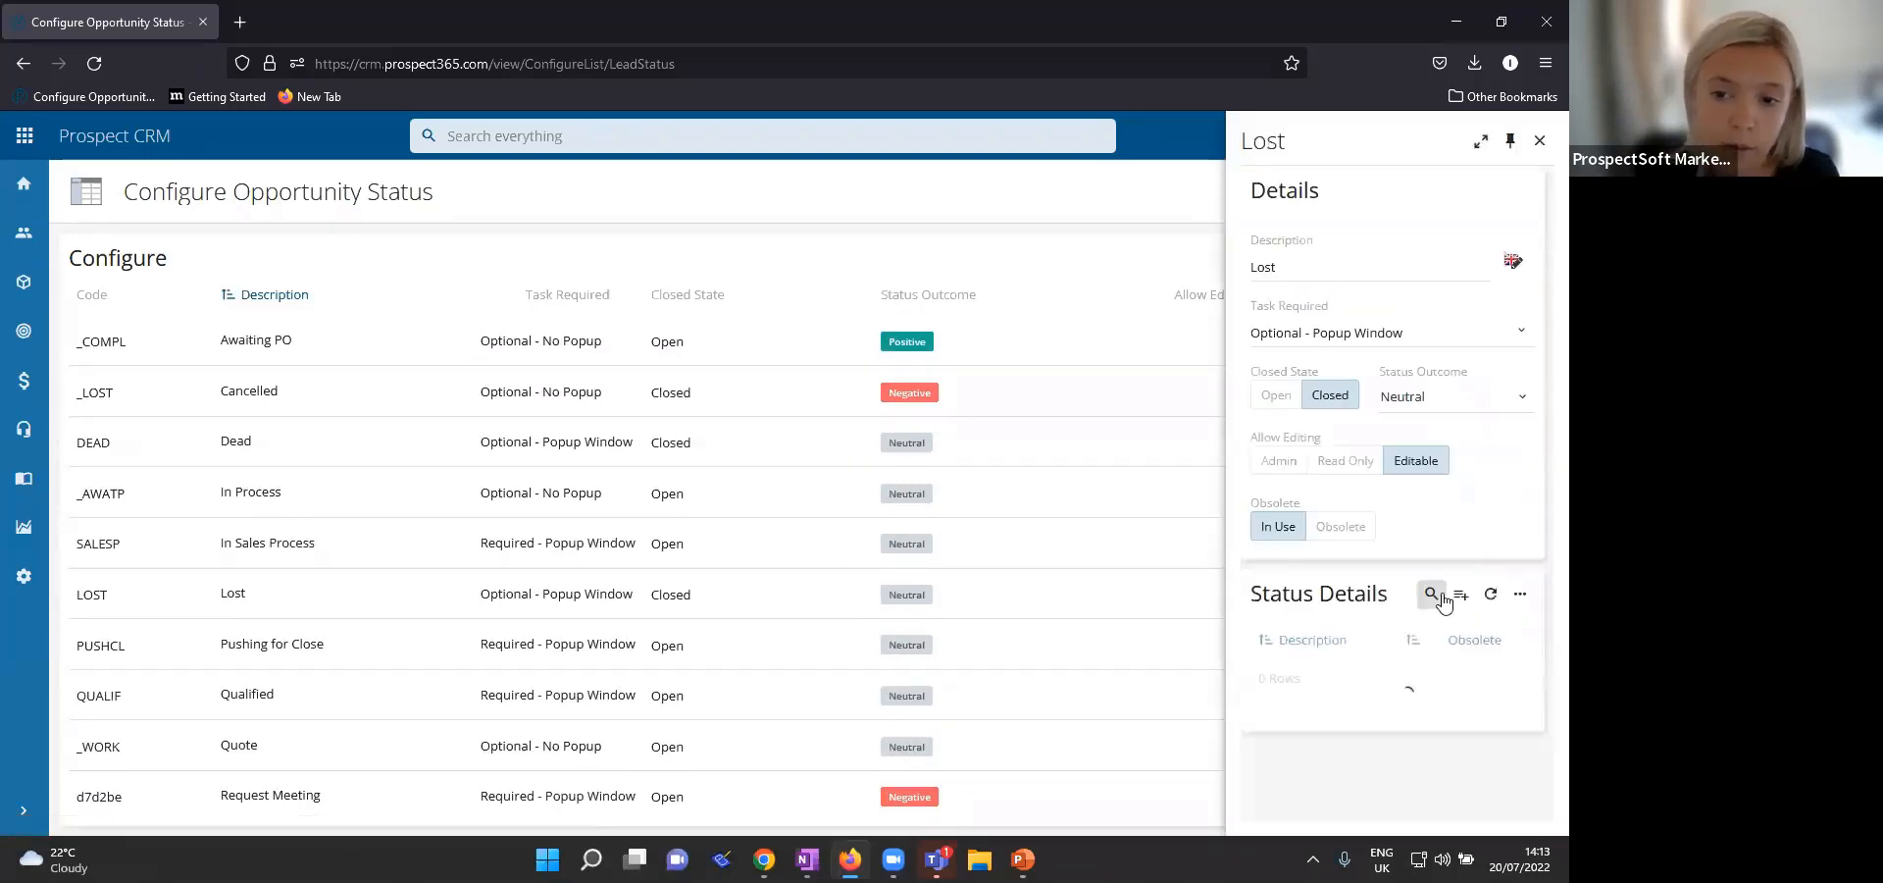
scroll(1445, 608, "down", 1)
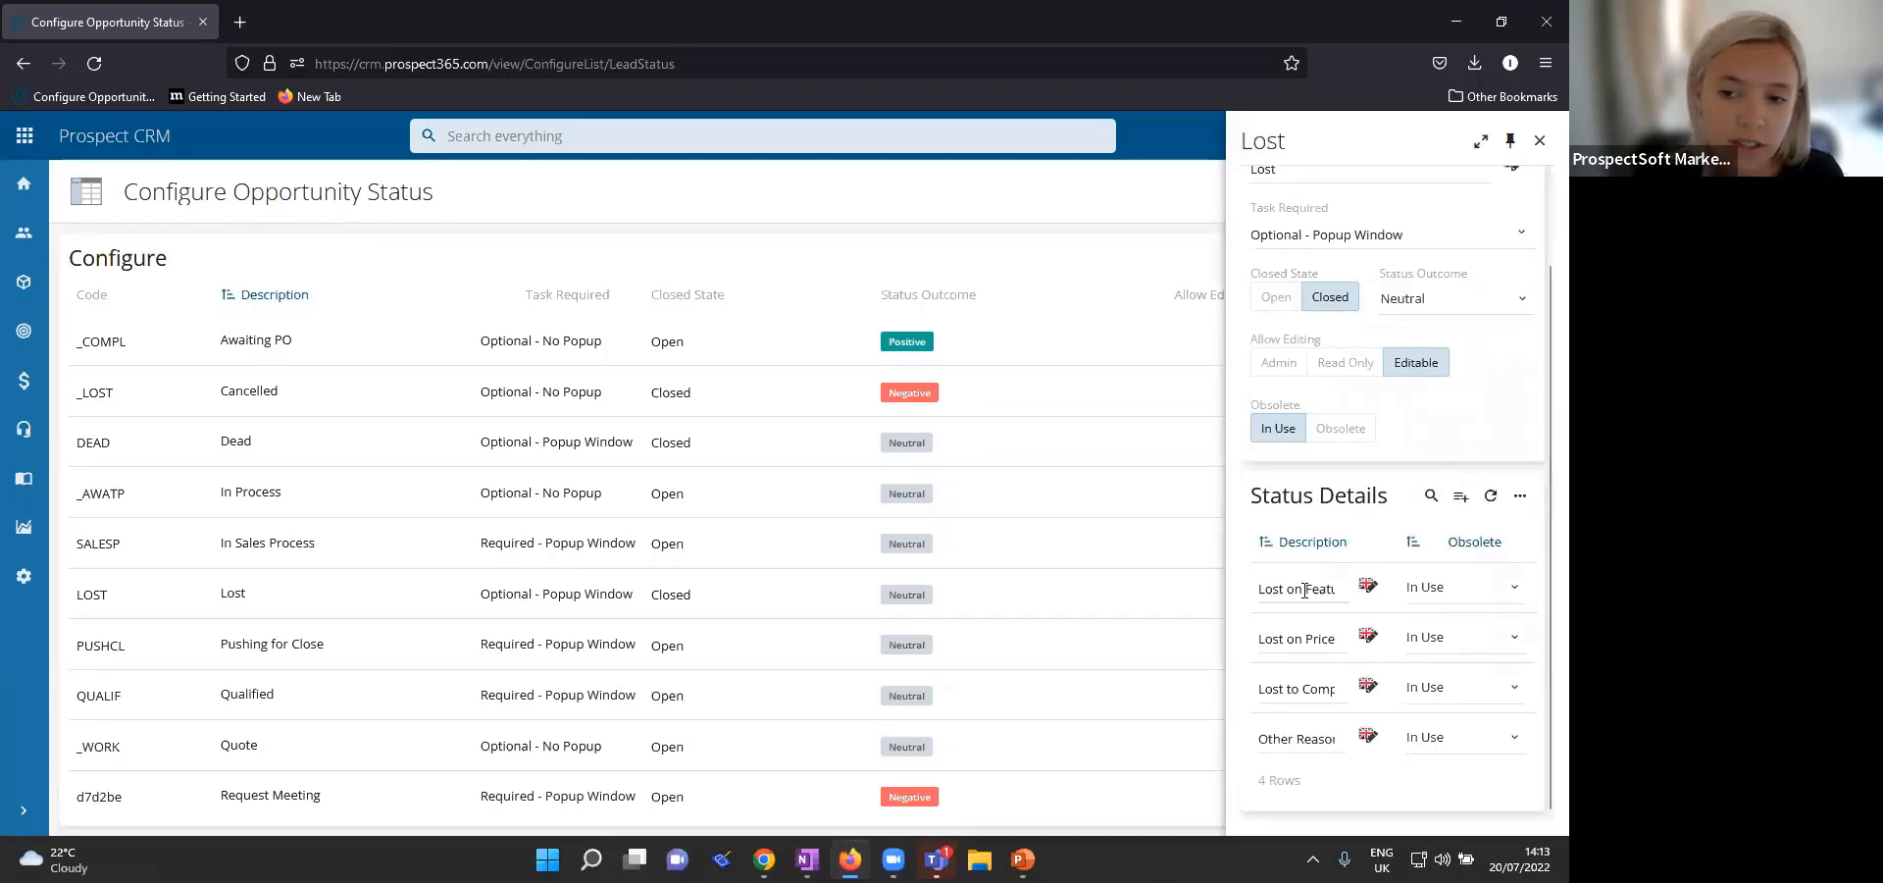
scroll(1304, 588, "up", 1)
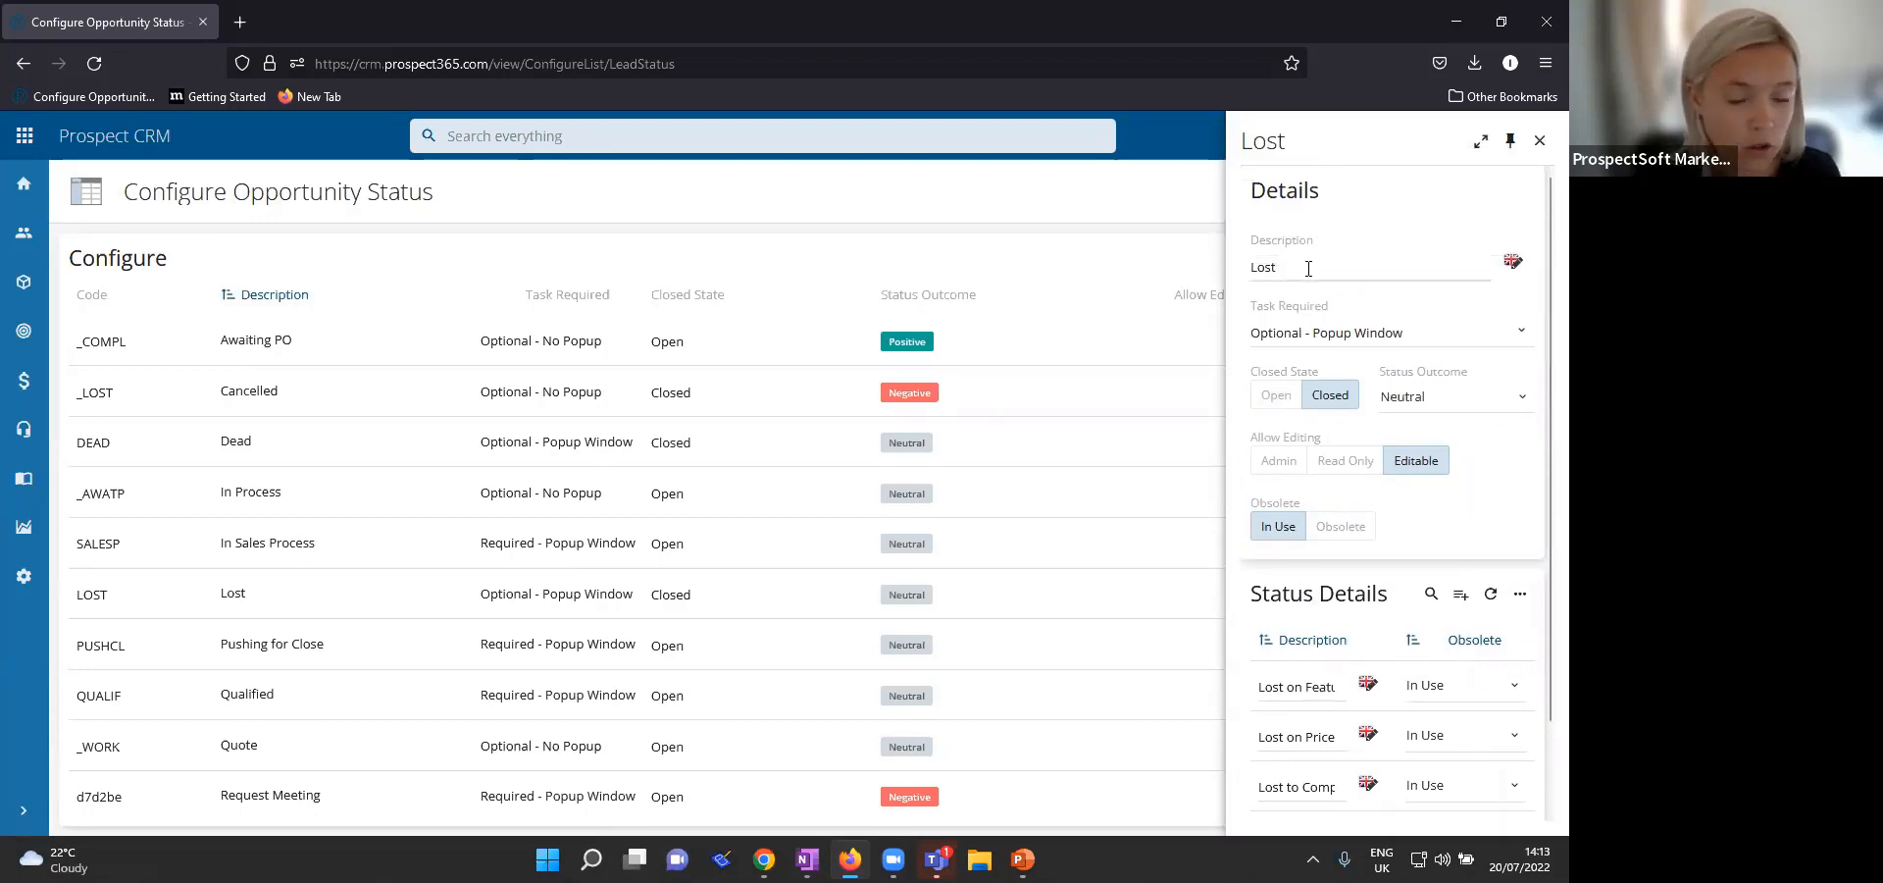
scroll(1289, 588, "down", 1)
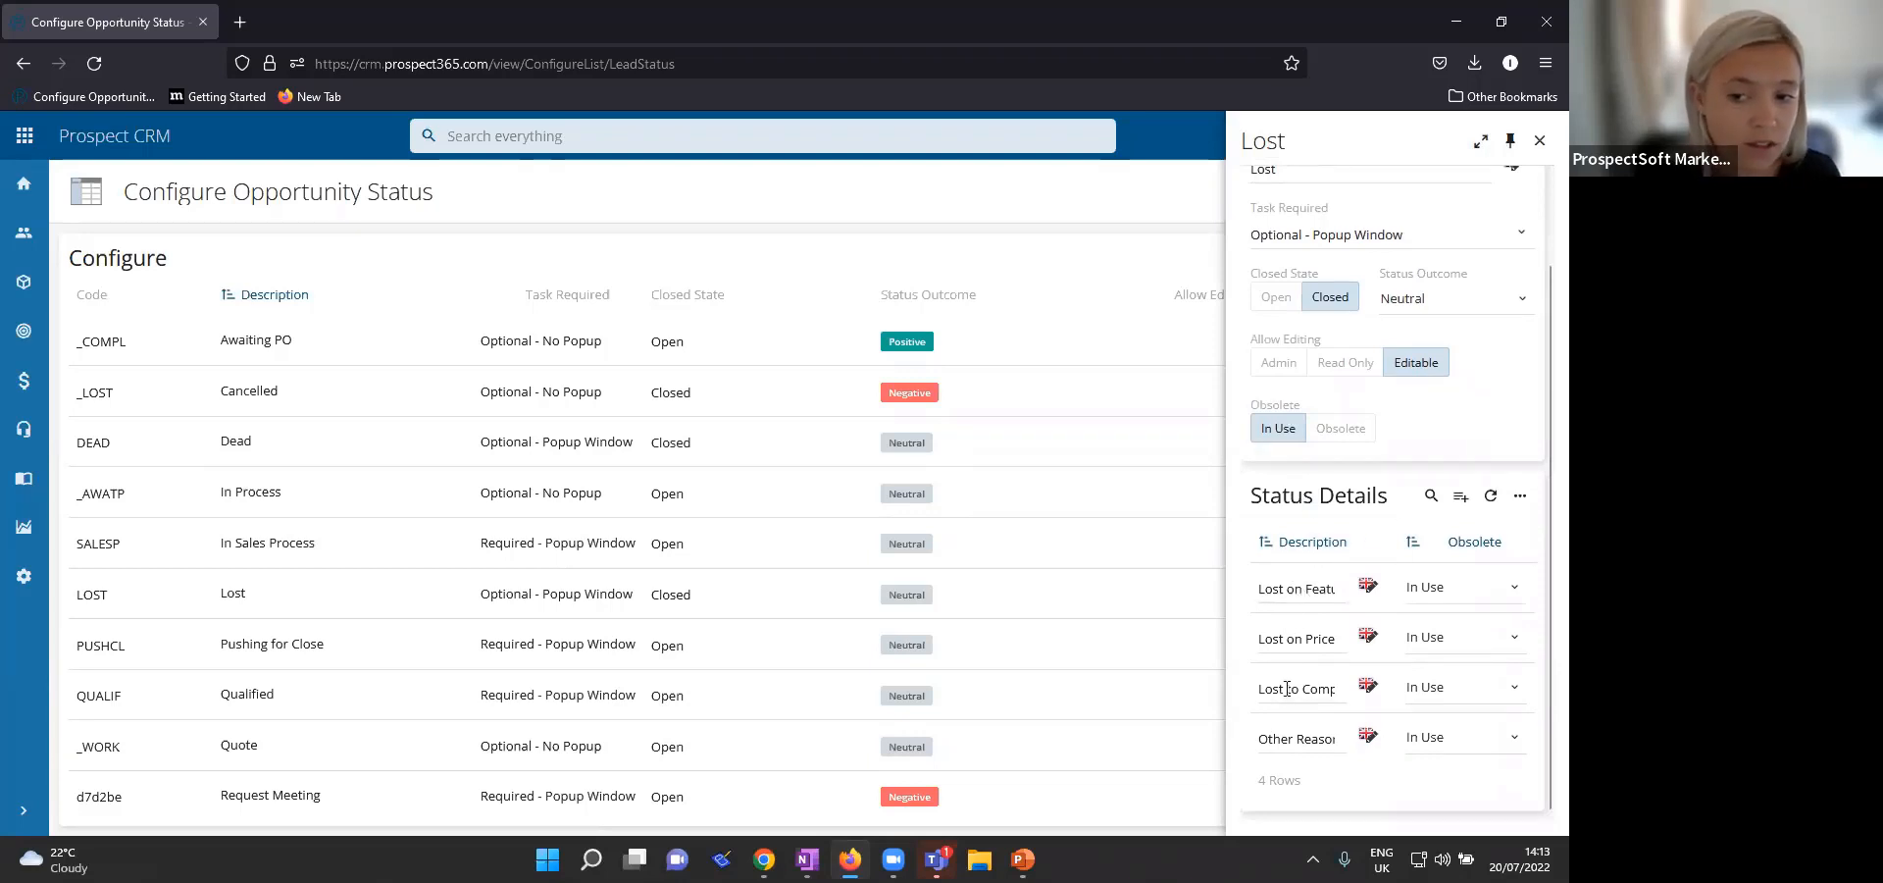
left_click(1313, 588)
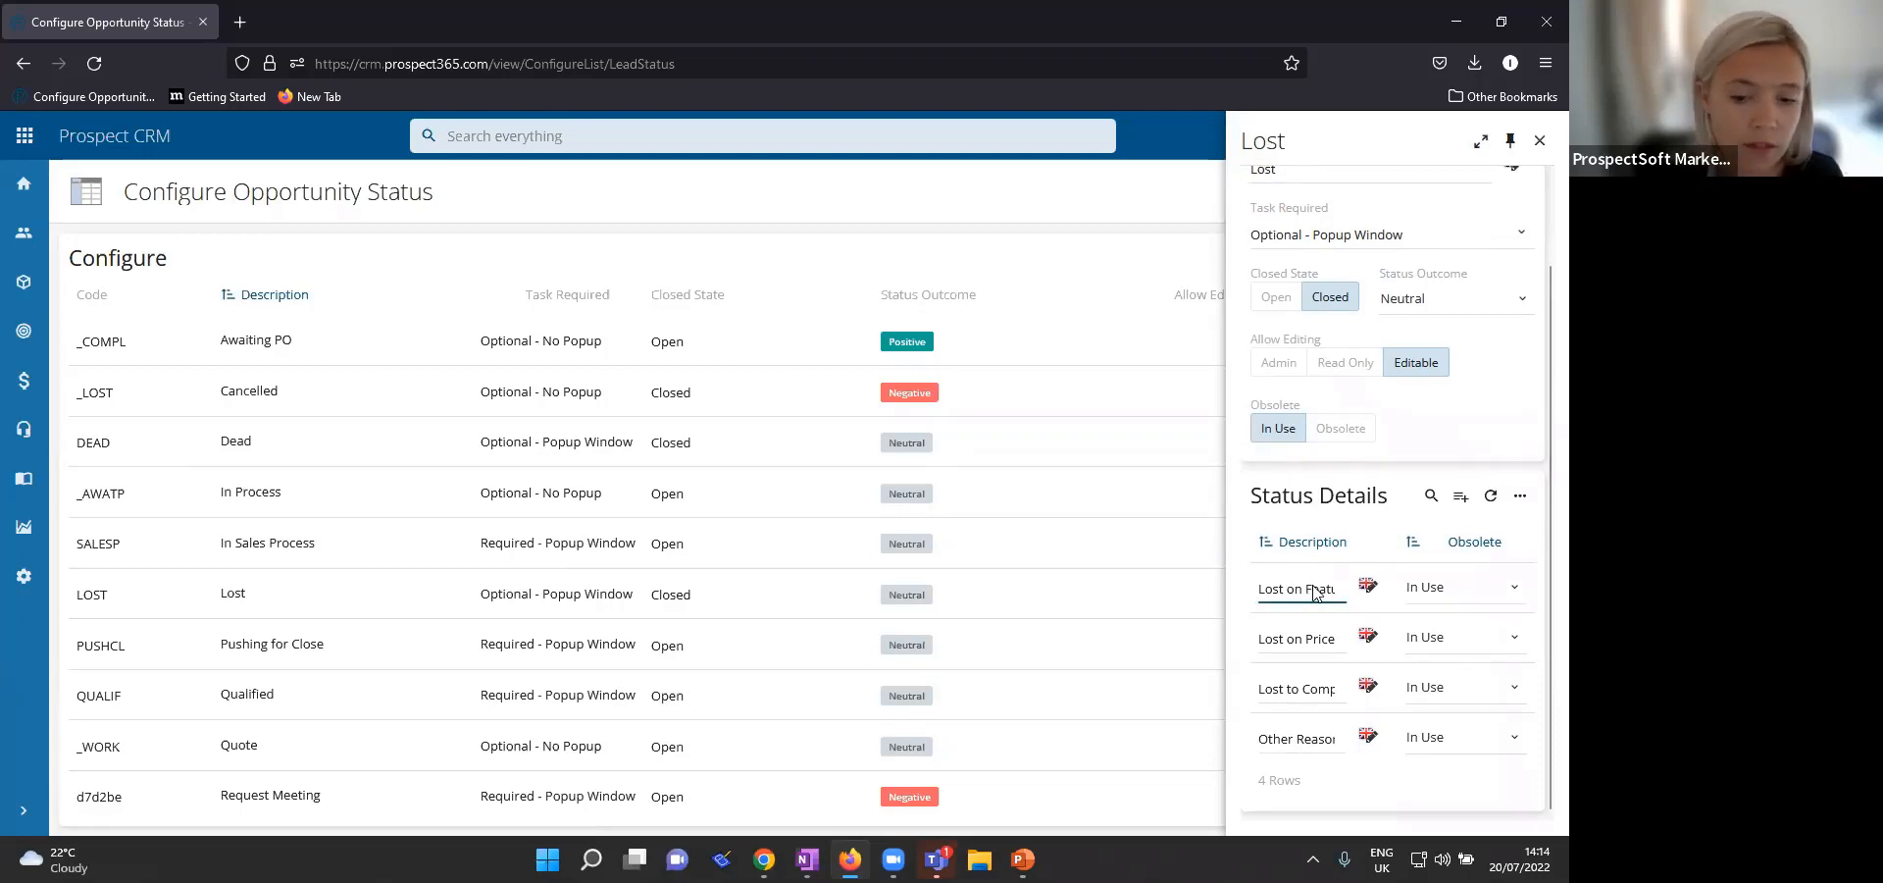
left_click(1330, 636)
left_click(1310, 689)
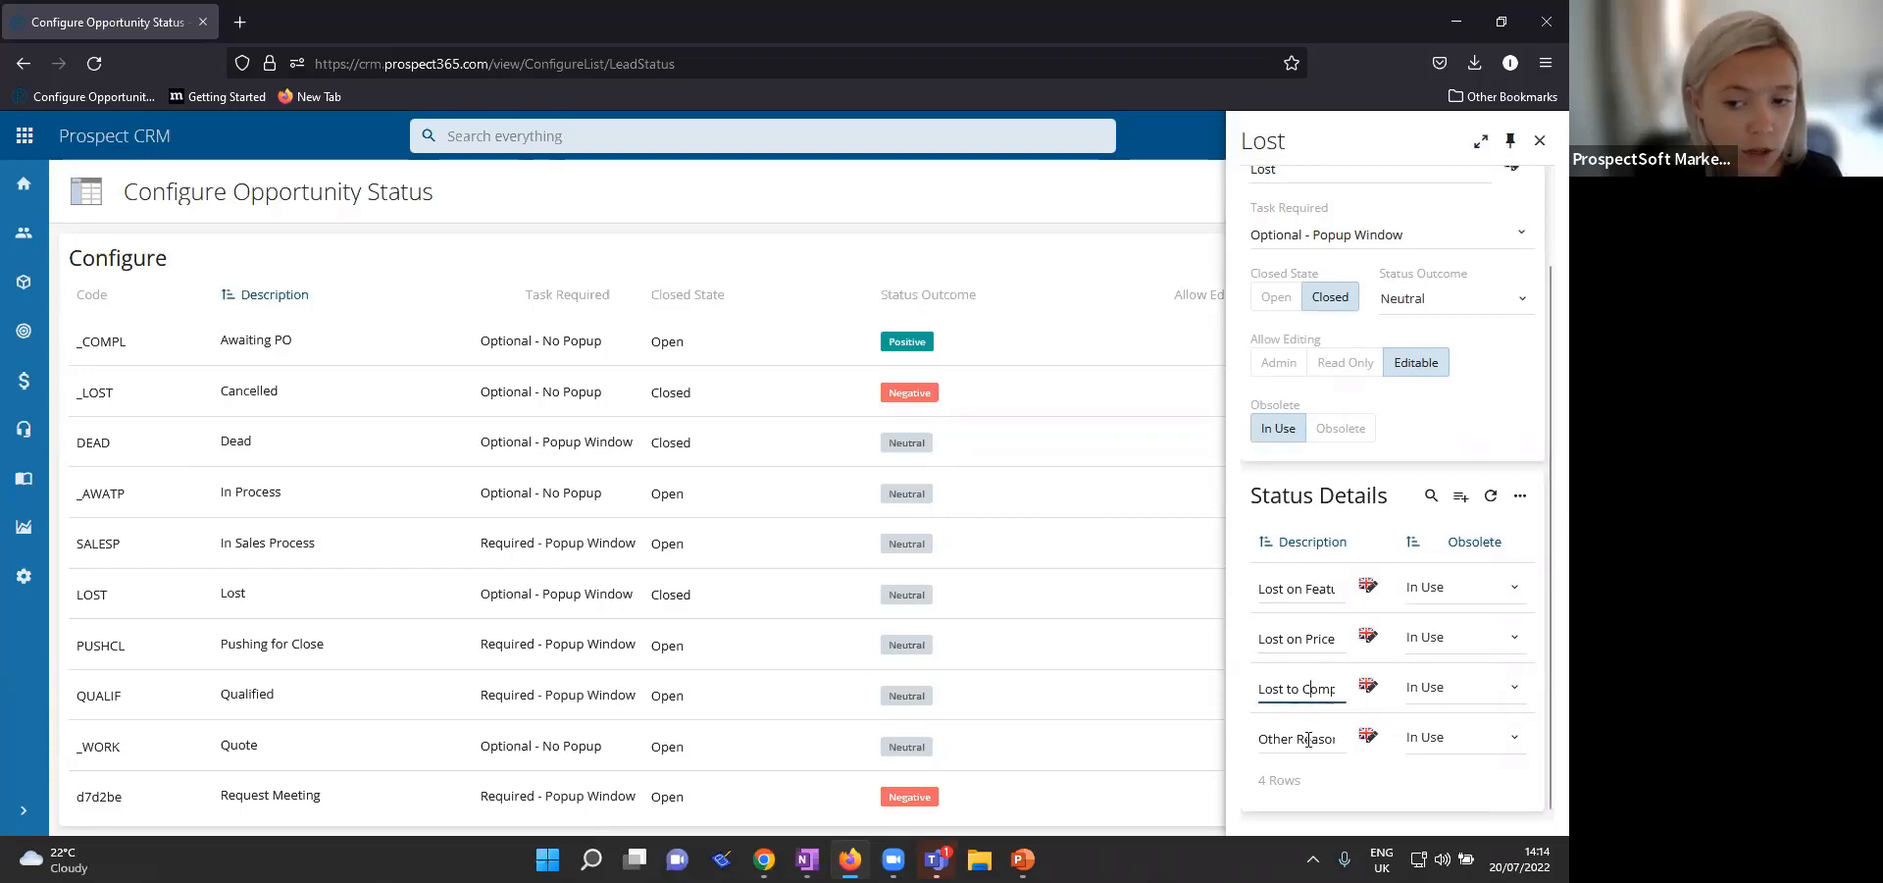
left_click(1308, 740)
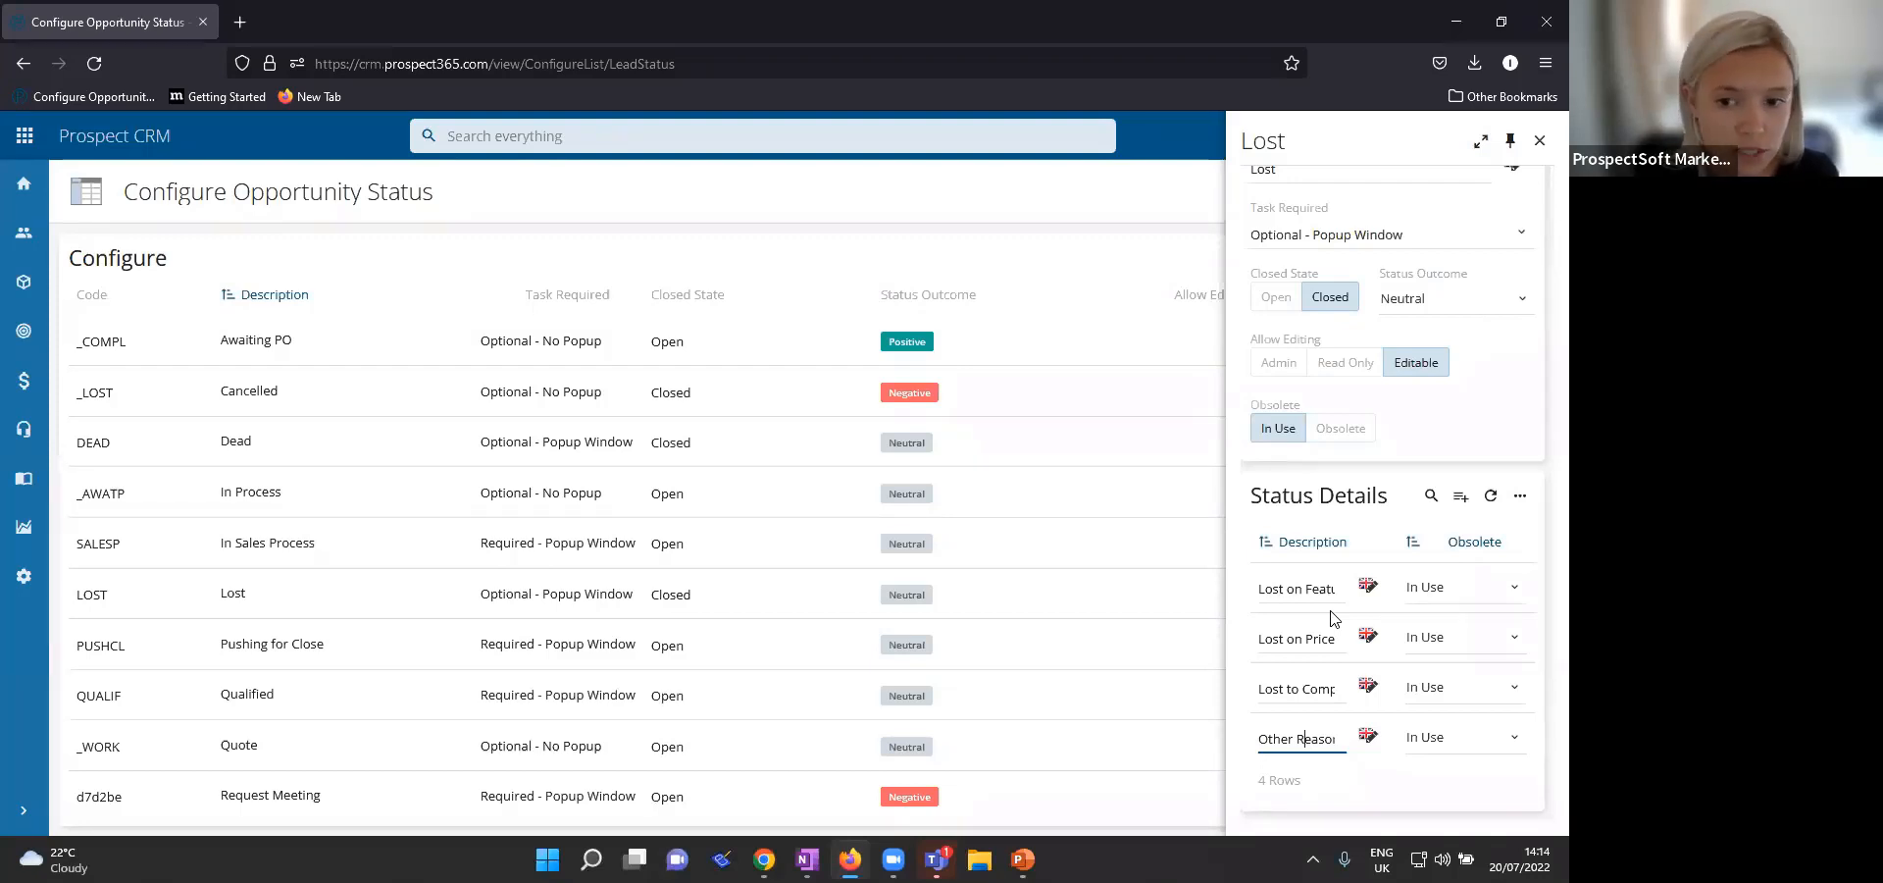
Step: Add the status detail "Lost on Product Features" to the Lost status and return to the opportunity pipeline configuration
left_click(1461, 497)
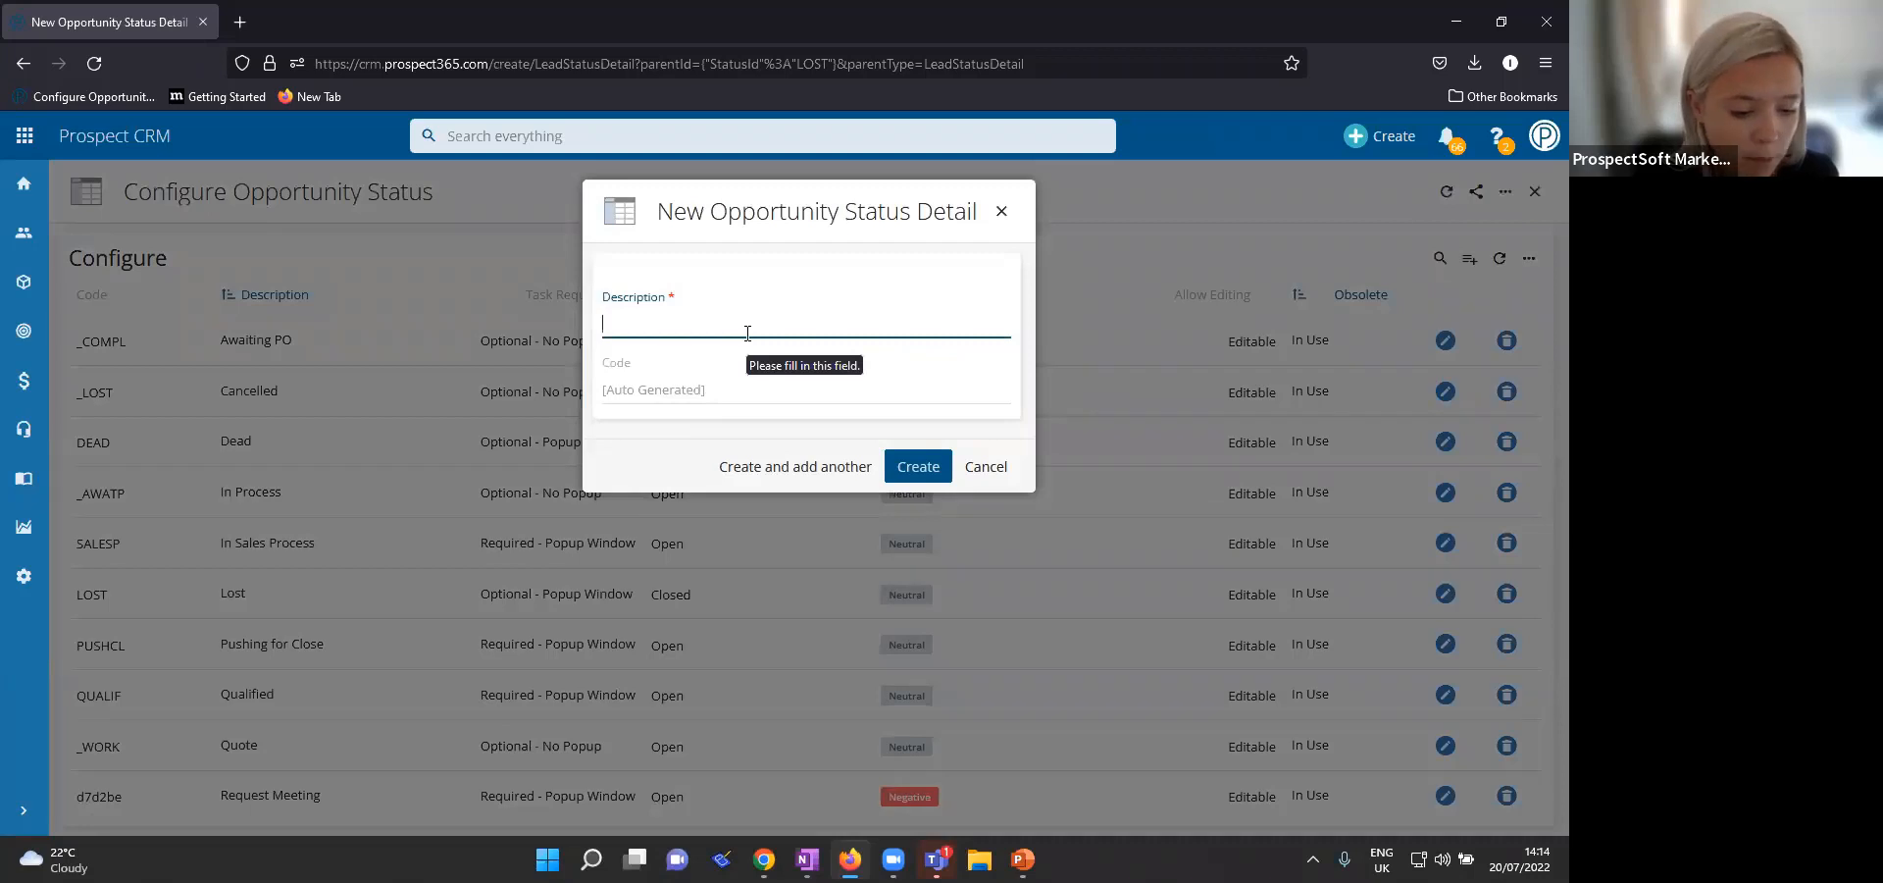
type("Lost ")
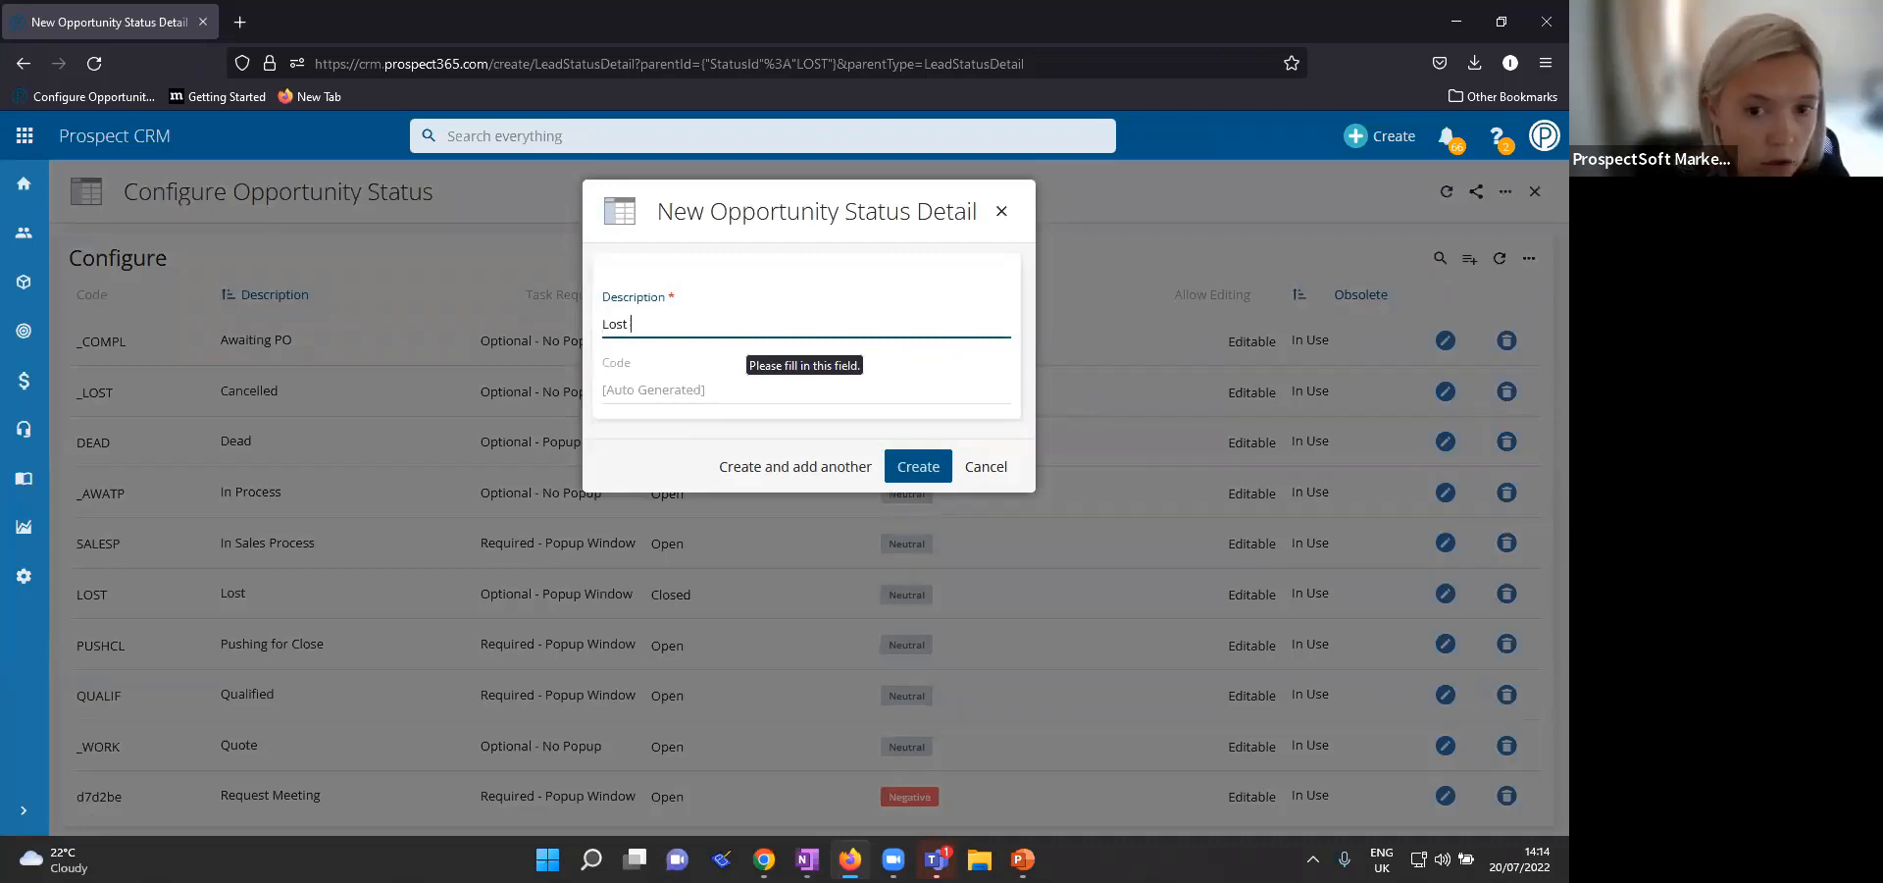
type("on Product Feature")
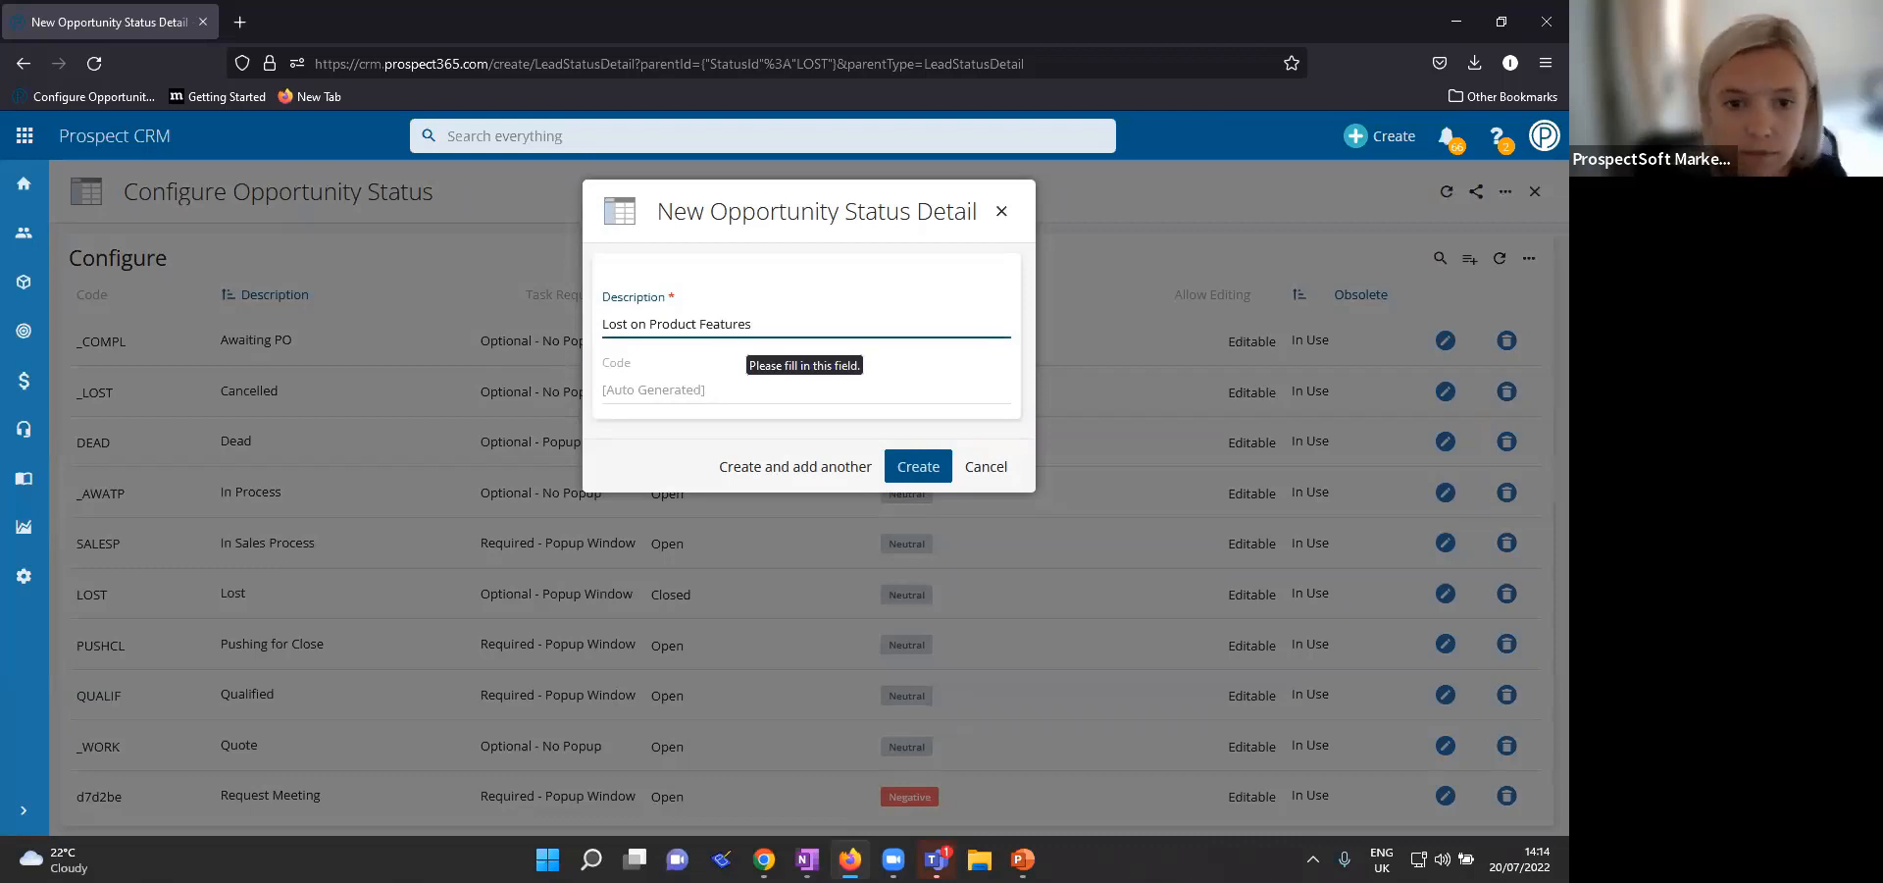
type("s")
left_click(903, 459)
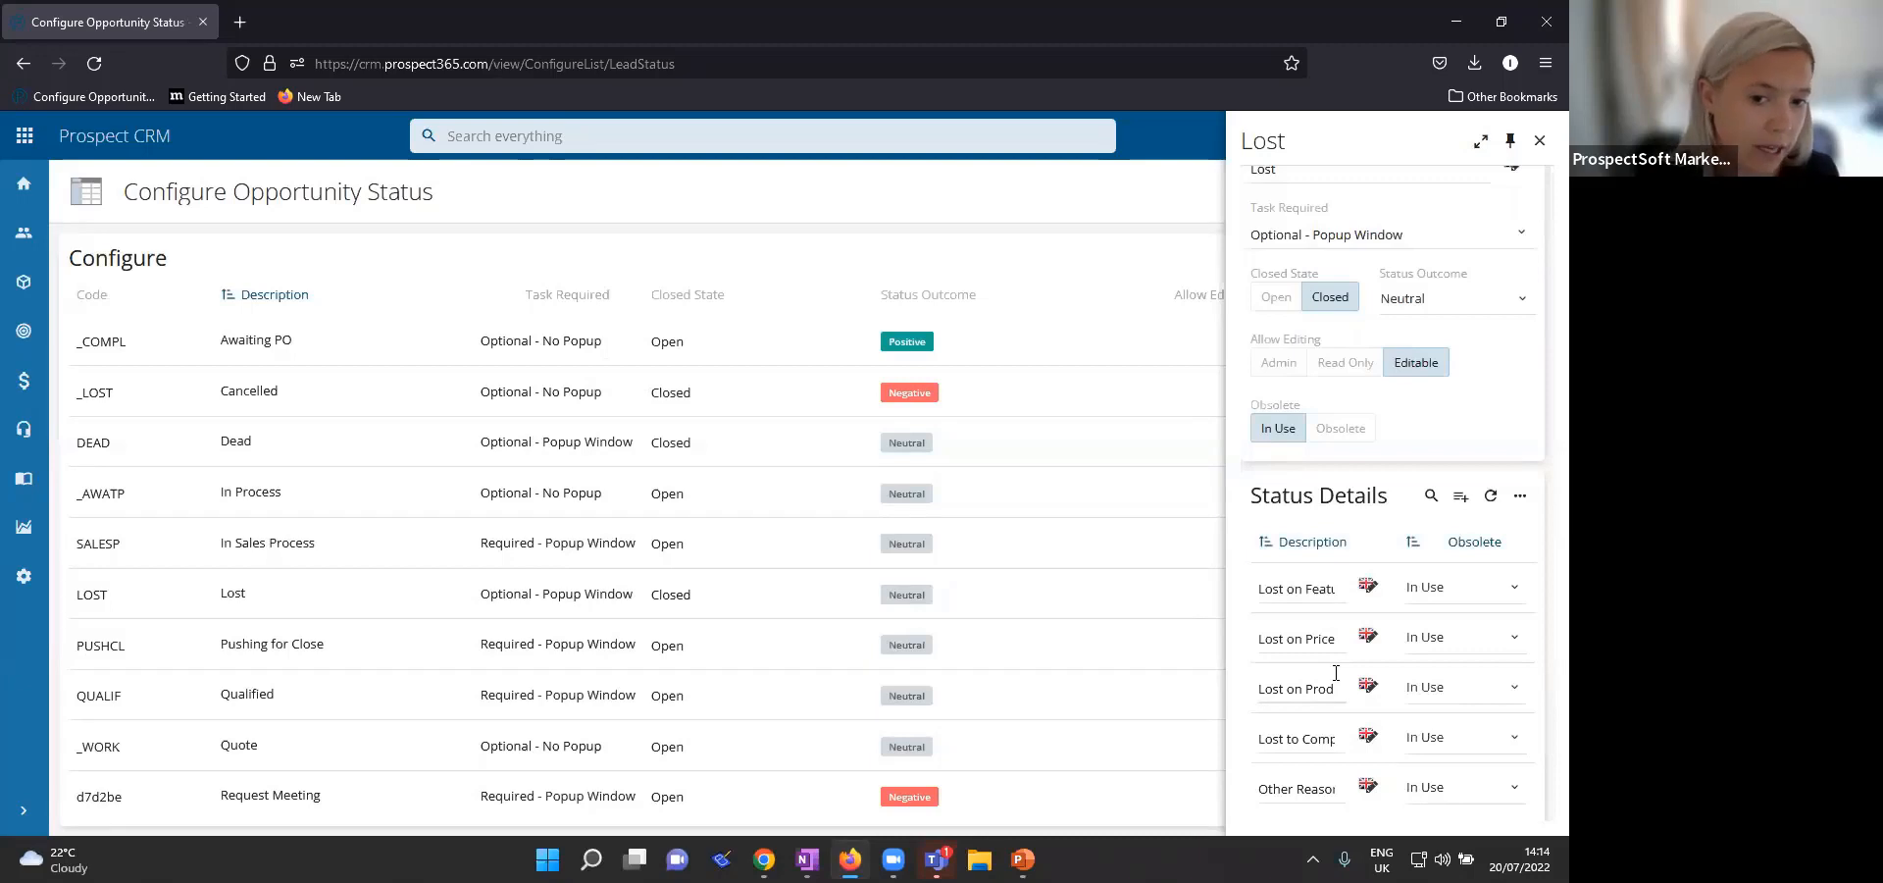
left_click(670, 534)
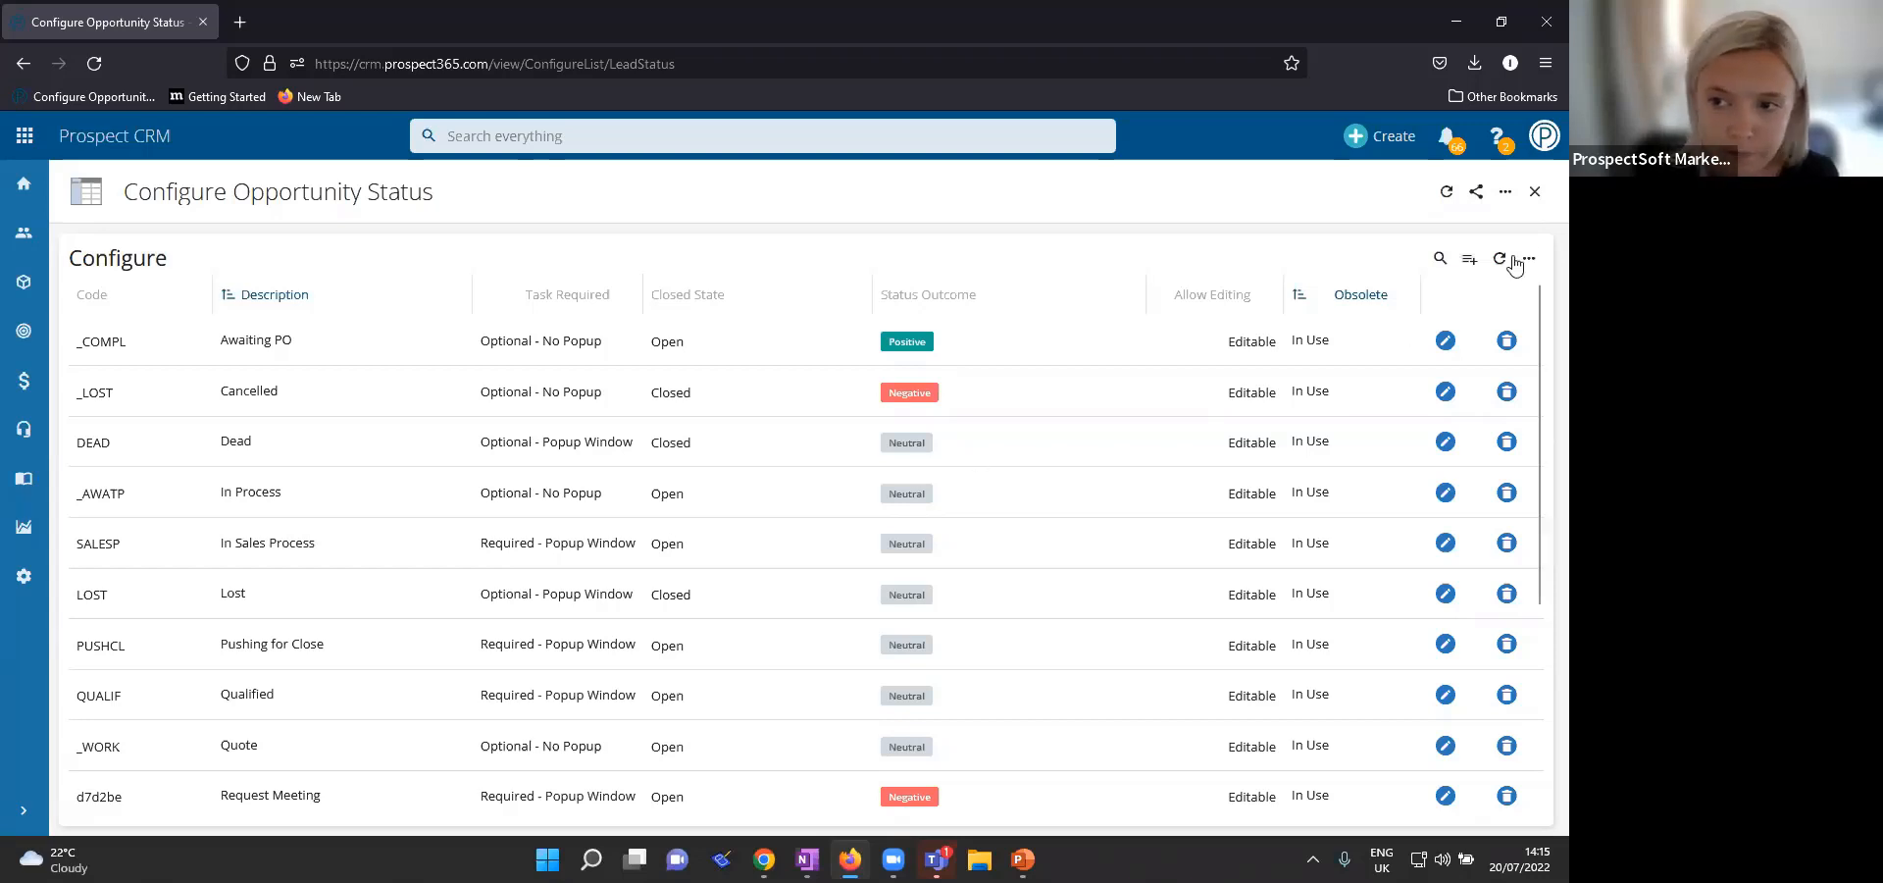
left_click(1535, 193)
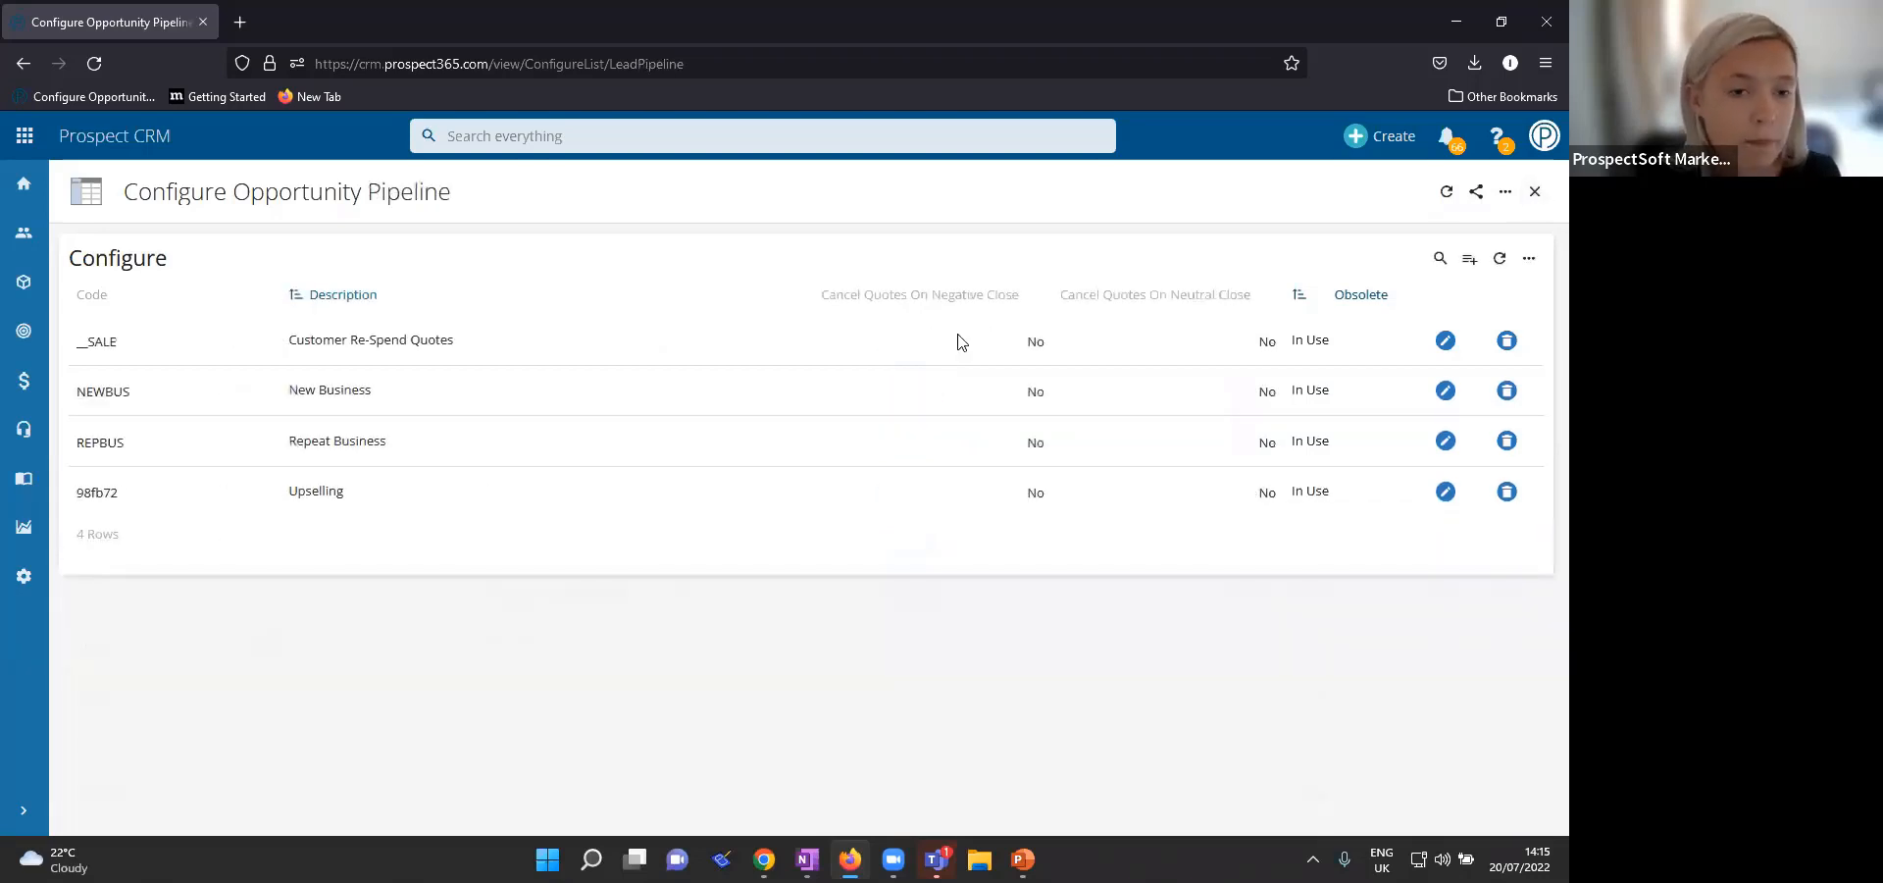
Step: Add the Sending Samples status to the New Business pipeline's statuses
left_click(1500, 258)
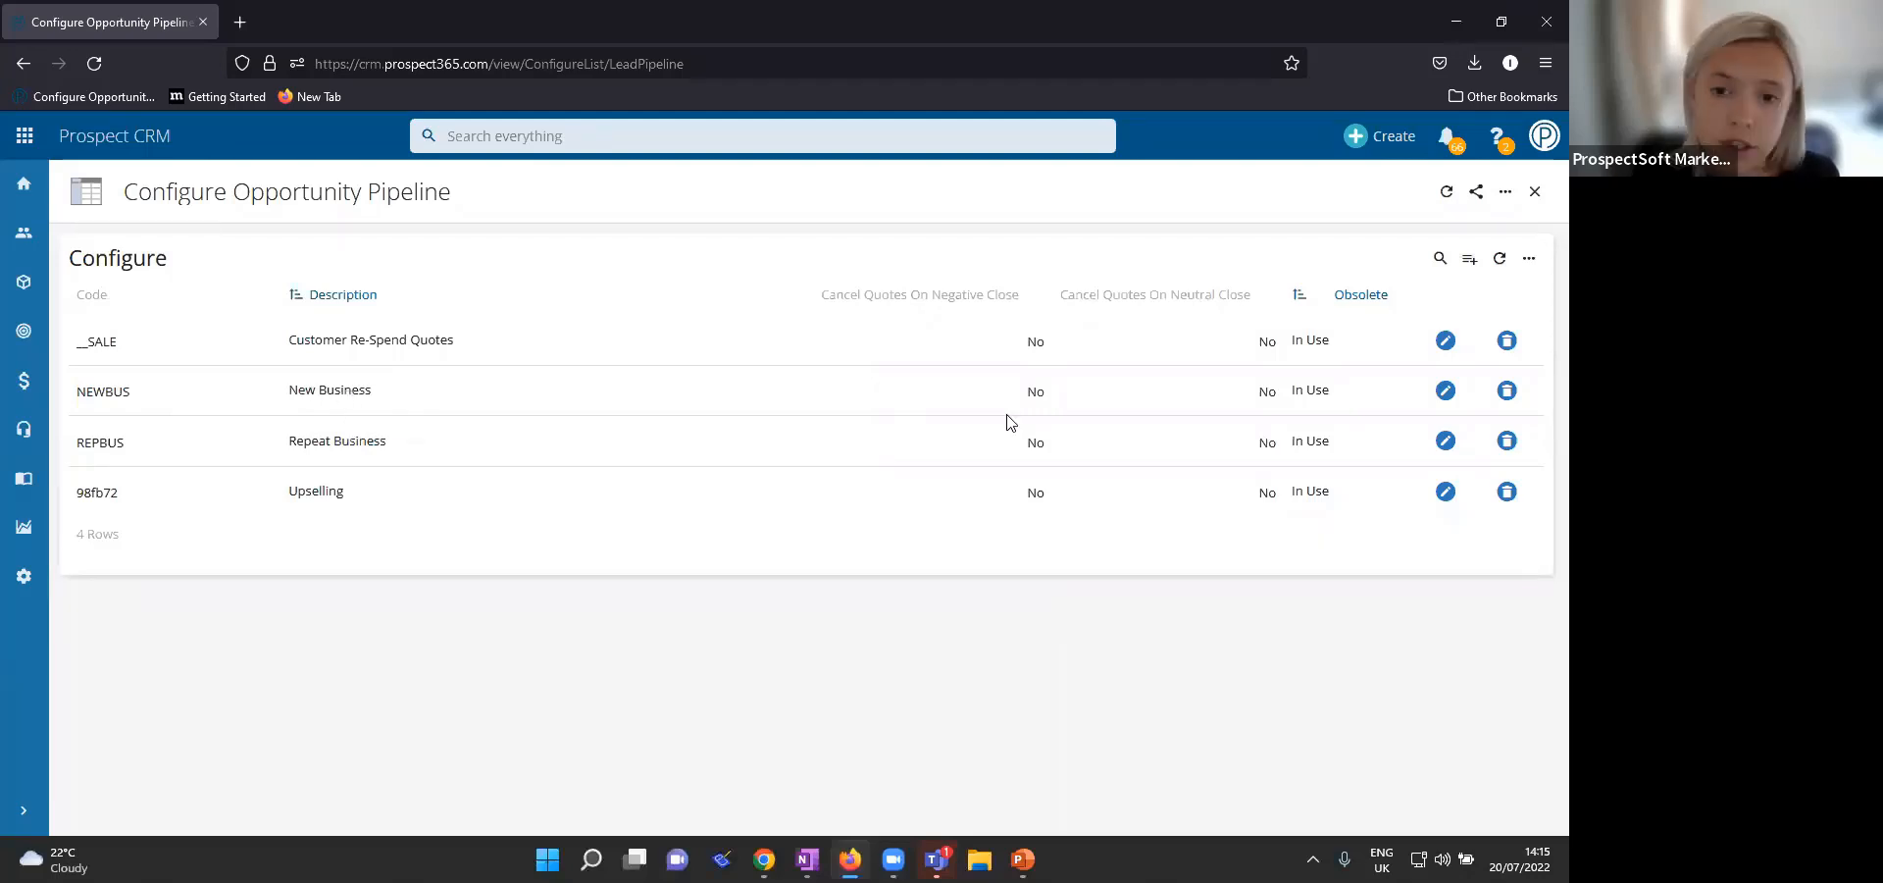
left_click(1445, 393)
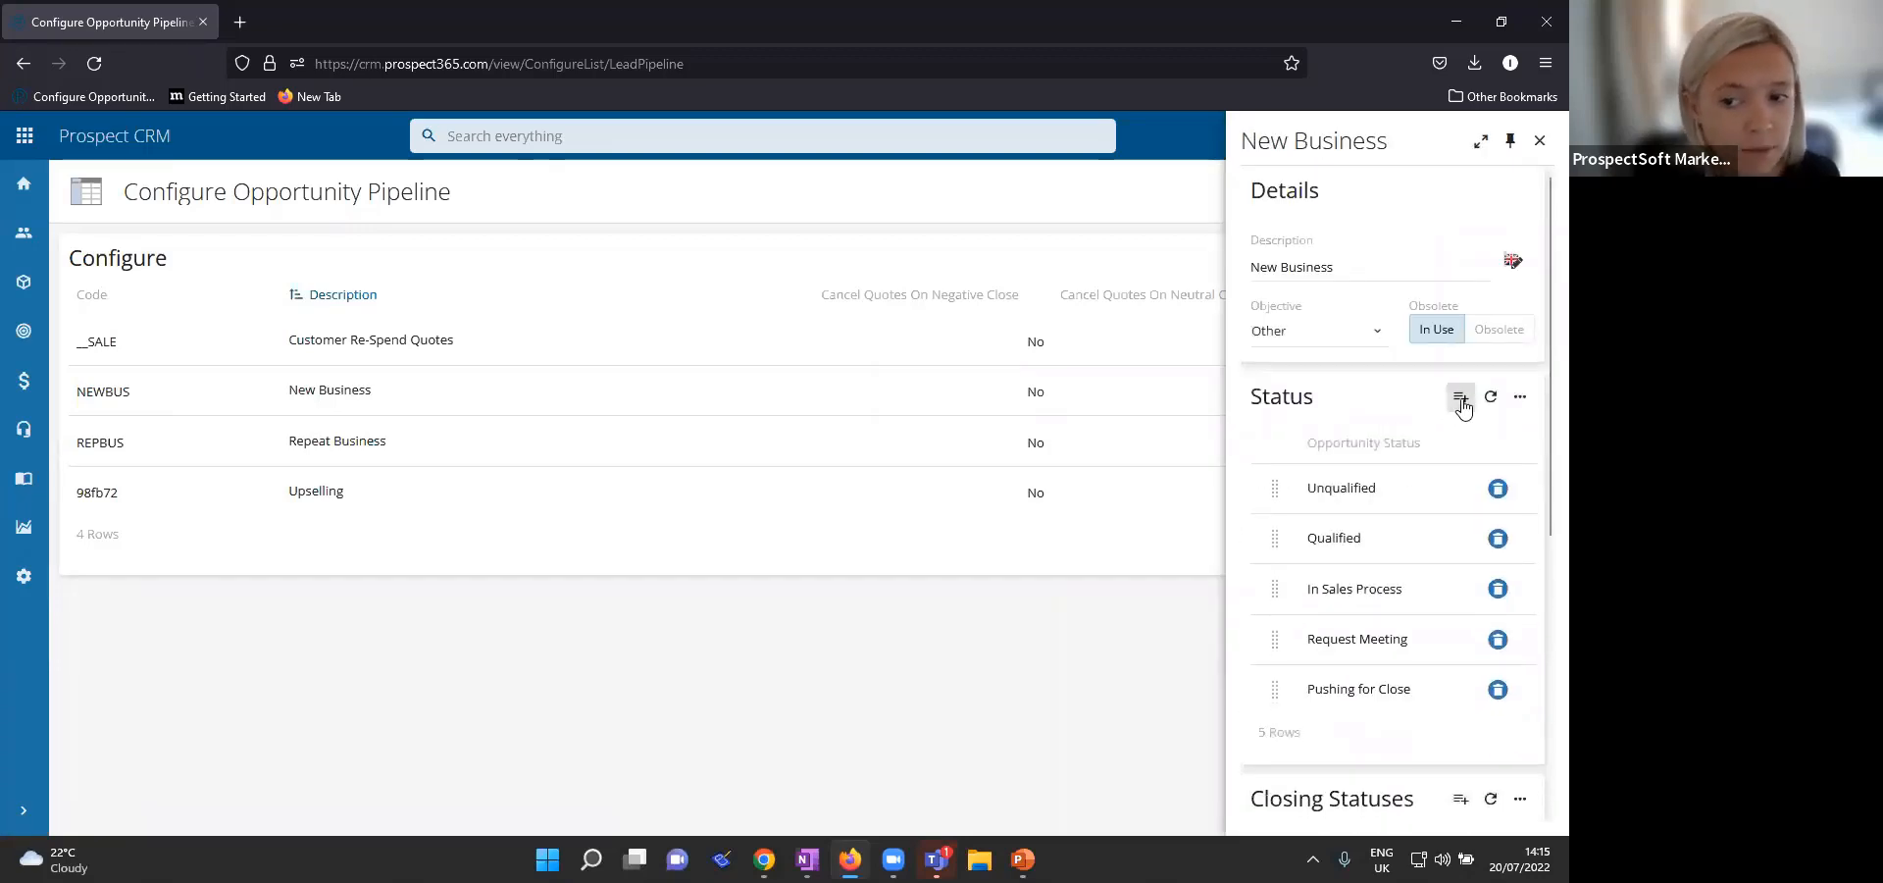
left_click(1460, 398)
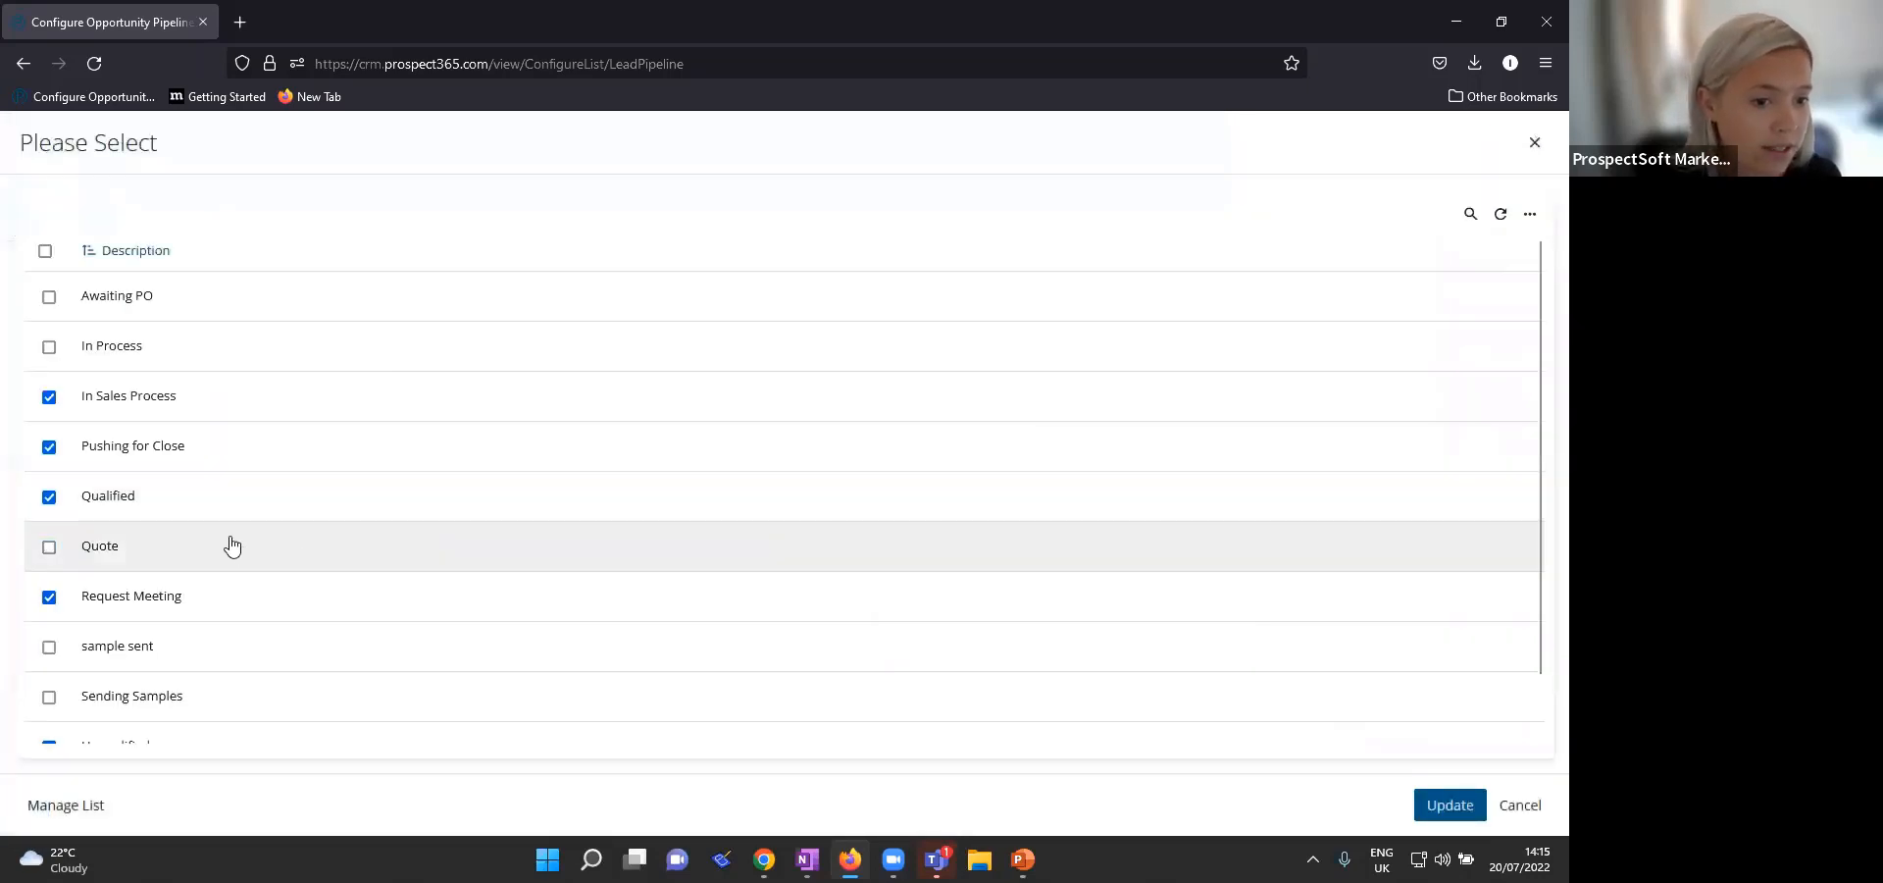
scroll(244, 569, "down", 1)
left_click(168, 643)
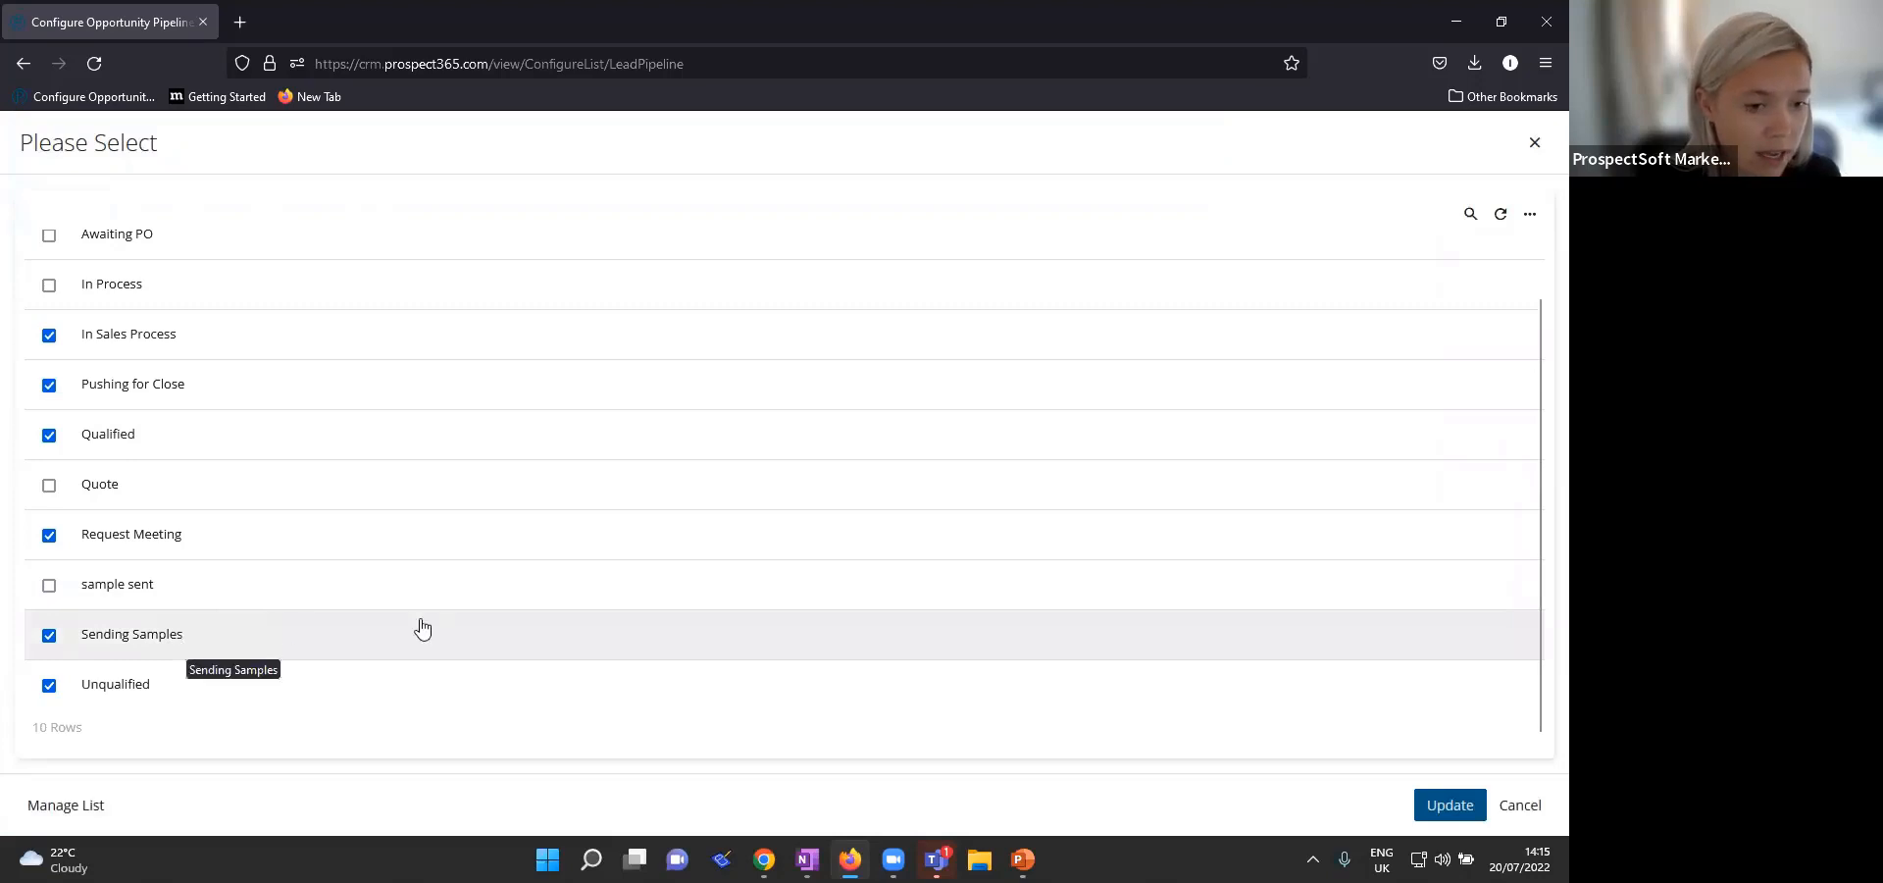
left_click(1449, 804)
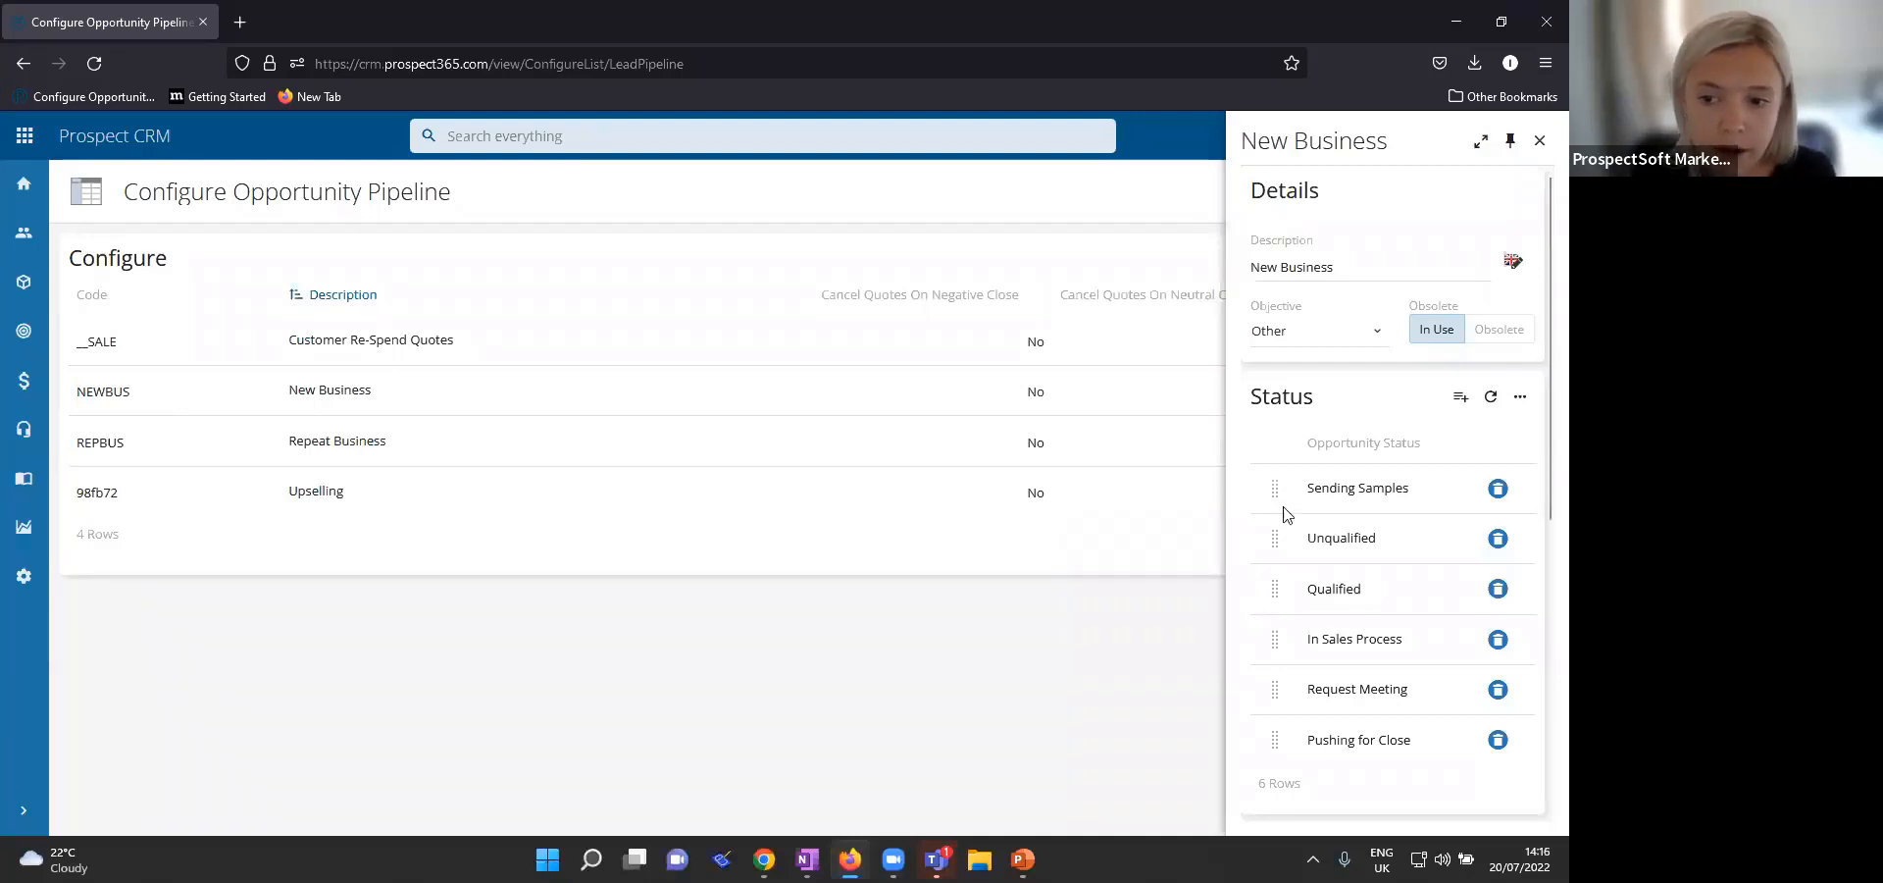
Step: Move Sending Samples between Qualified and In Sales Process, remove Request Meeting from the New Business statuses, and close the pipeline's details
left_click_drag(1273, 492, 1304, 624)
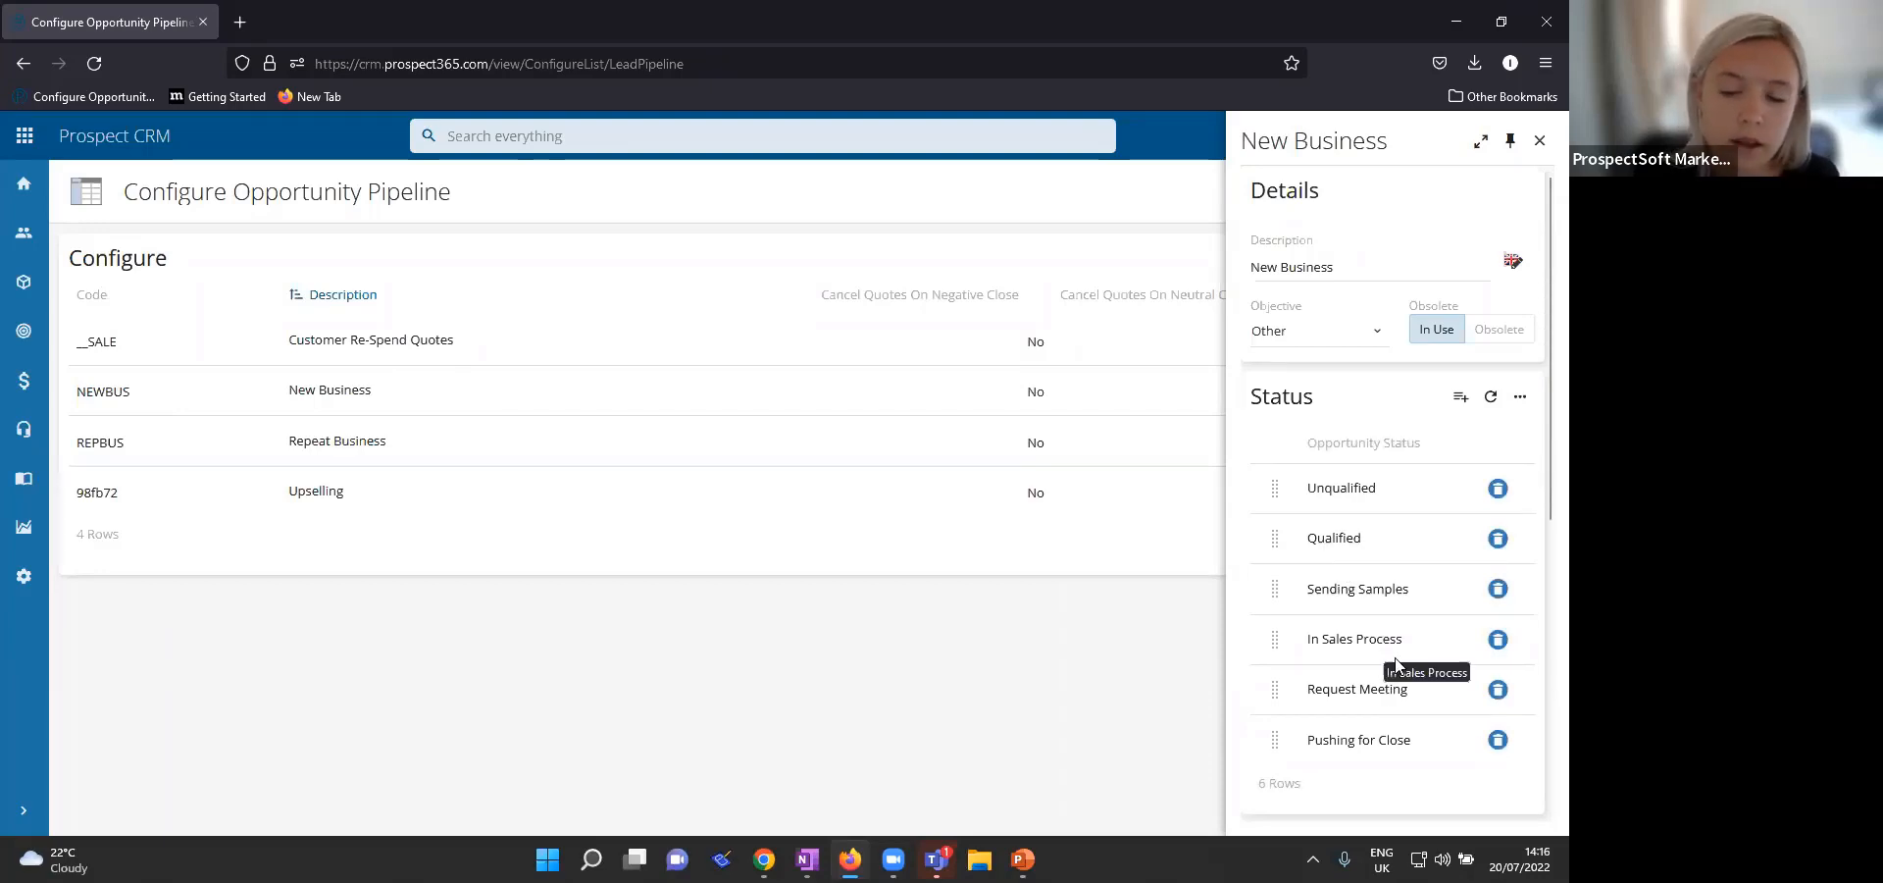
left_click(1498, 690)
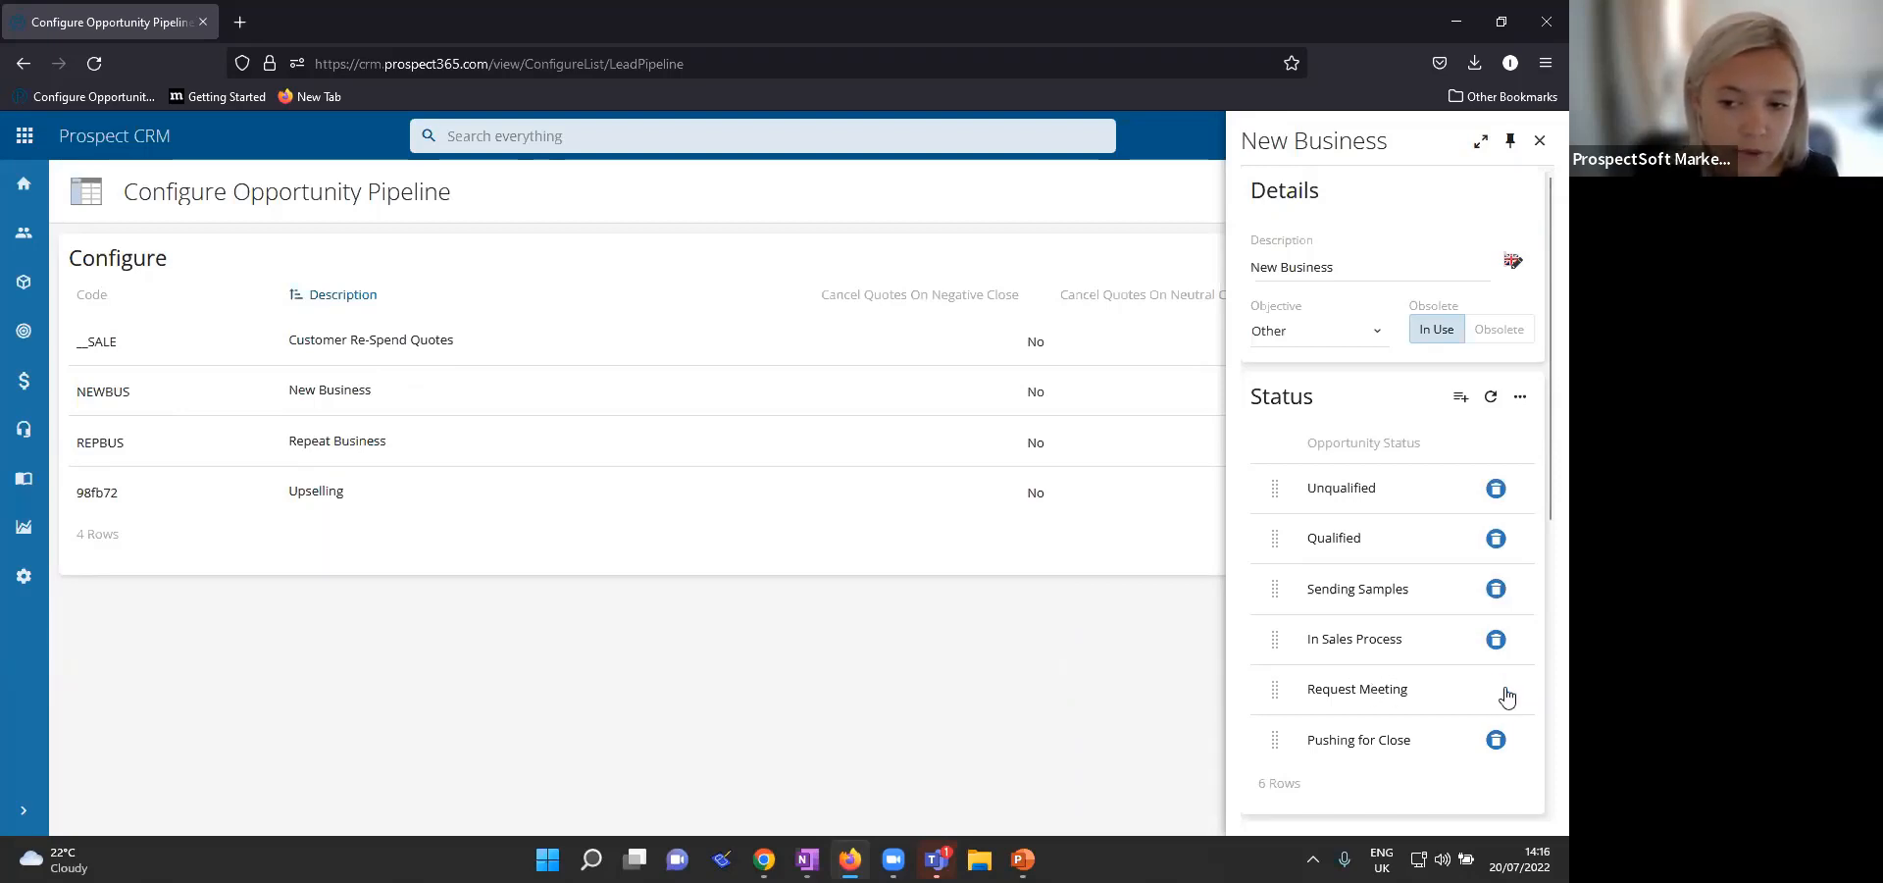
left_click(1506, 694)
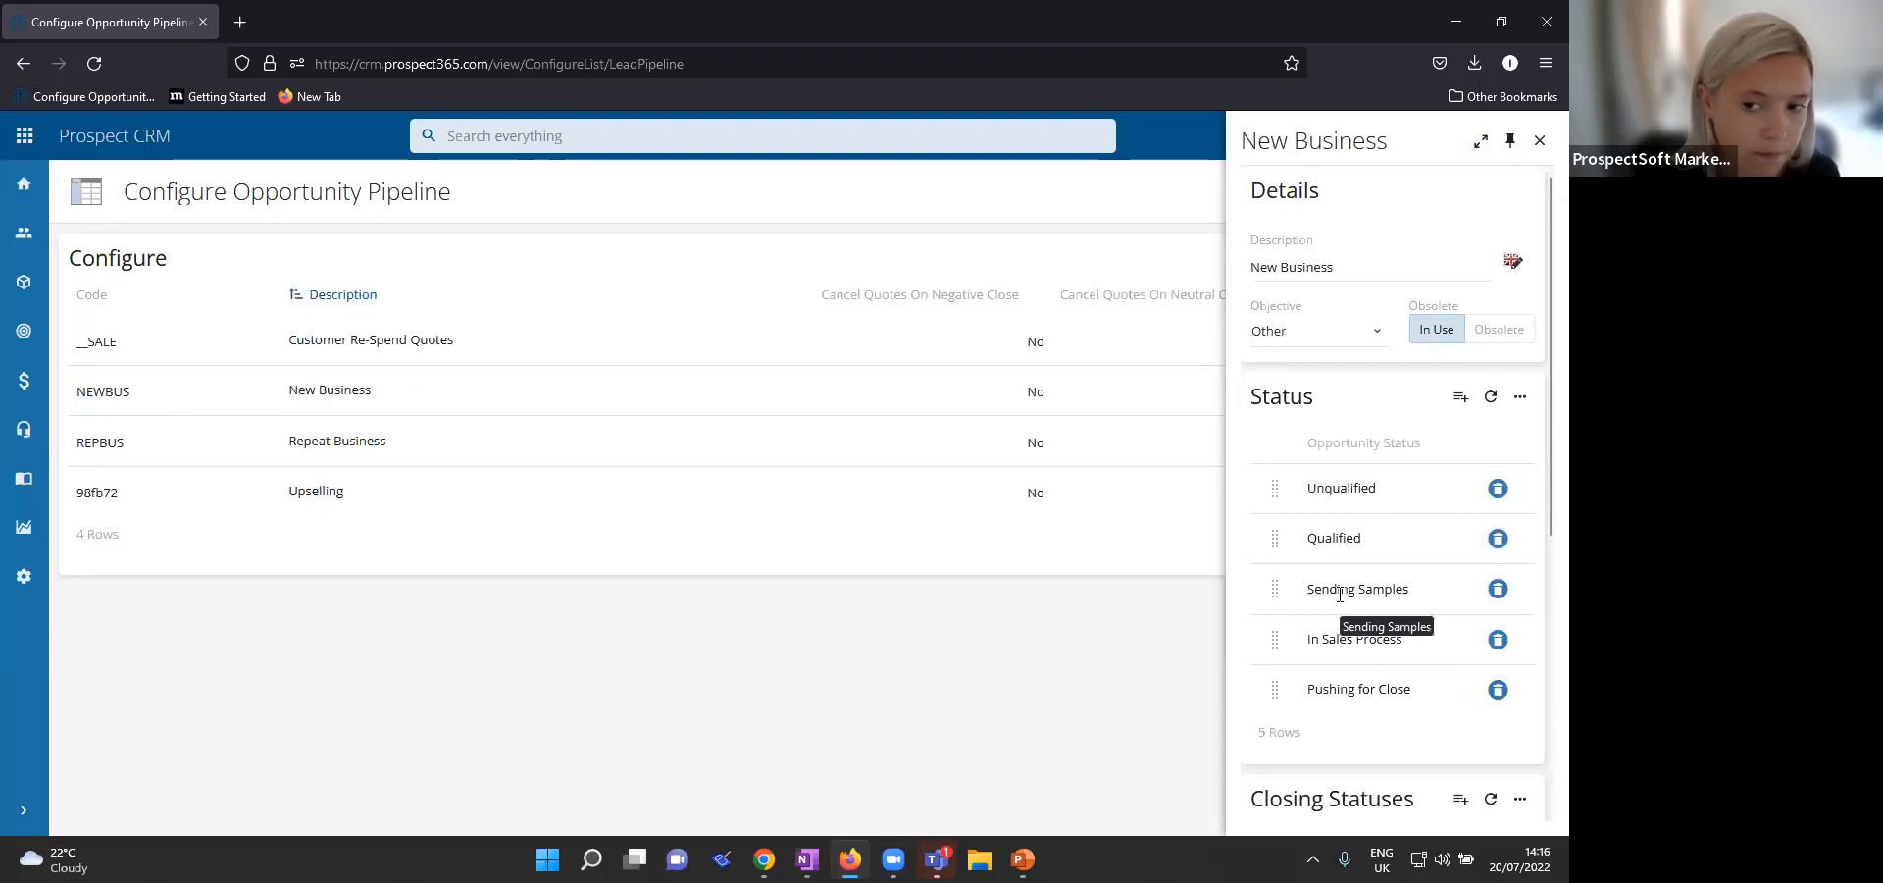
left_click(1103, 584)
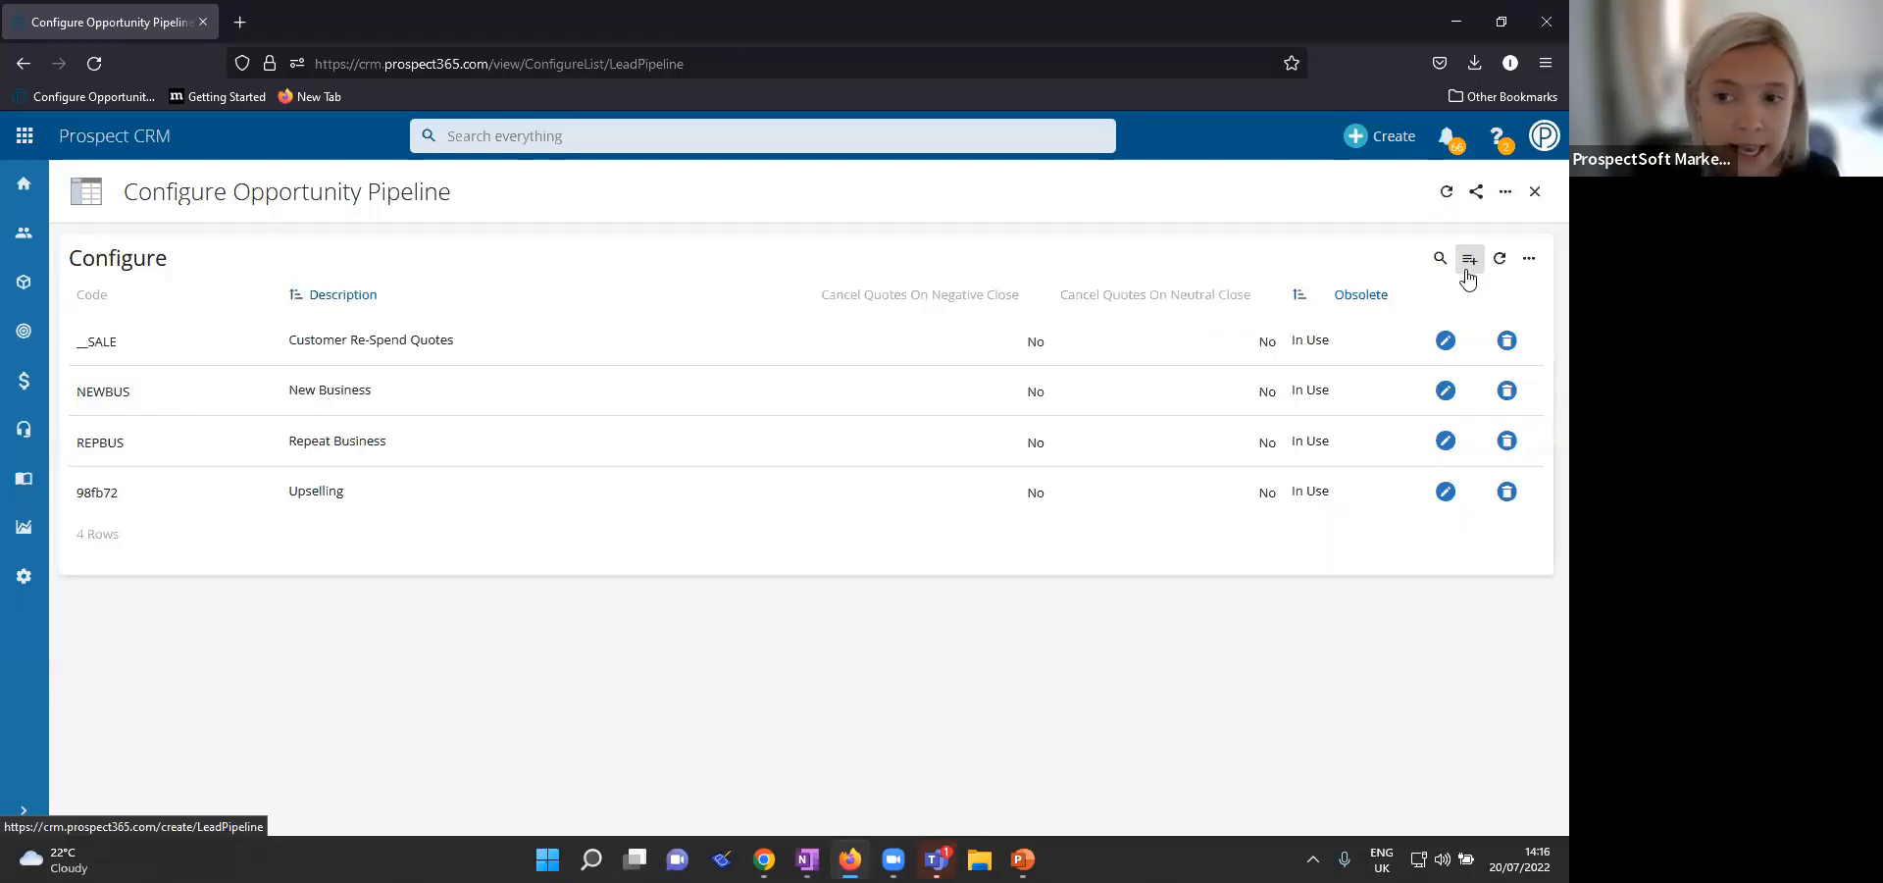
Step: Create an opportunity pipeline named Machine New Sale with the objective Customer Acquisition
left_click(1468, 277)
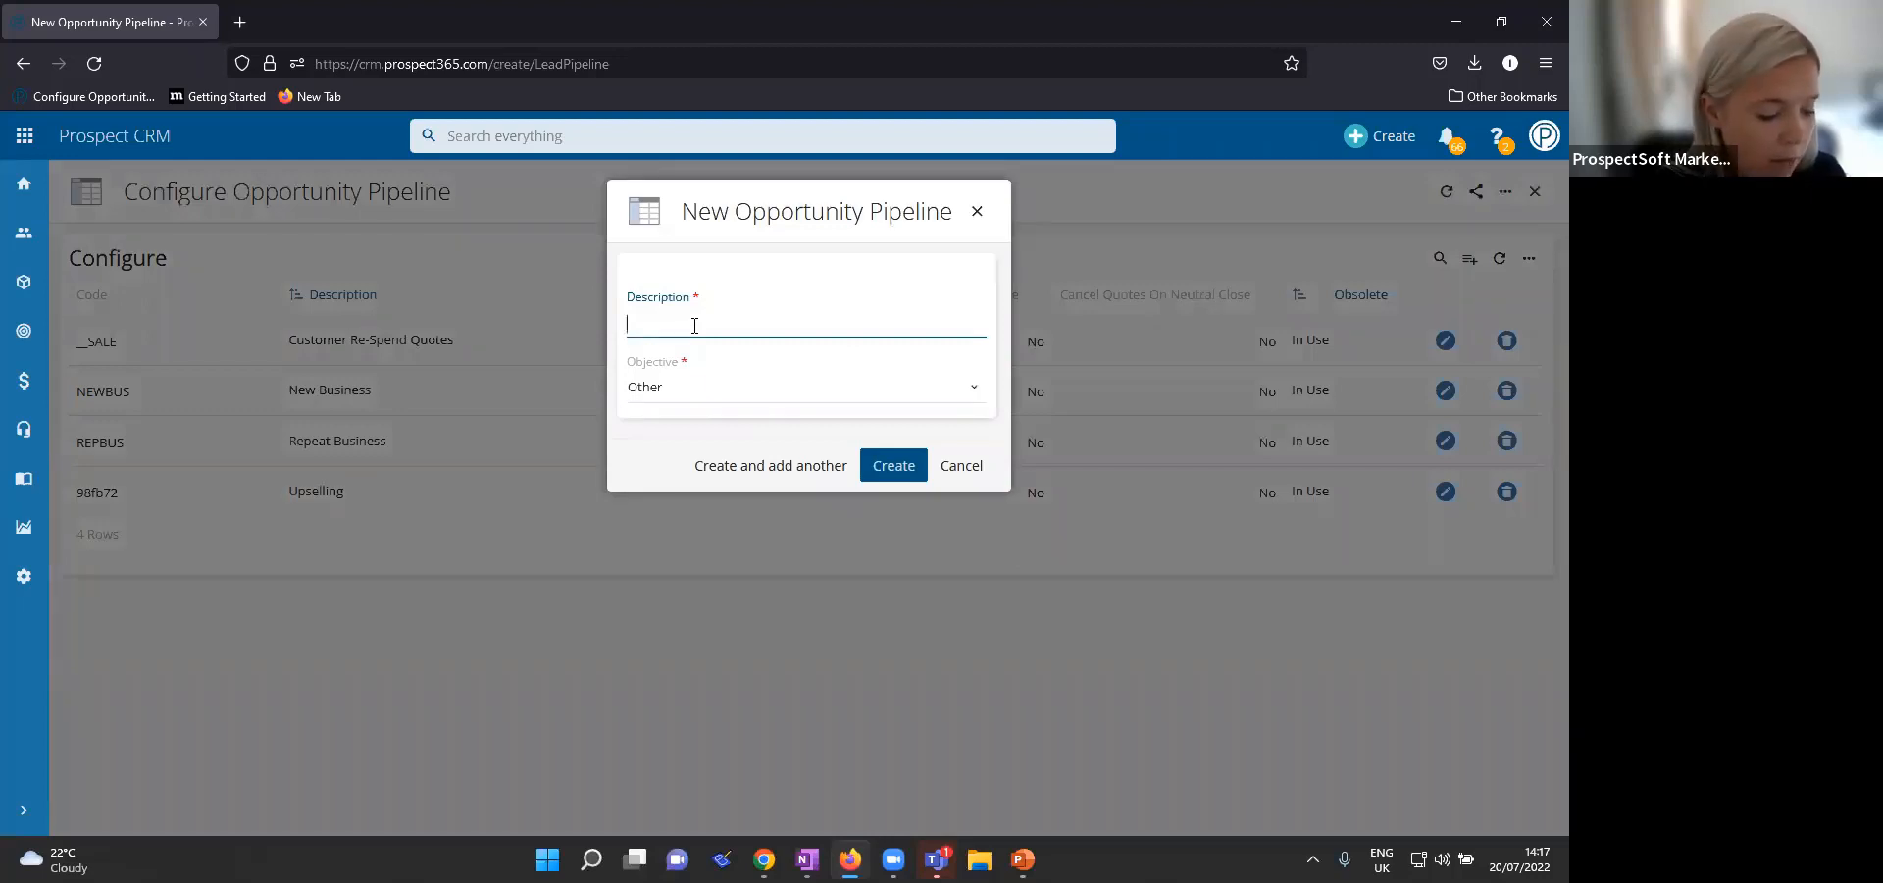
type("Machine New ")
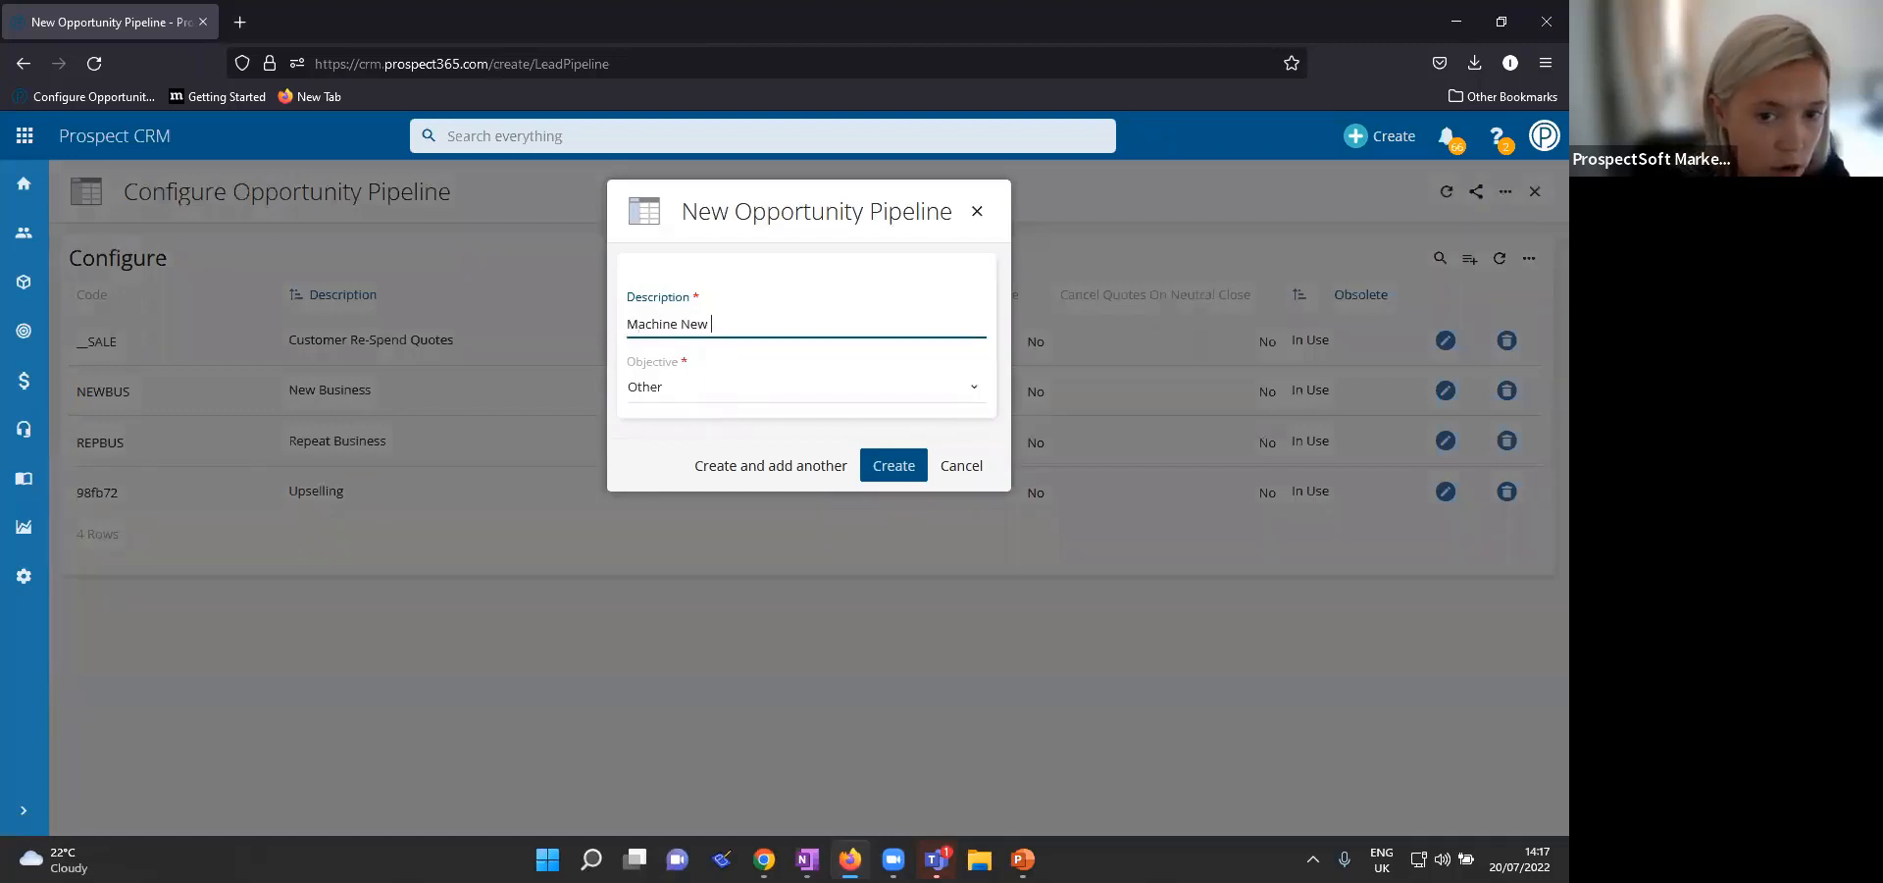
type("Sale")
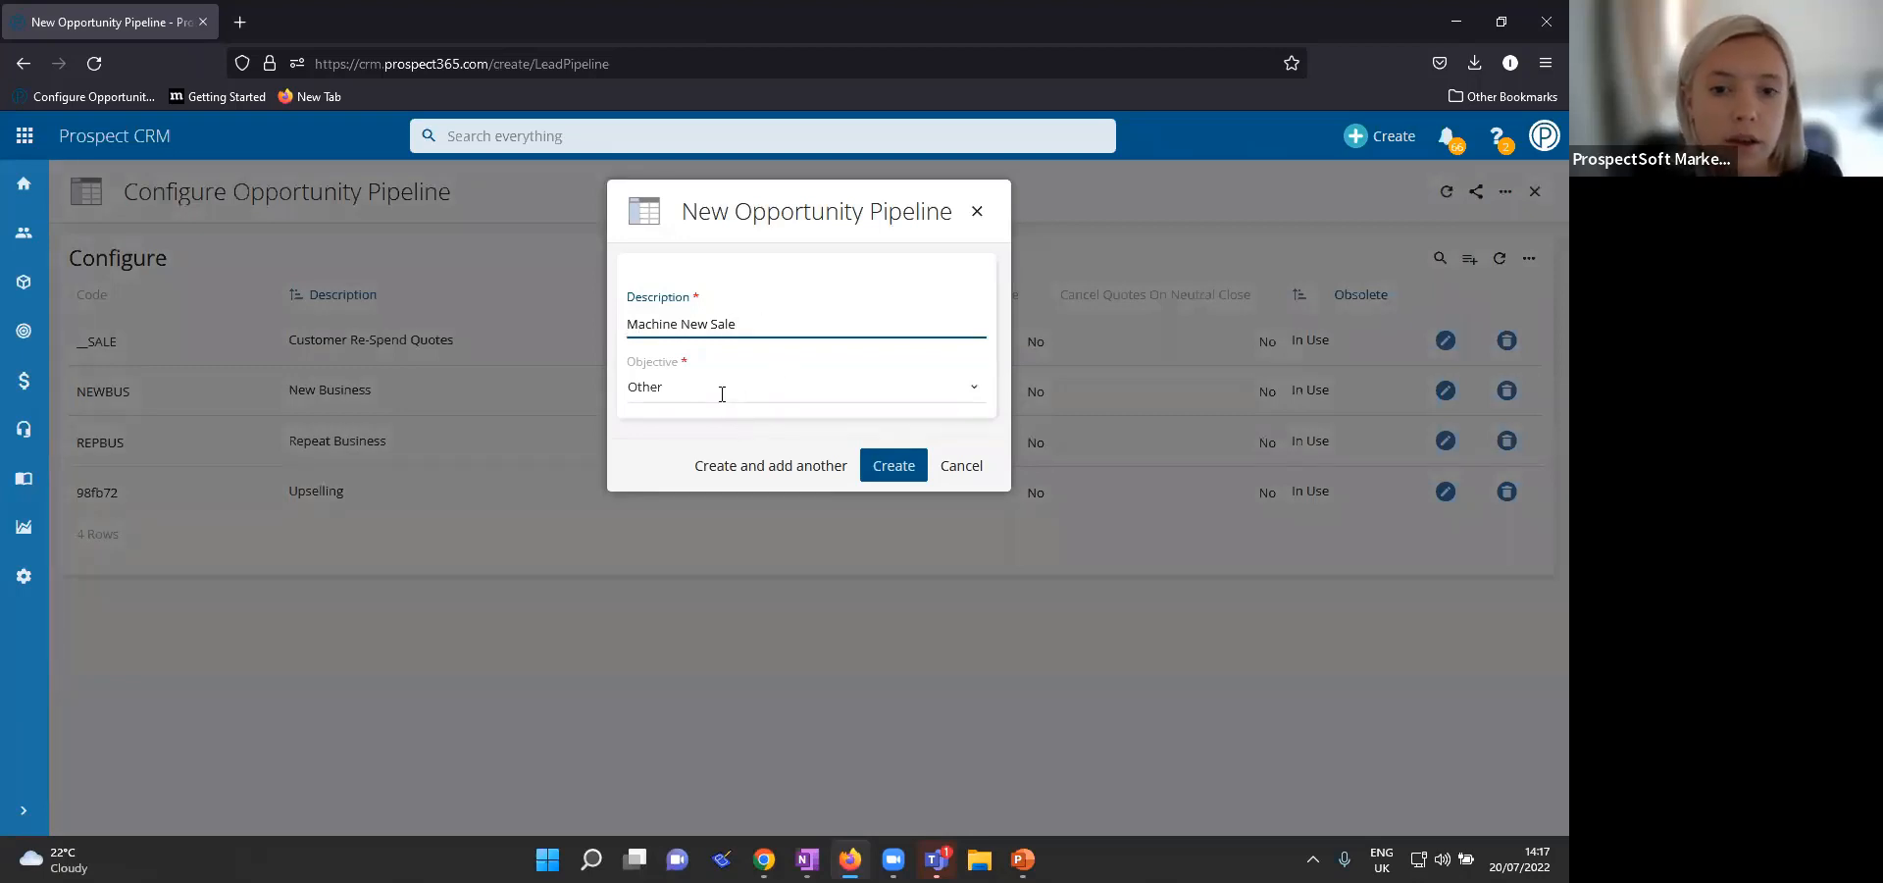
left_click(722, 393)
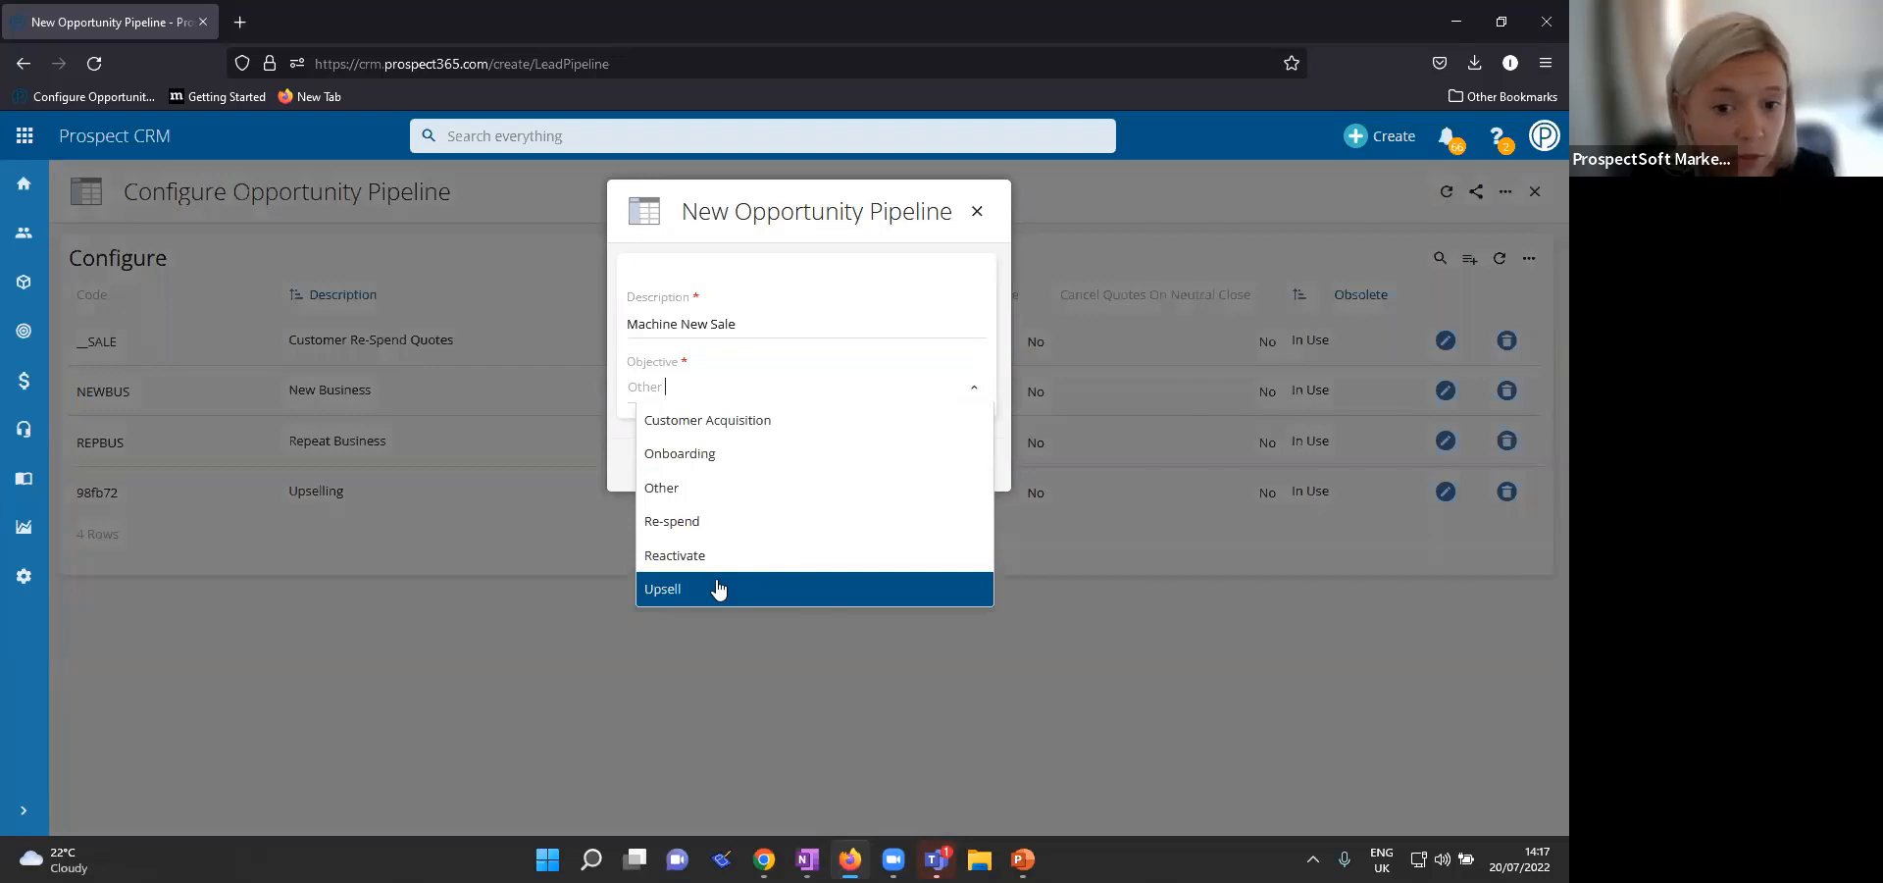
left_click(730, 421)
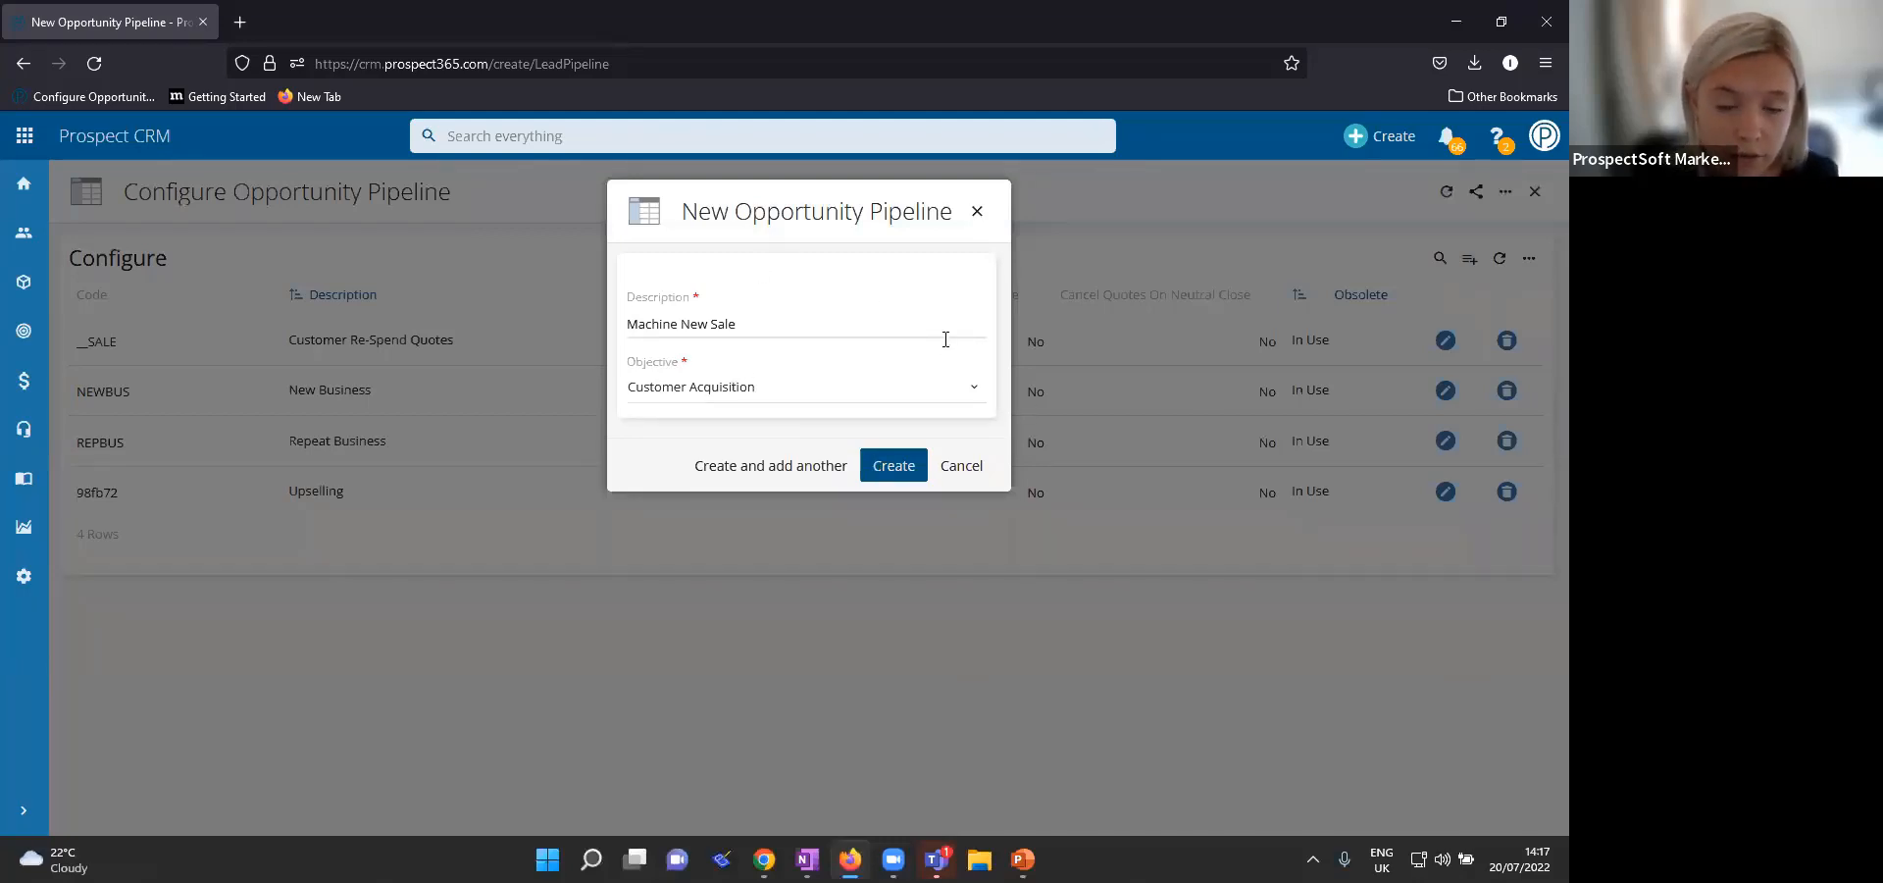
left_click(895, 467)
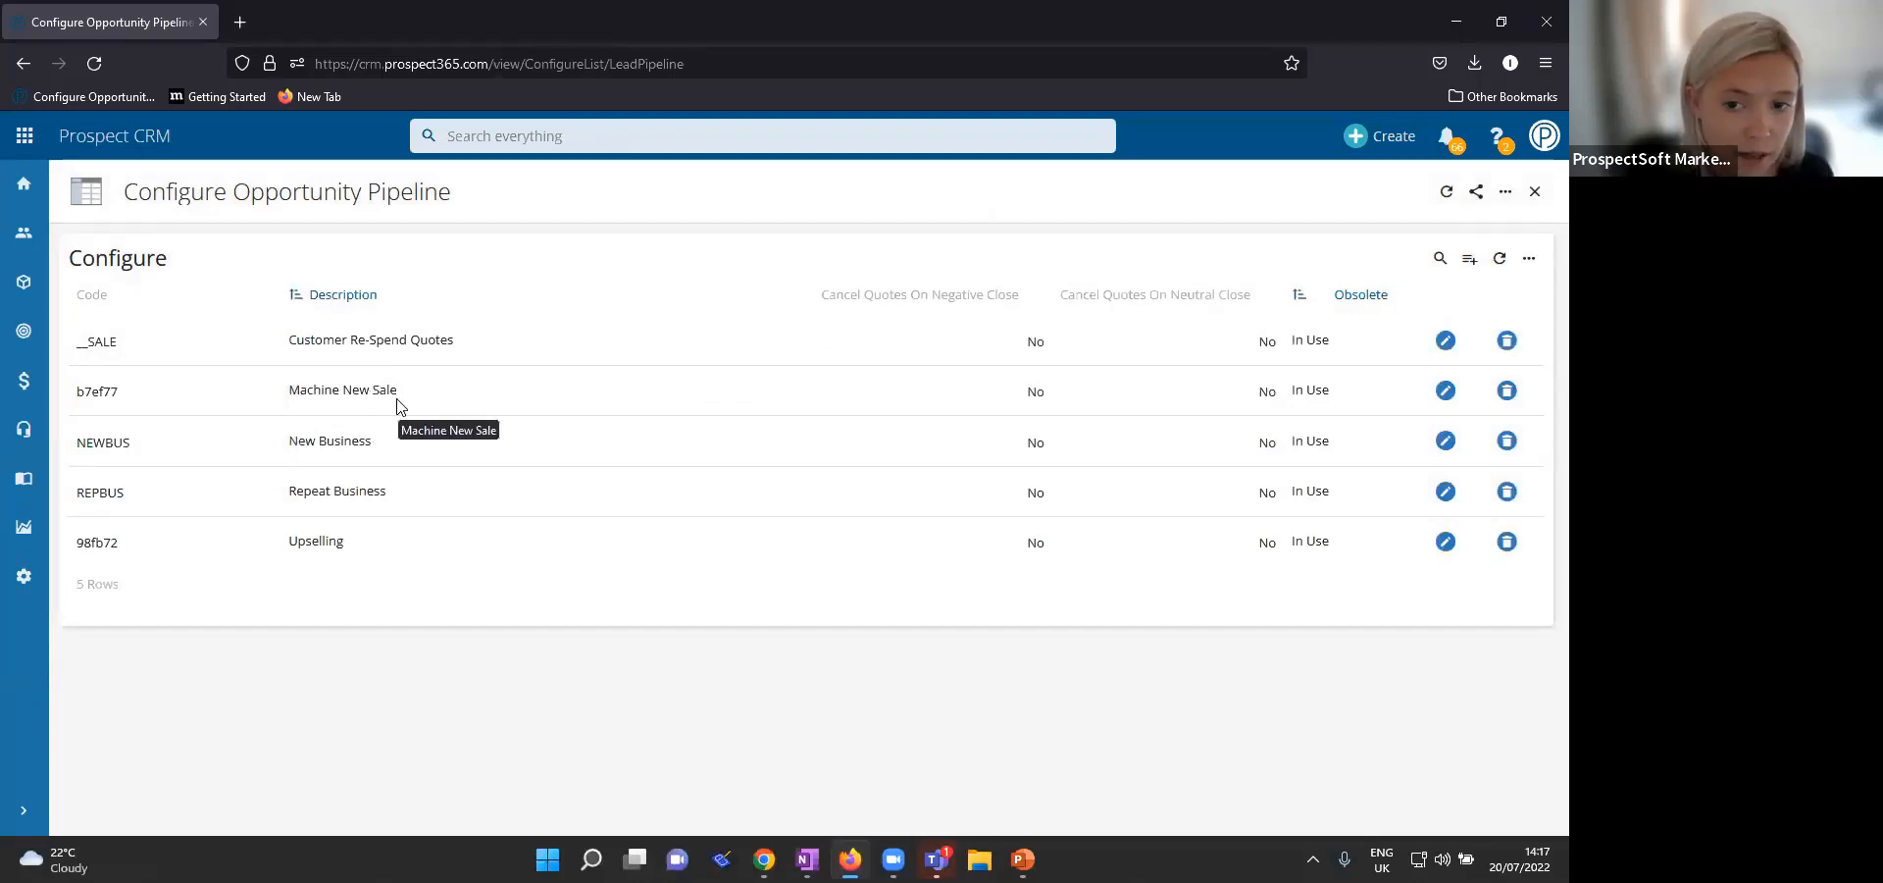
Step: Assign the statuses Request Meeting, In Sales Process, Pushing for Close, Qualified and Unqualified to the Machine New Sale pipeline
left_click(1447, 390)
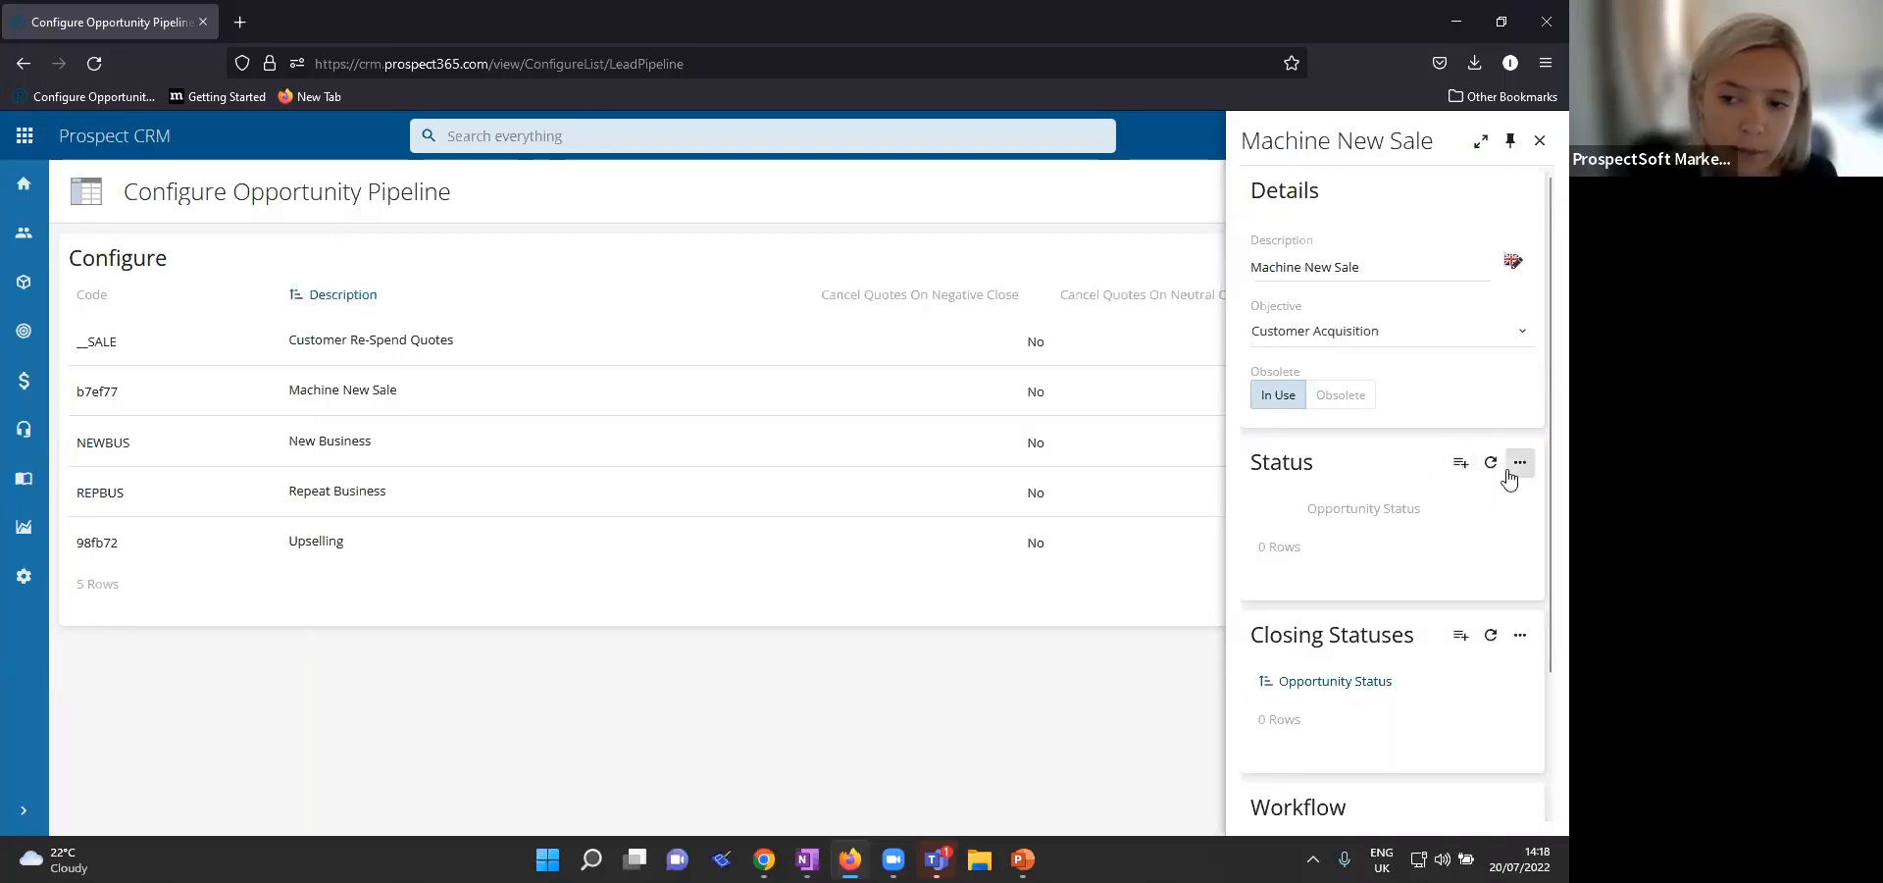
left_click(1459, 462)
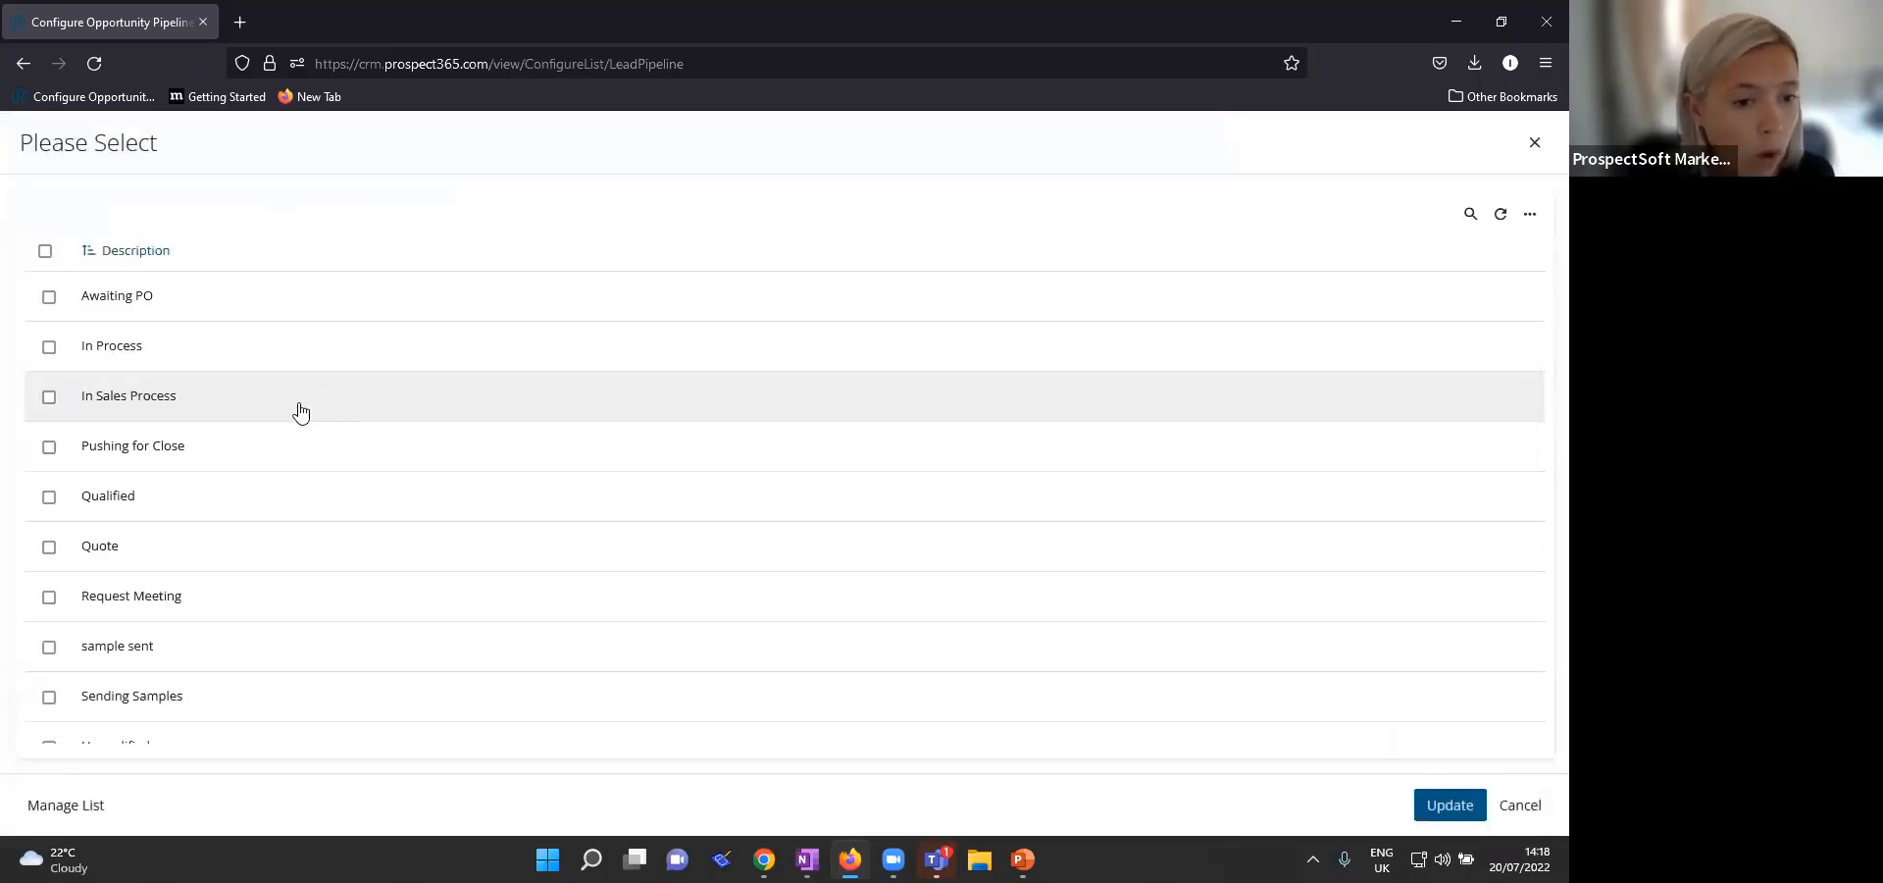
left_click(110, 603)
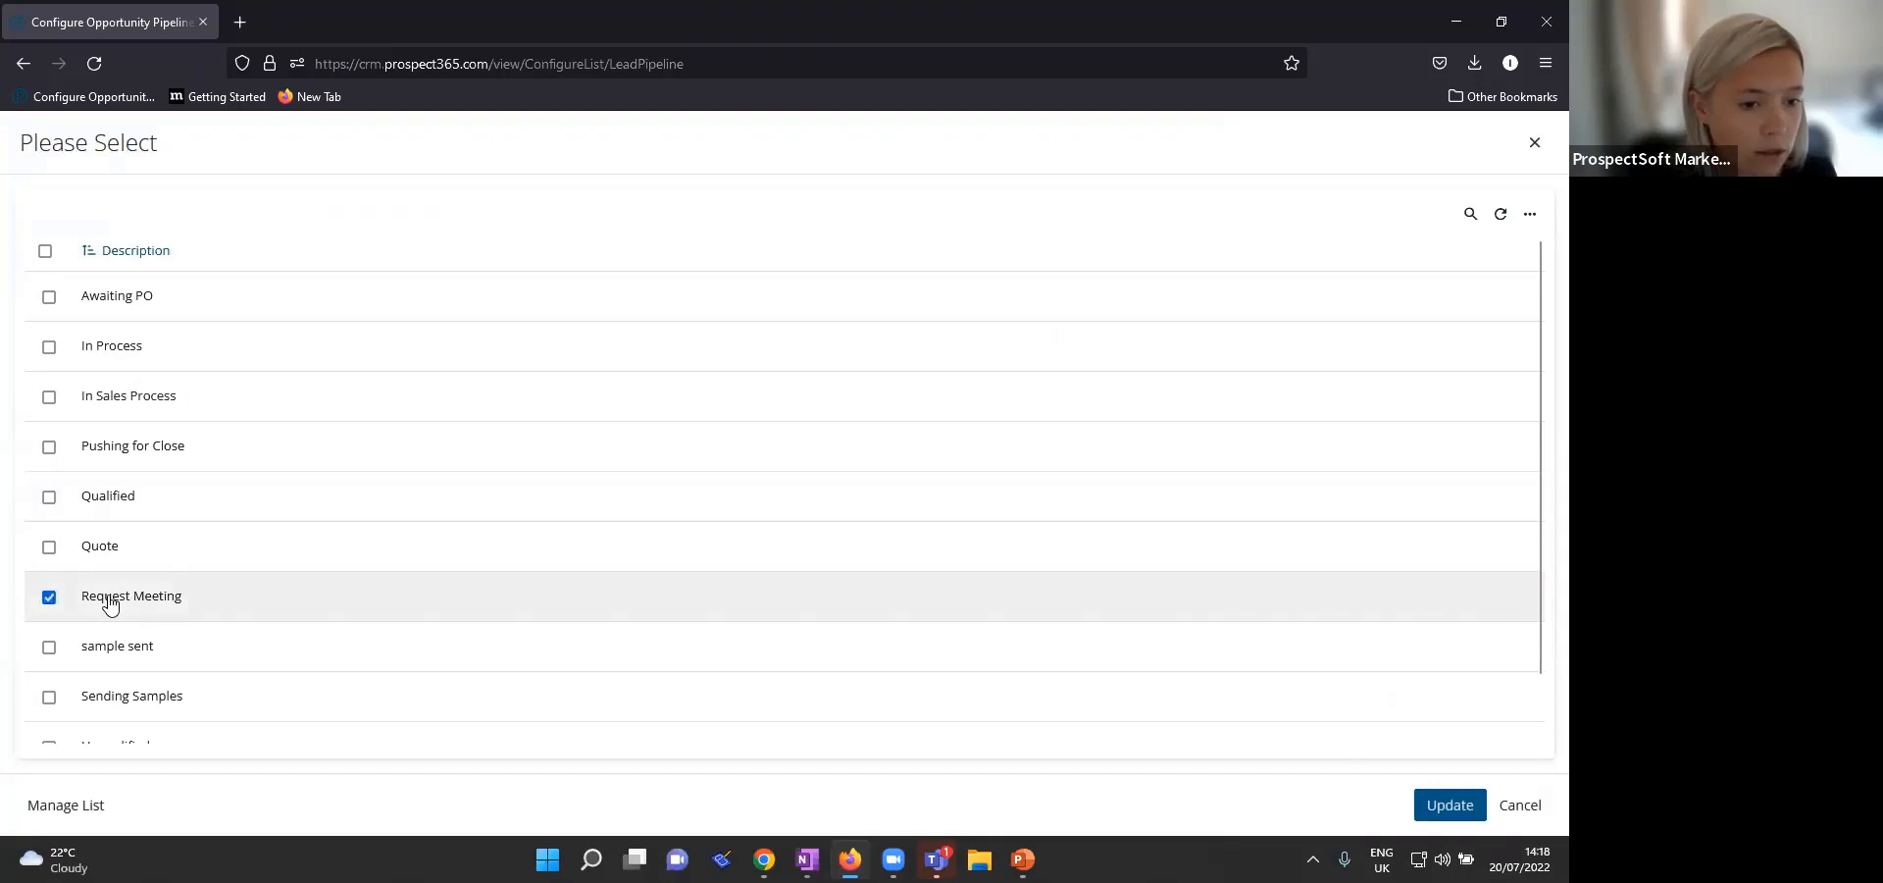
left_click(106, 408)
left_click(151, 464)
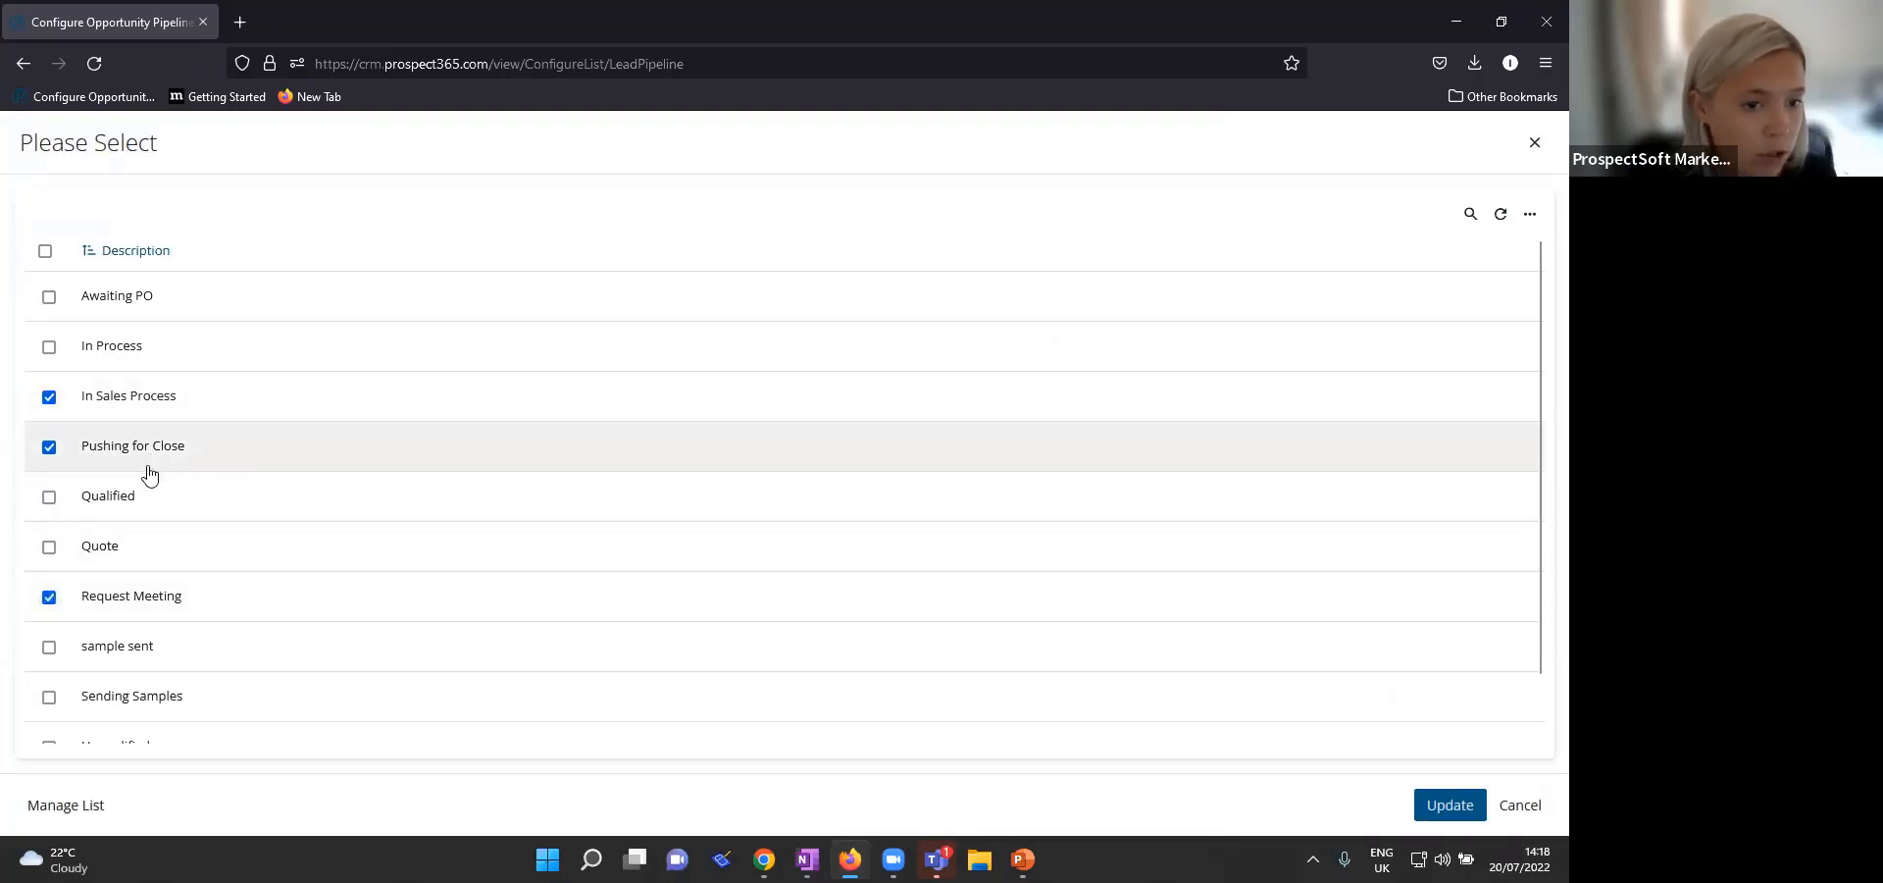
left_click(139, 505)
scroll(231, 533, "down", 1)
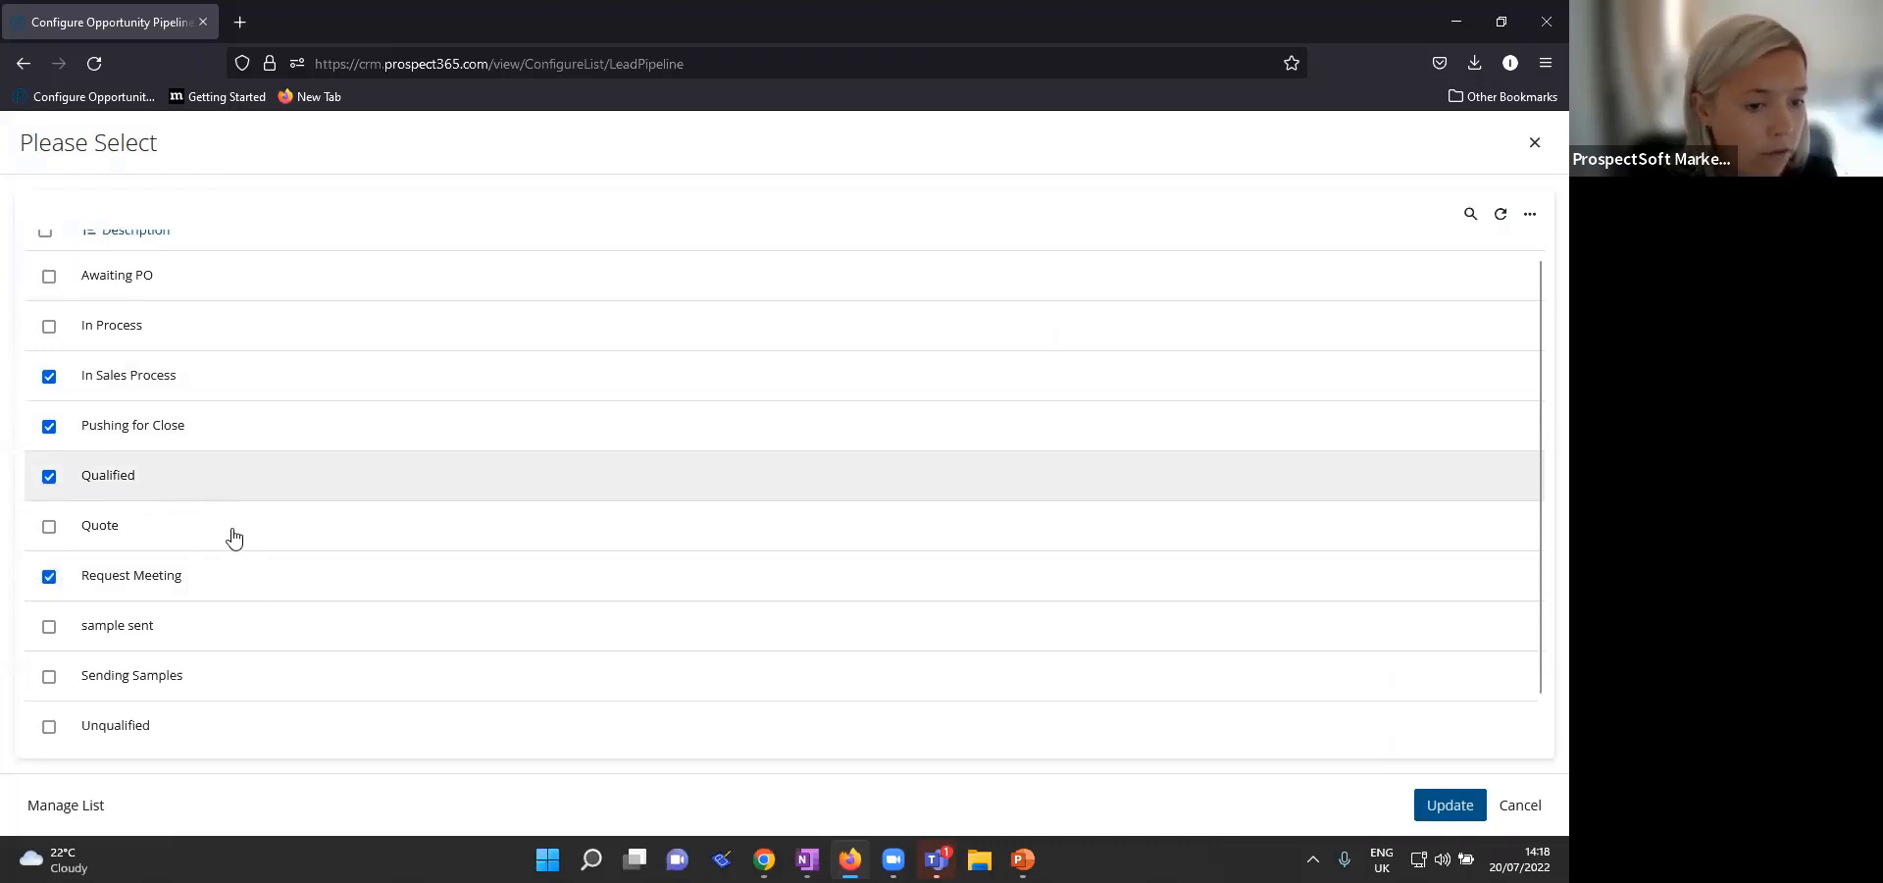
left_click(121, 695)
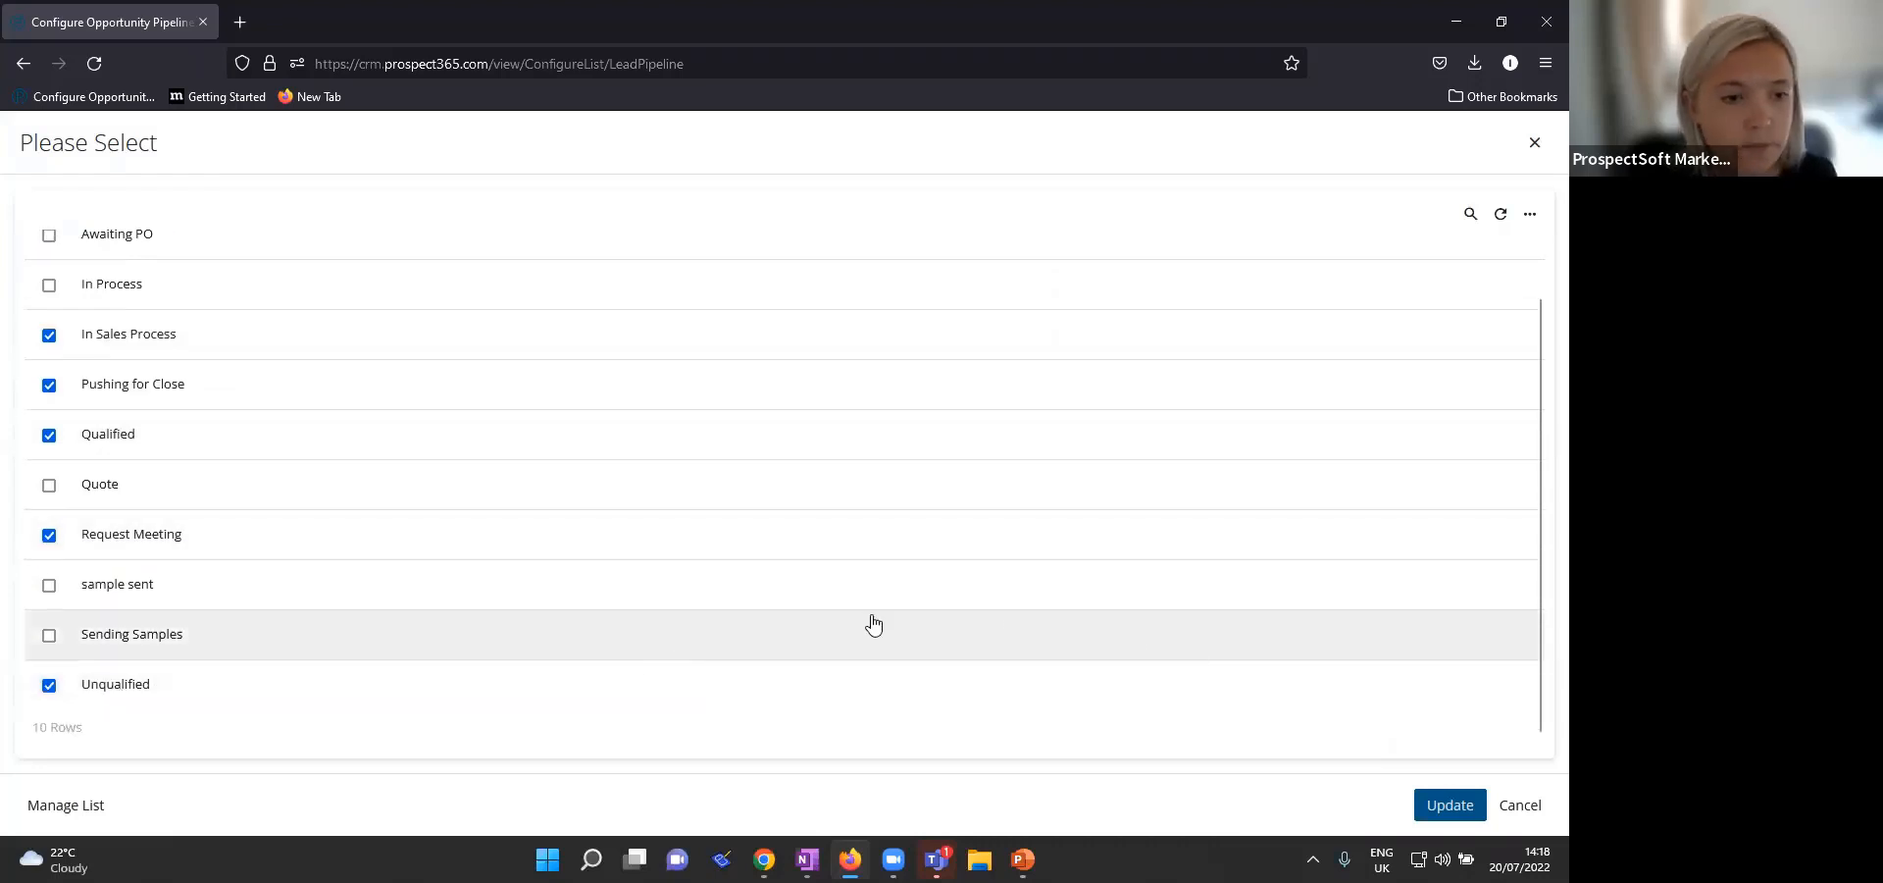
left_click(1449, 804)
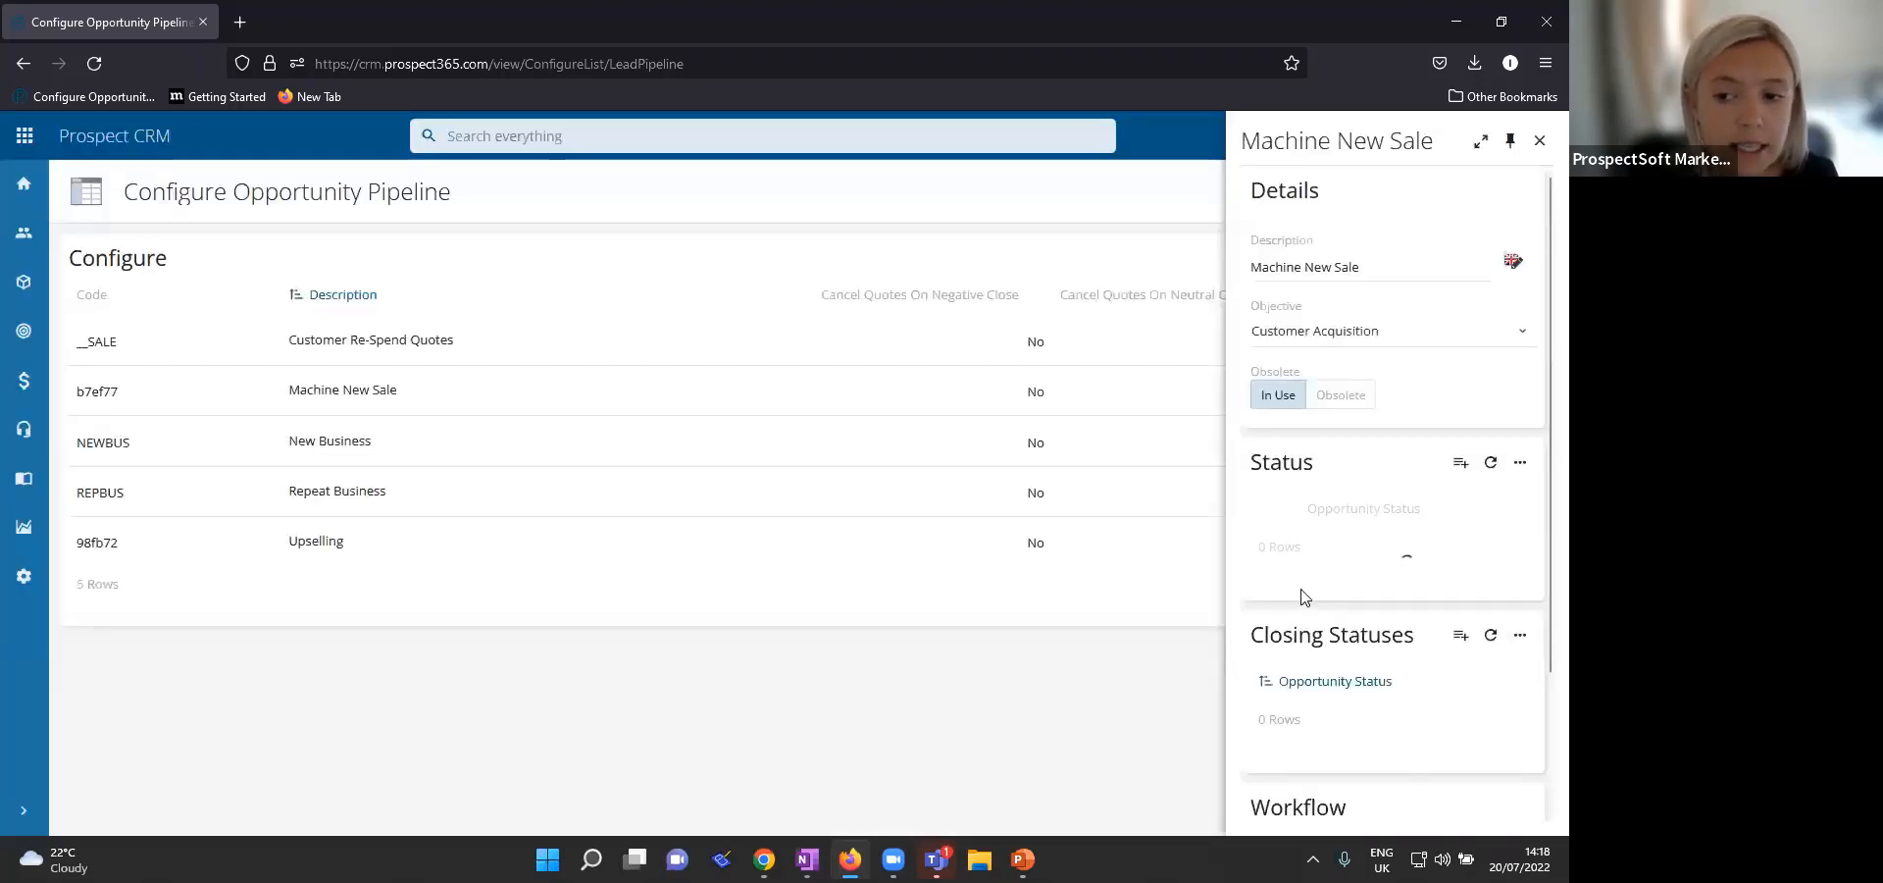
Step: Add Won, Lost and Dead as closing statuses of the Machine New Sale pipeline and close its details
scroll(1349, 527, "down", 1)
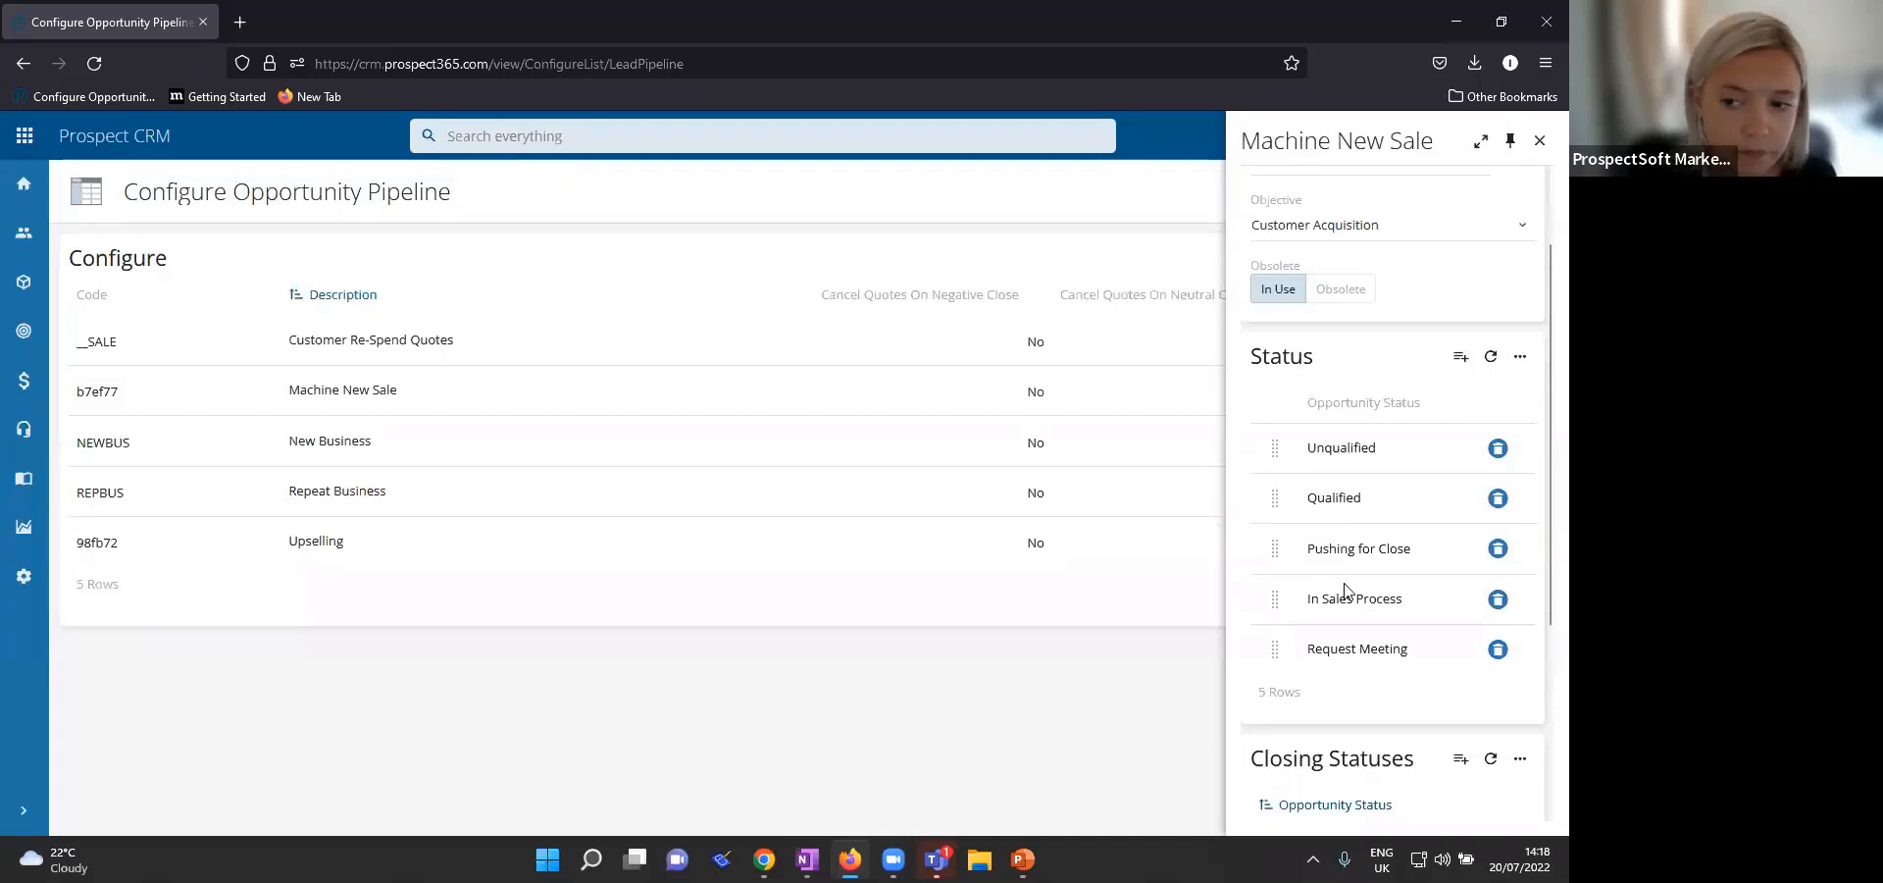
scroll(1346, 589, "down", 2)
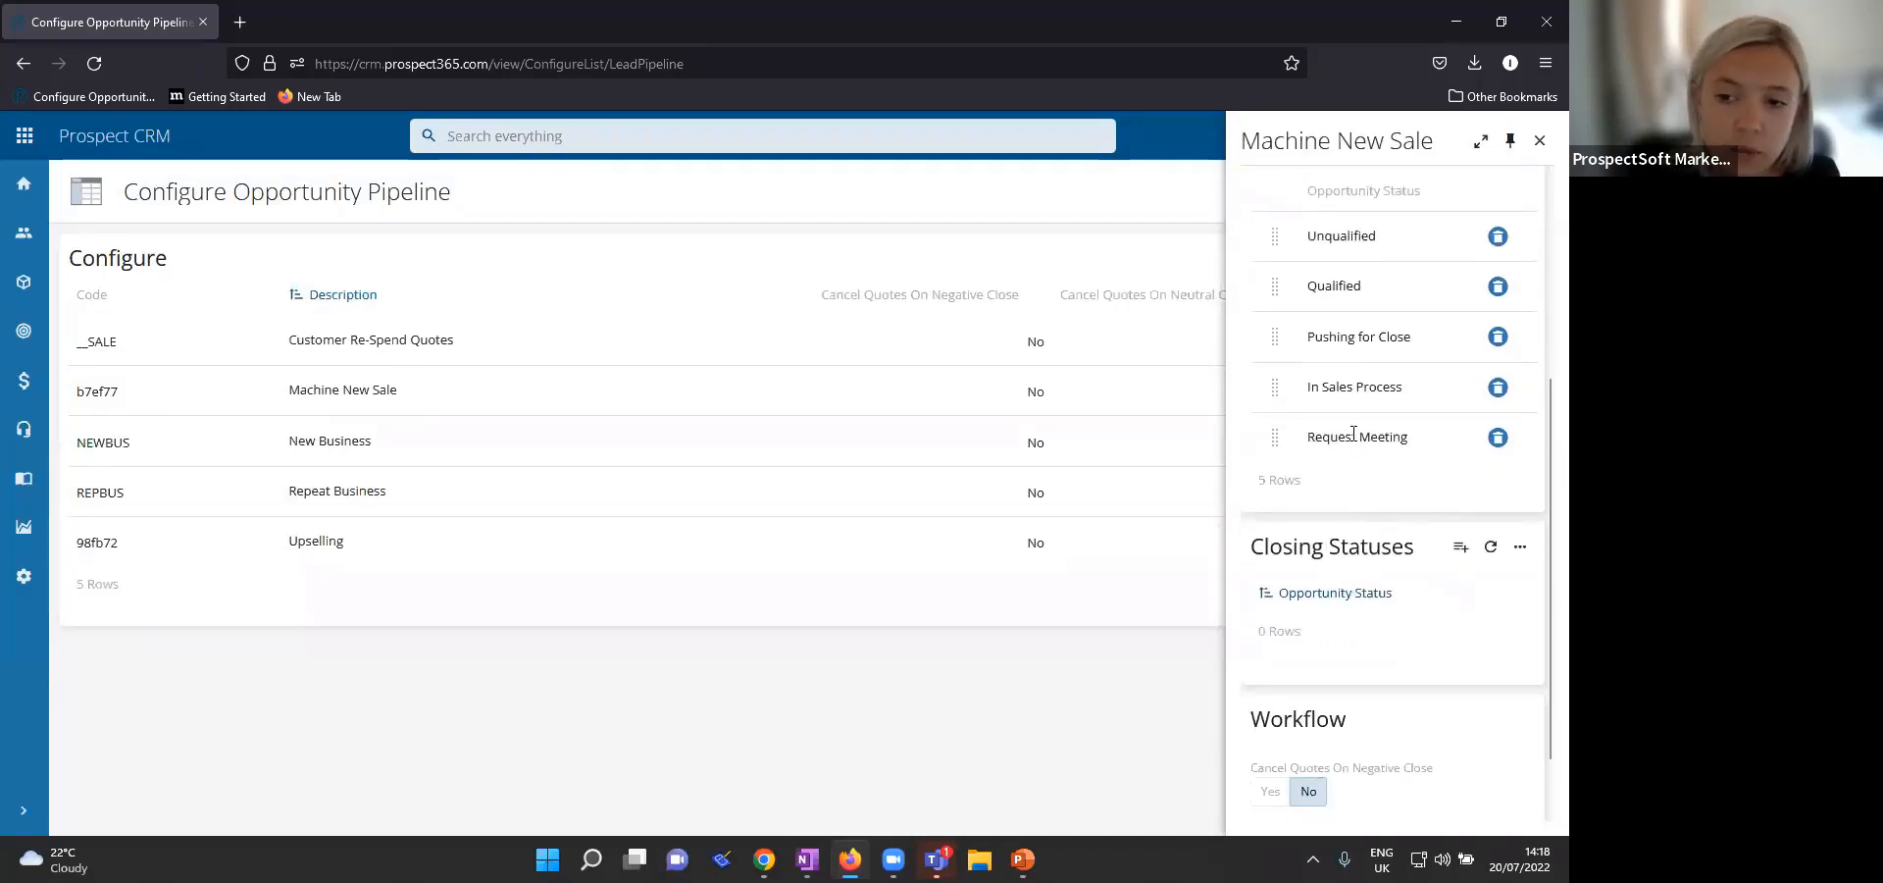
scroll(1354, 431, "up", 1)
scroll(1320, 498, "down", 2)
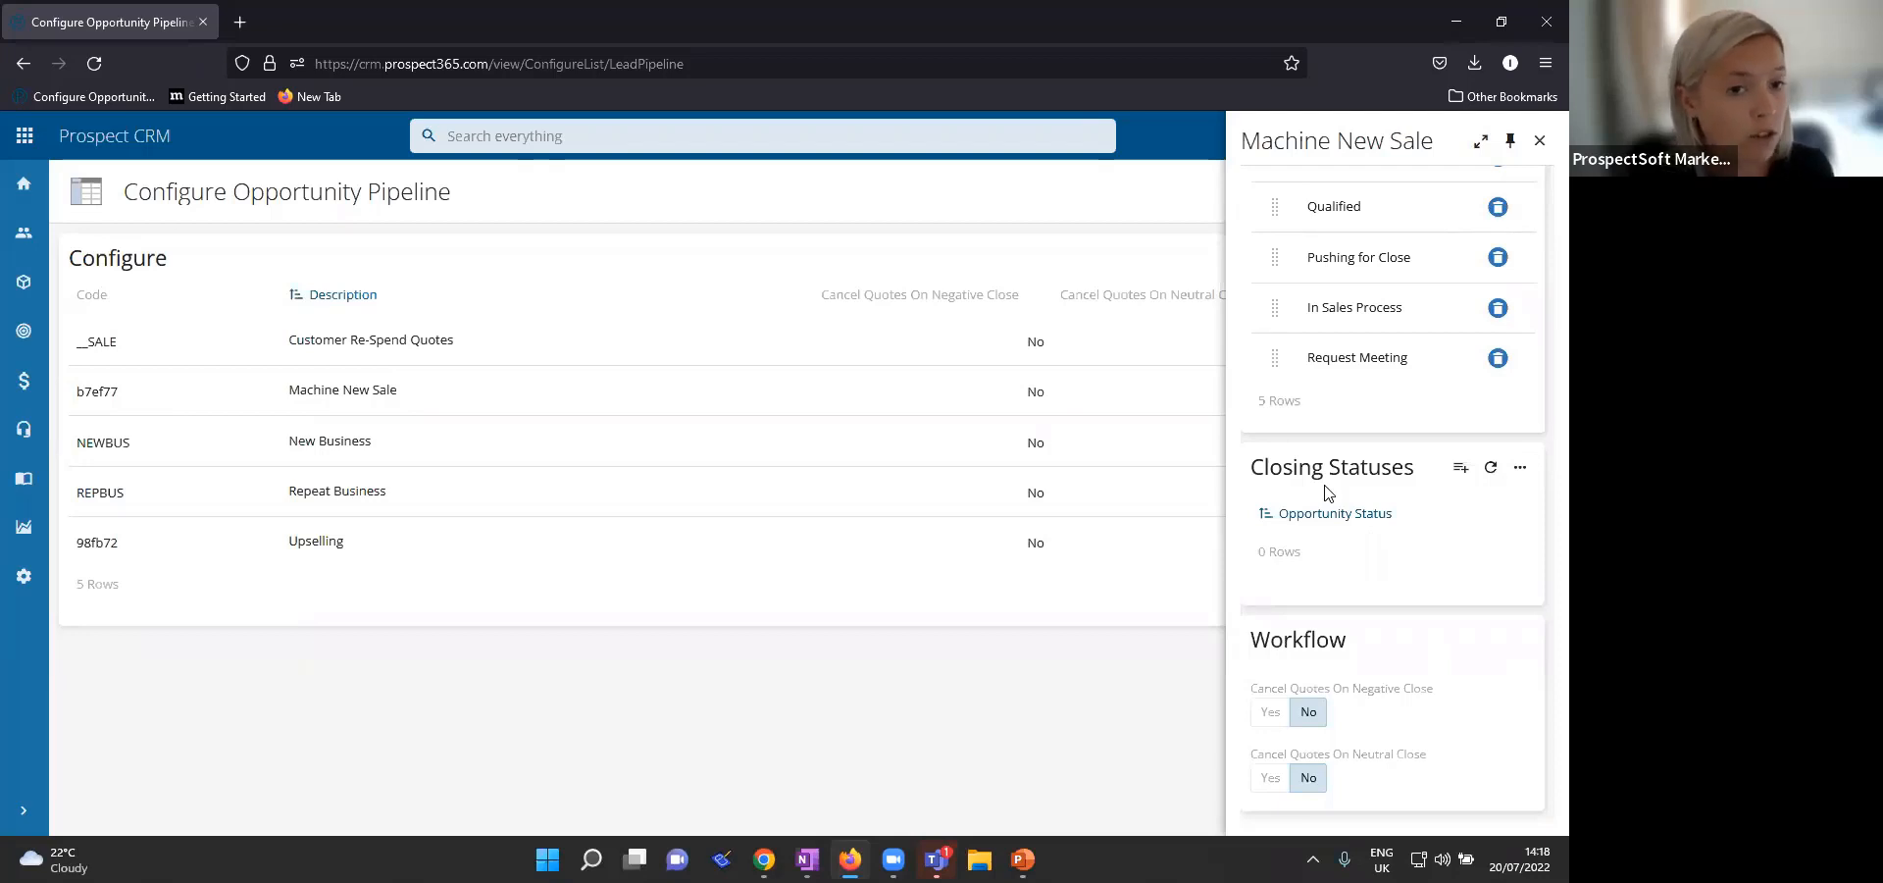
left_click(1463, 471)
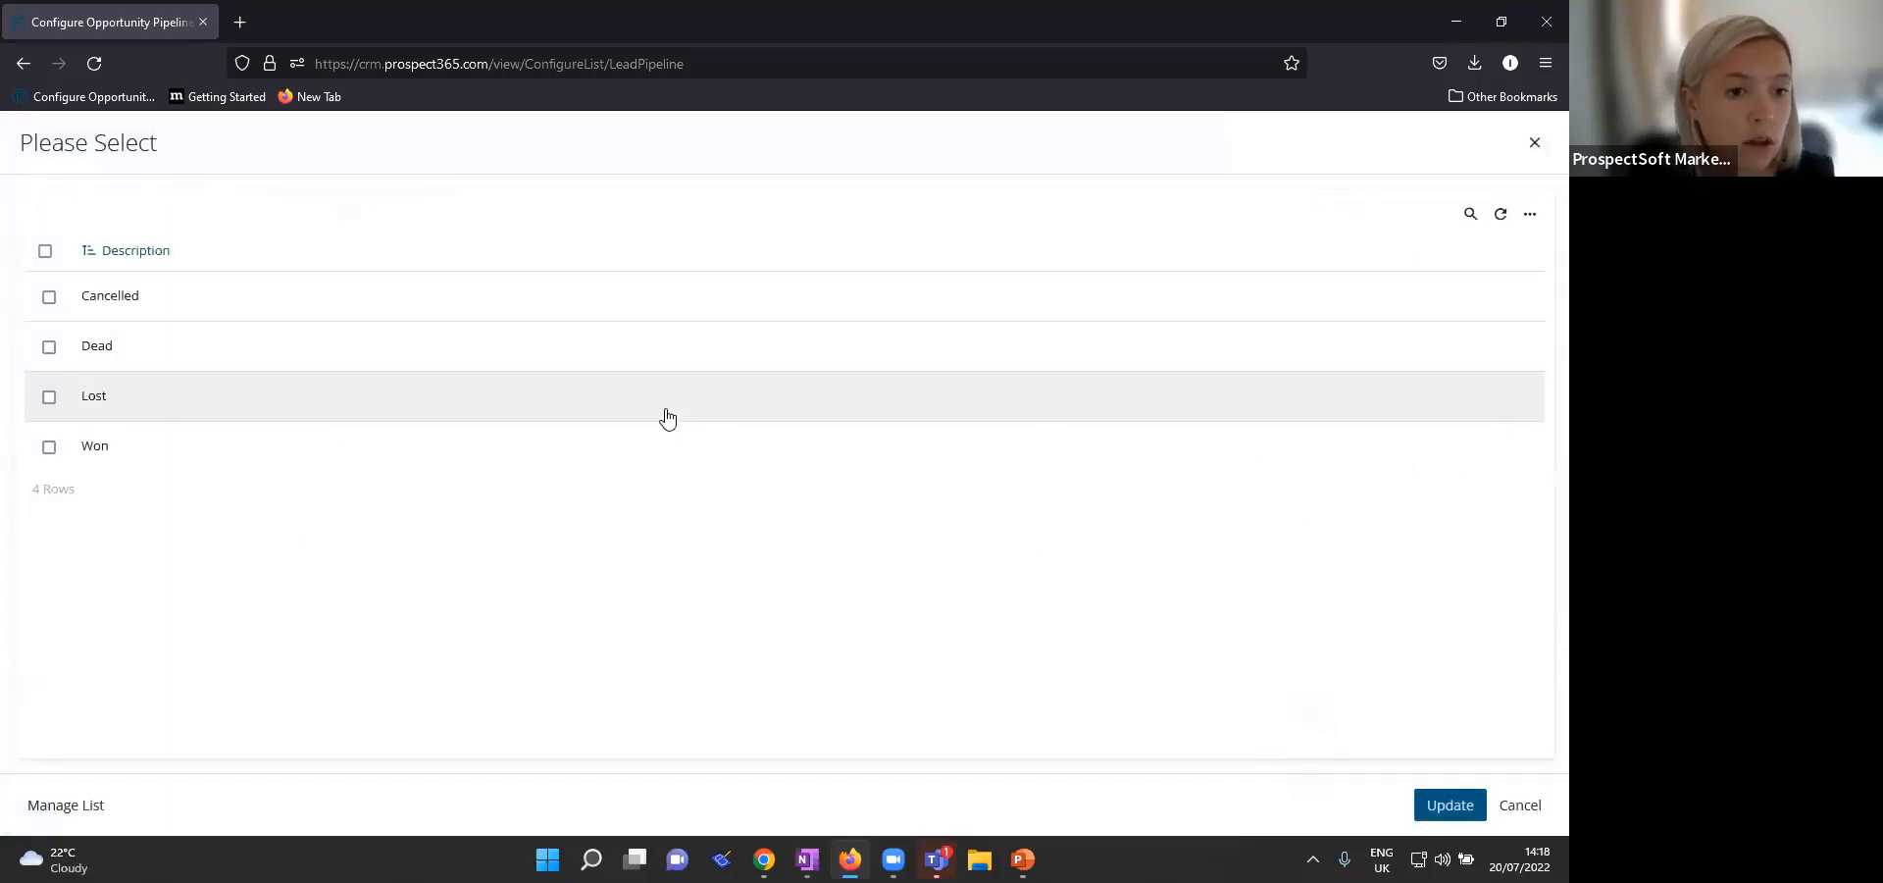
left_click(110, 450)
left_click(98, 402)
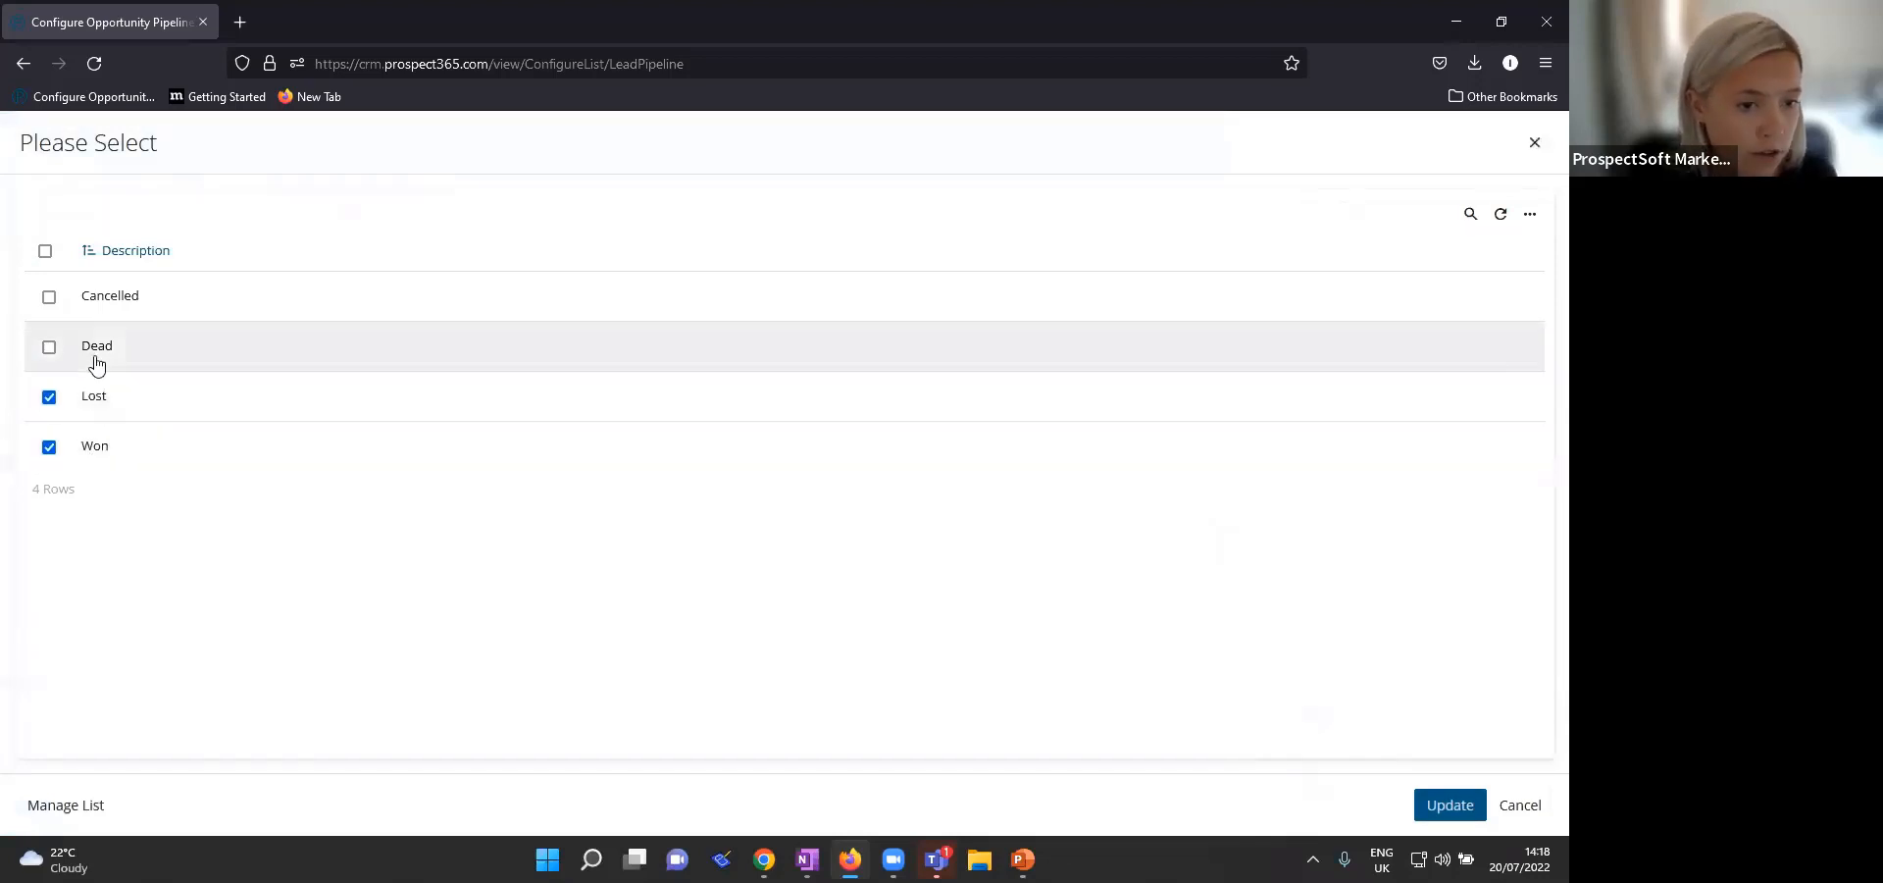
left_click(97, 361)
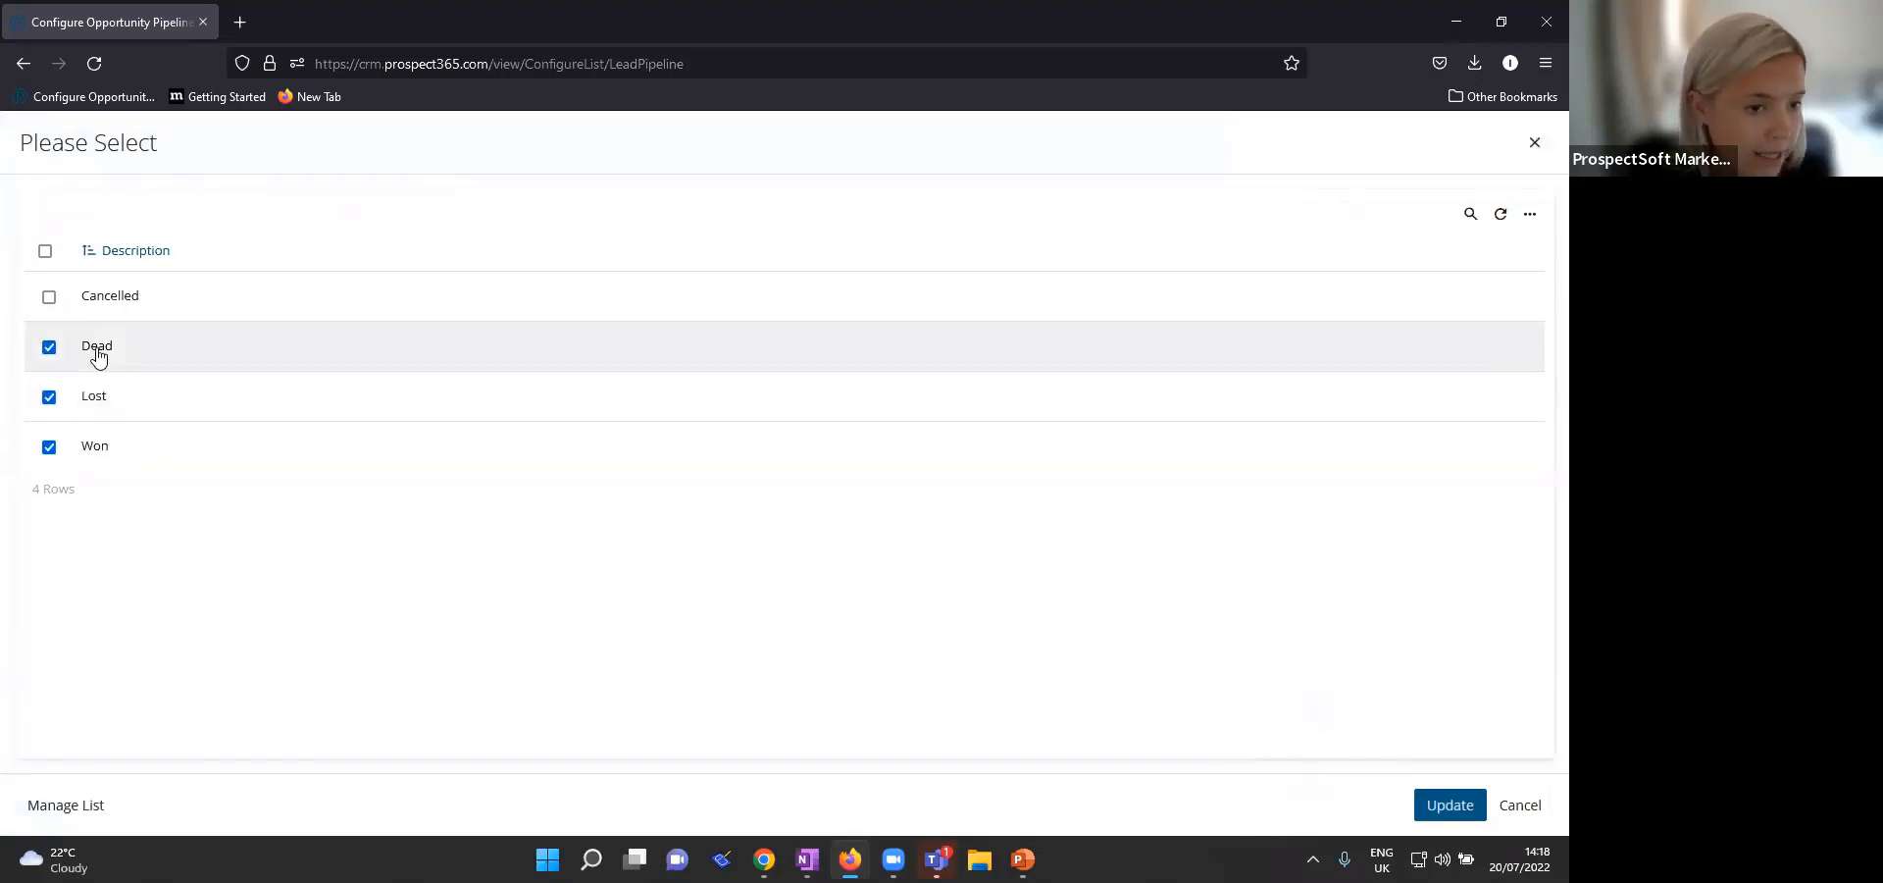
left_click(1437, 815)
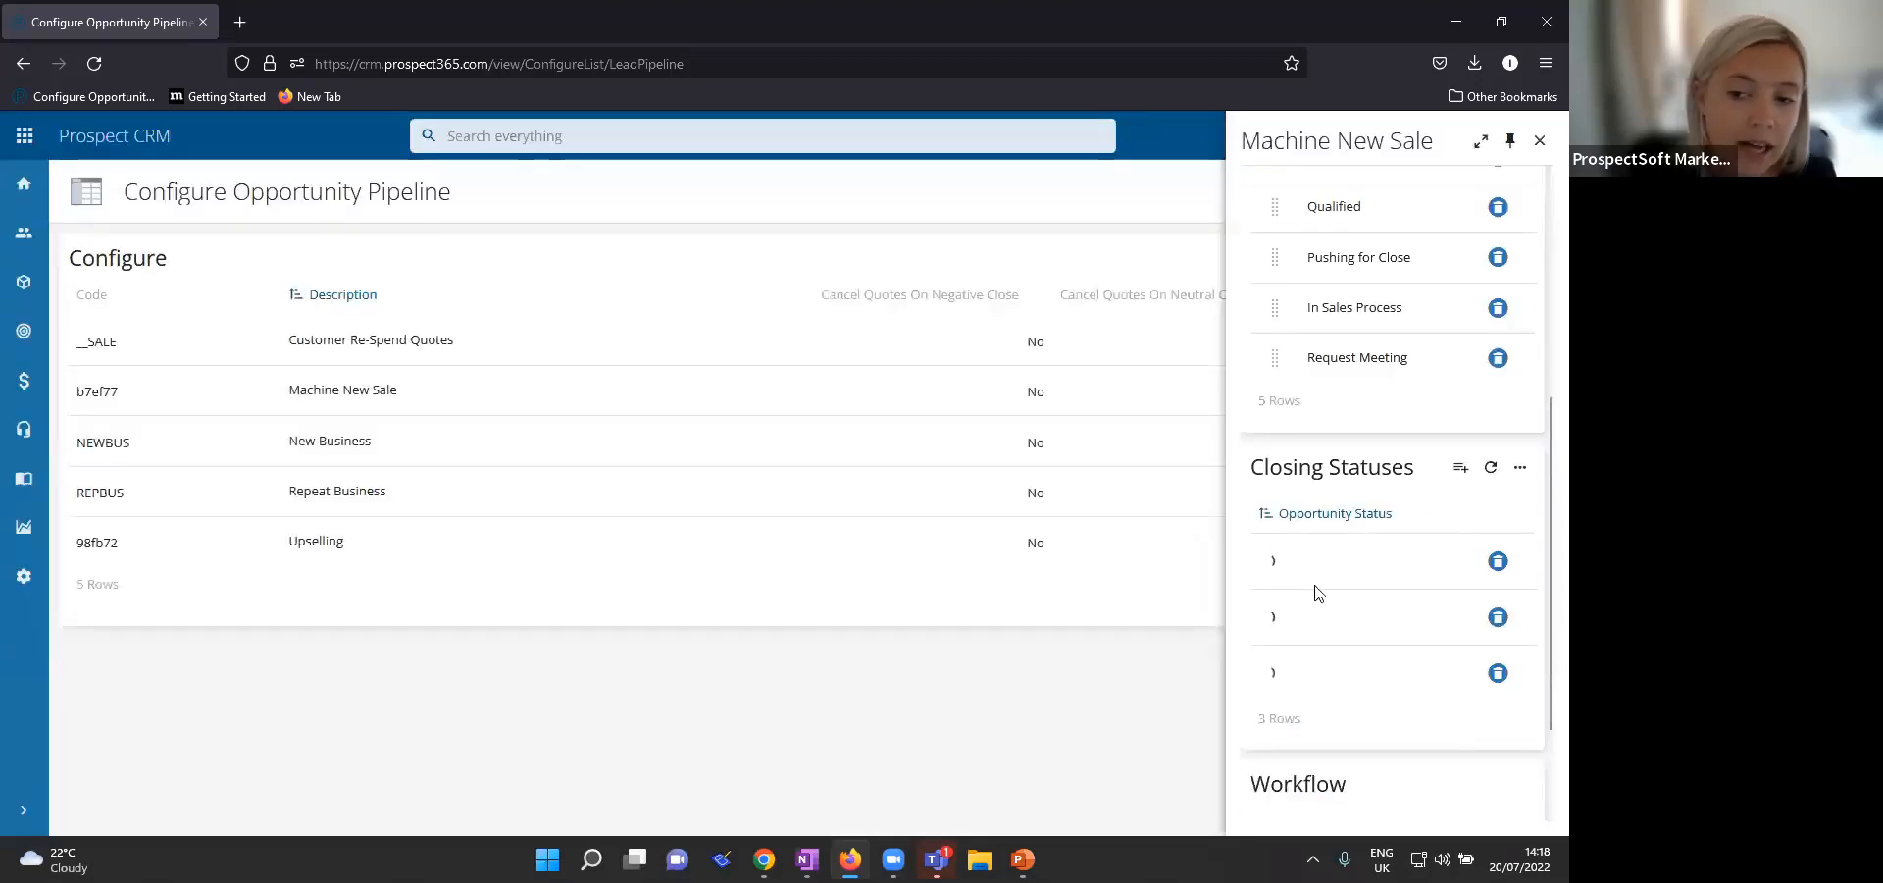
scroll(1315, 592, "up", 2)
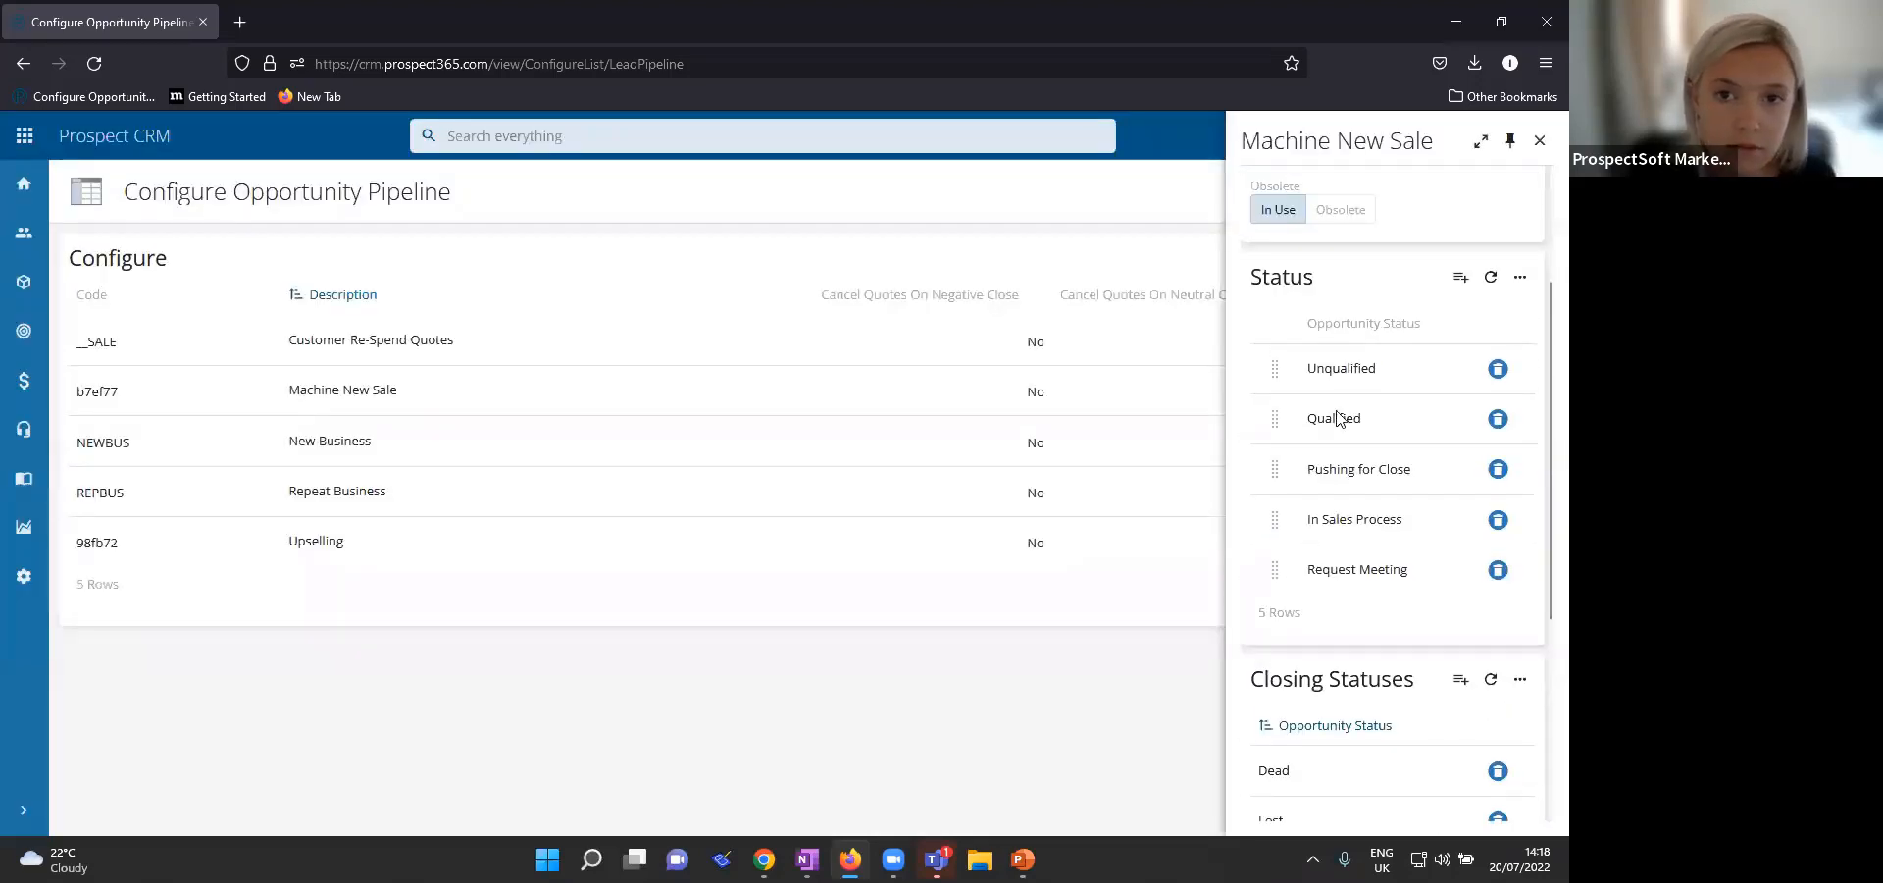
scroll(1439, 407, "down", 1)
scroll(1439, 407, "up", 2)
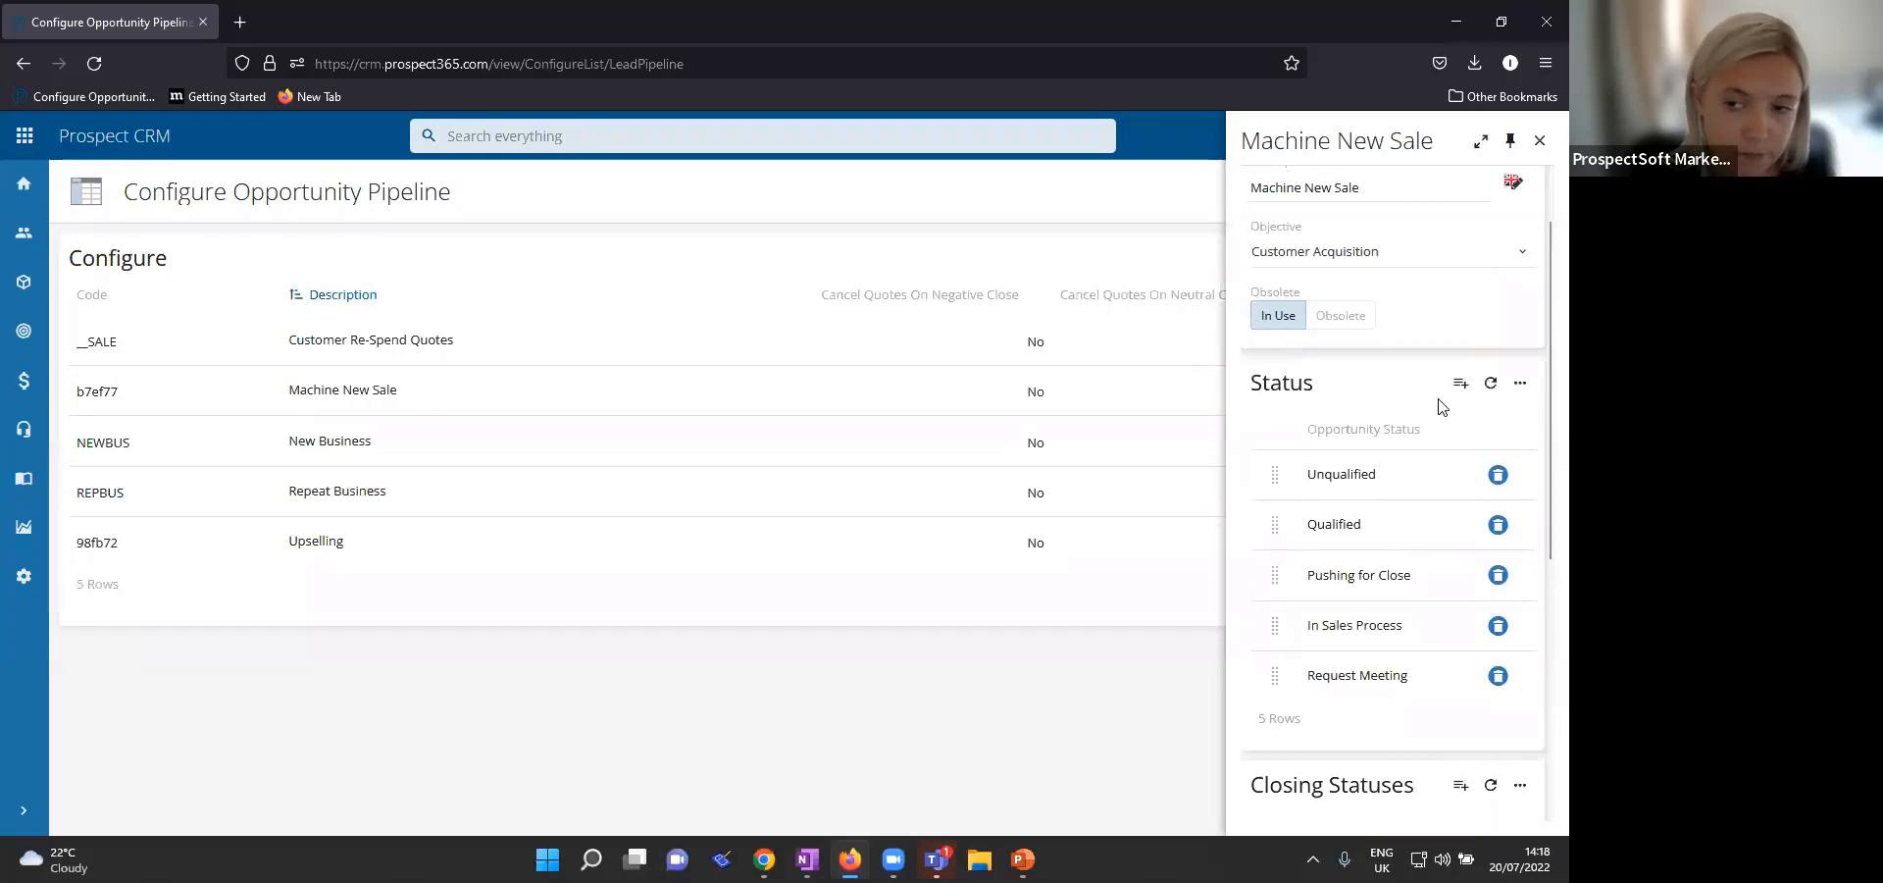
left_click(1146, 220)
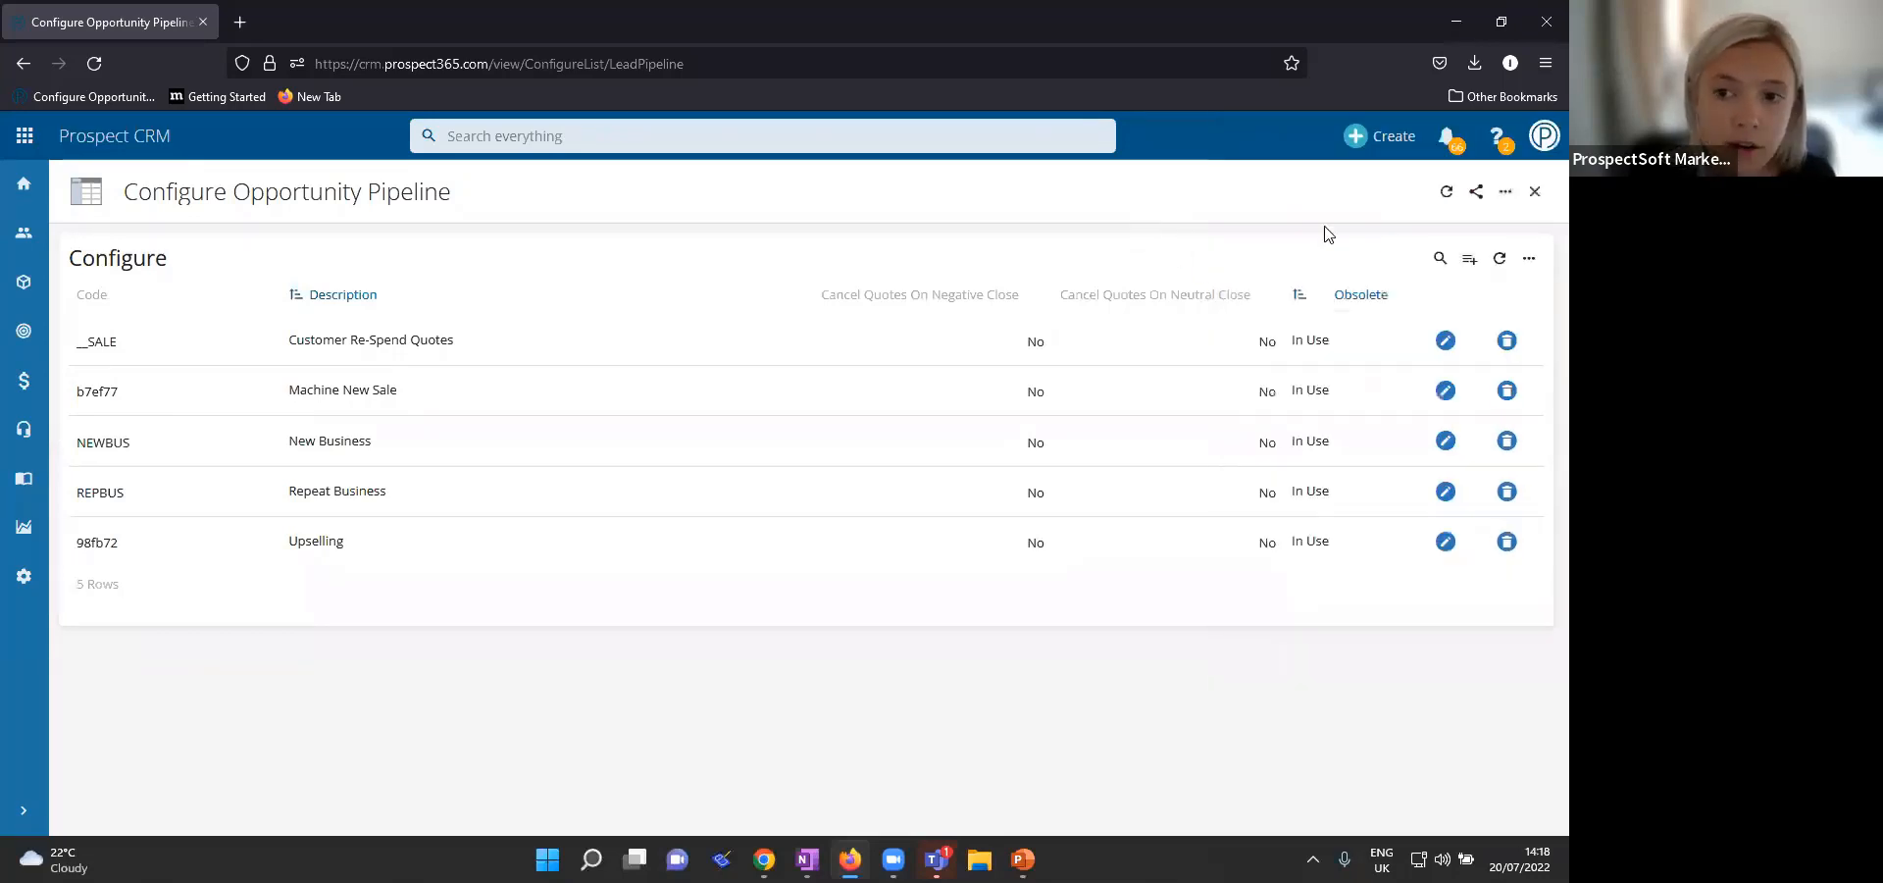
Step: Leave the pipeline configuration and select Machine New Sale as the pipeline for the new opportunity
left_click(1535, 192)
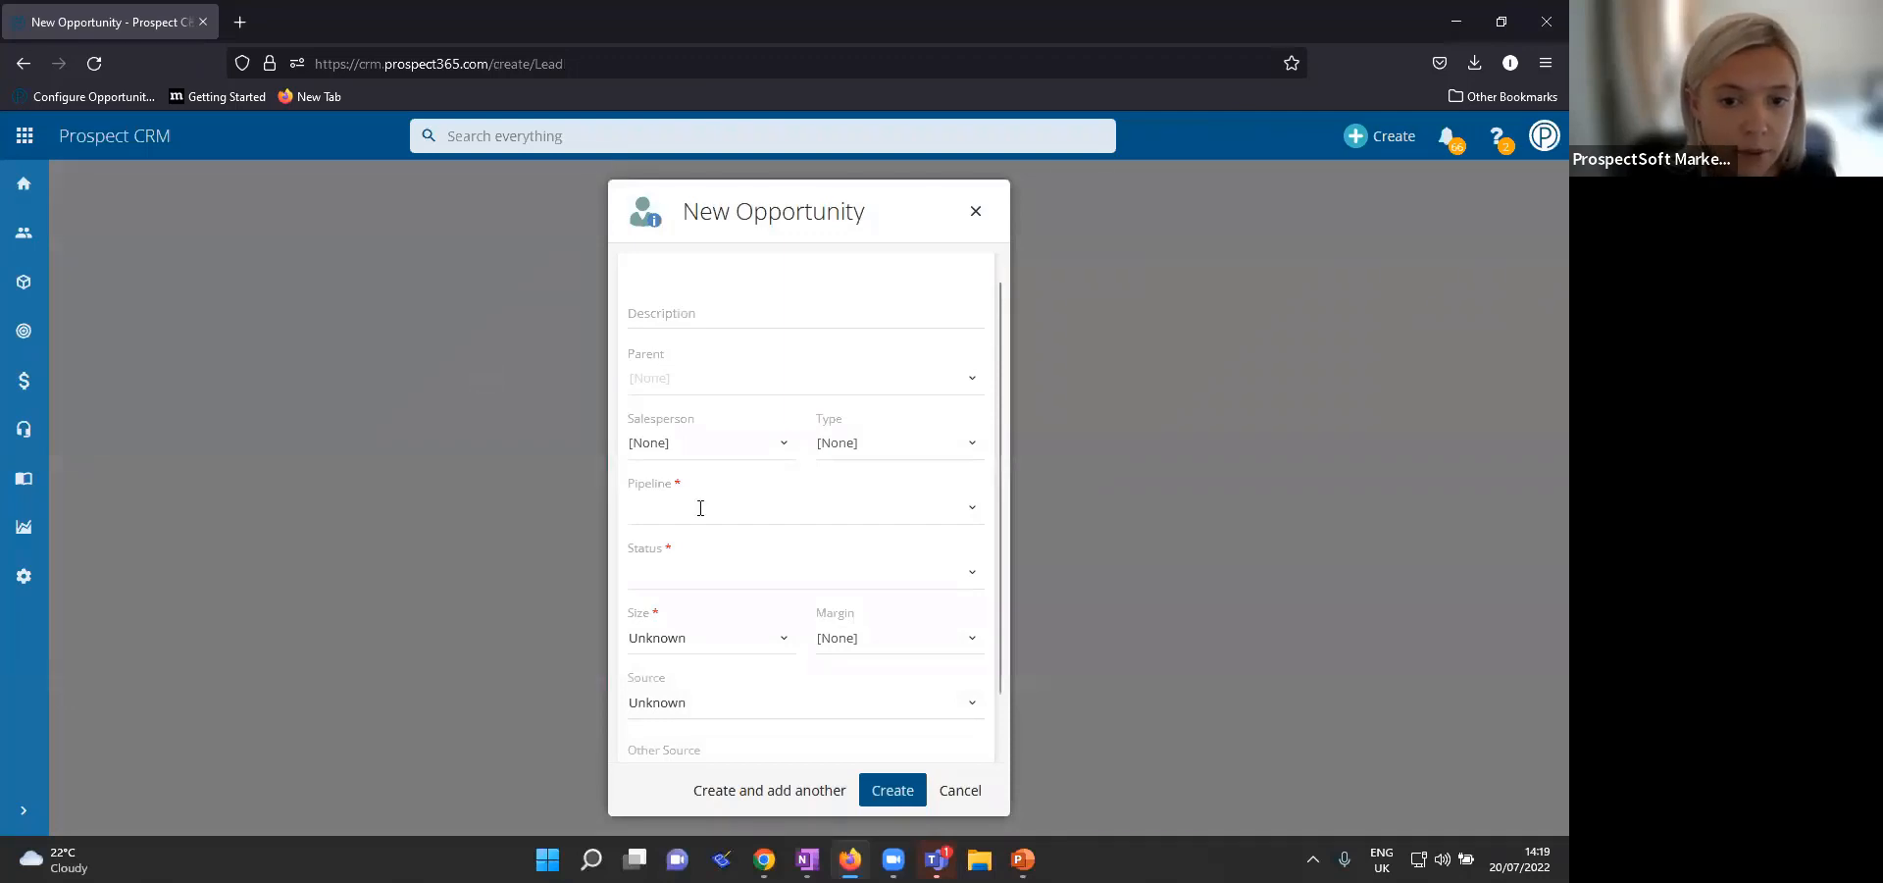
left_click(700, 507)
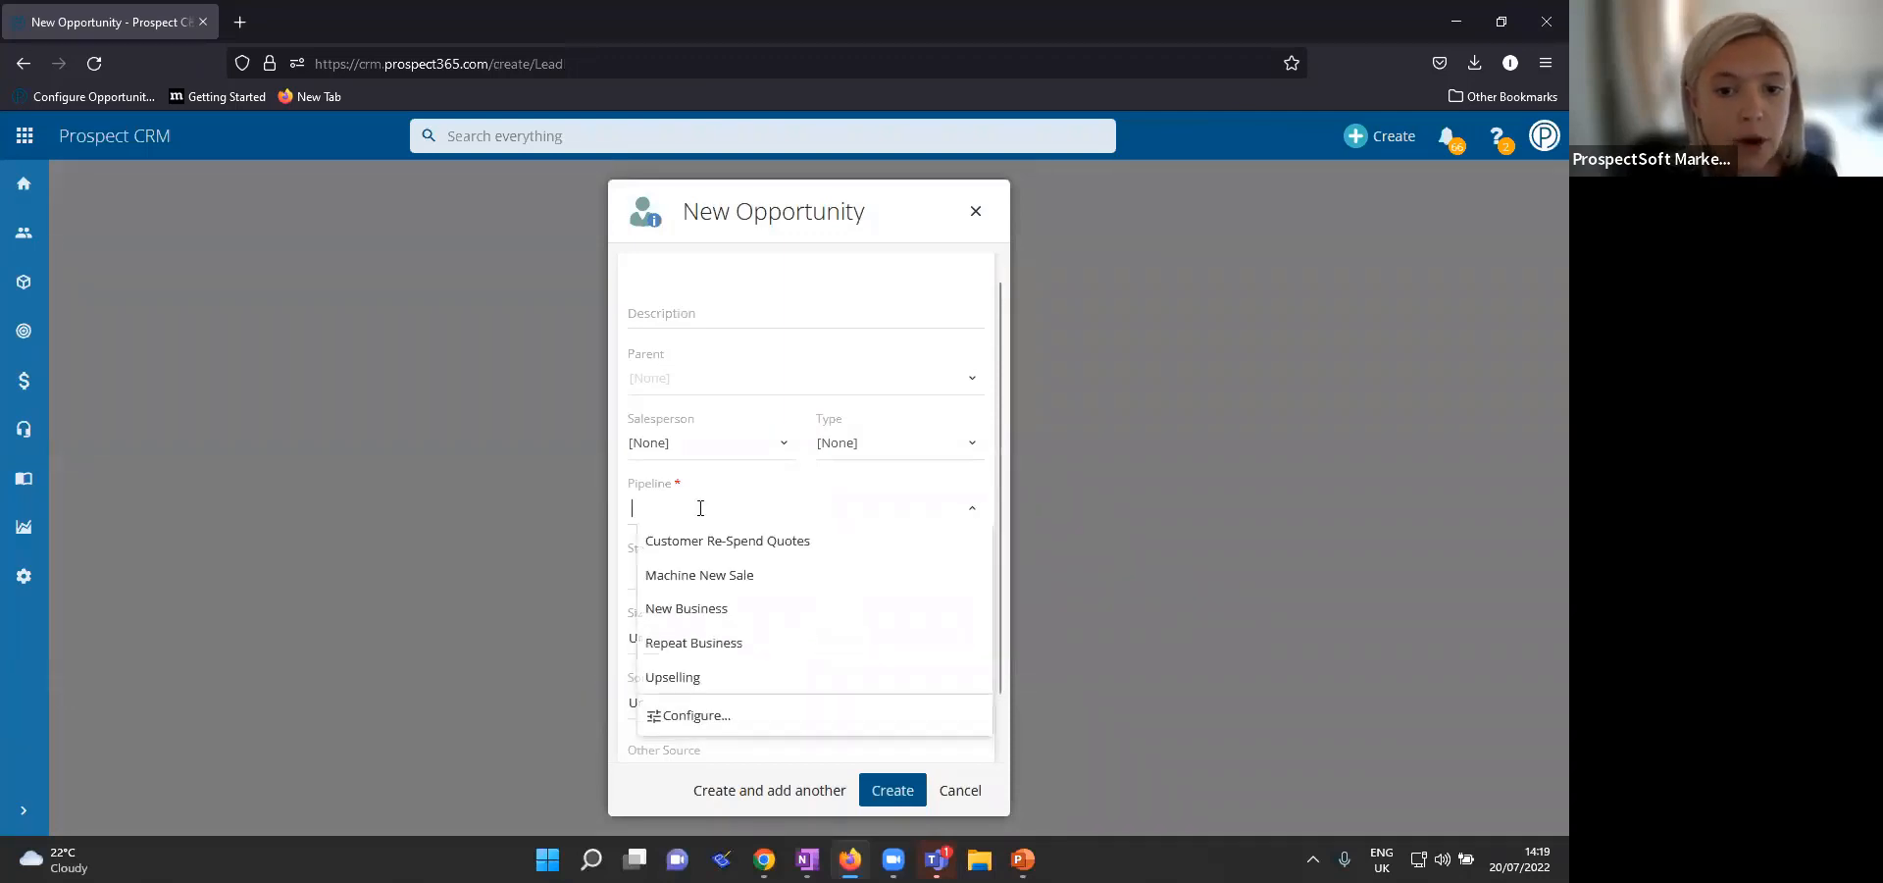
left_click(752, 588)
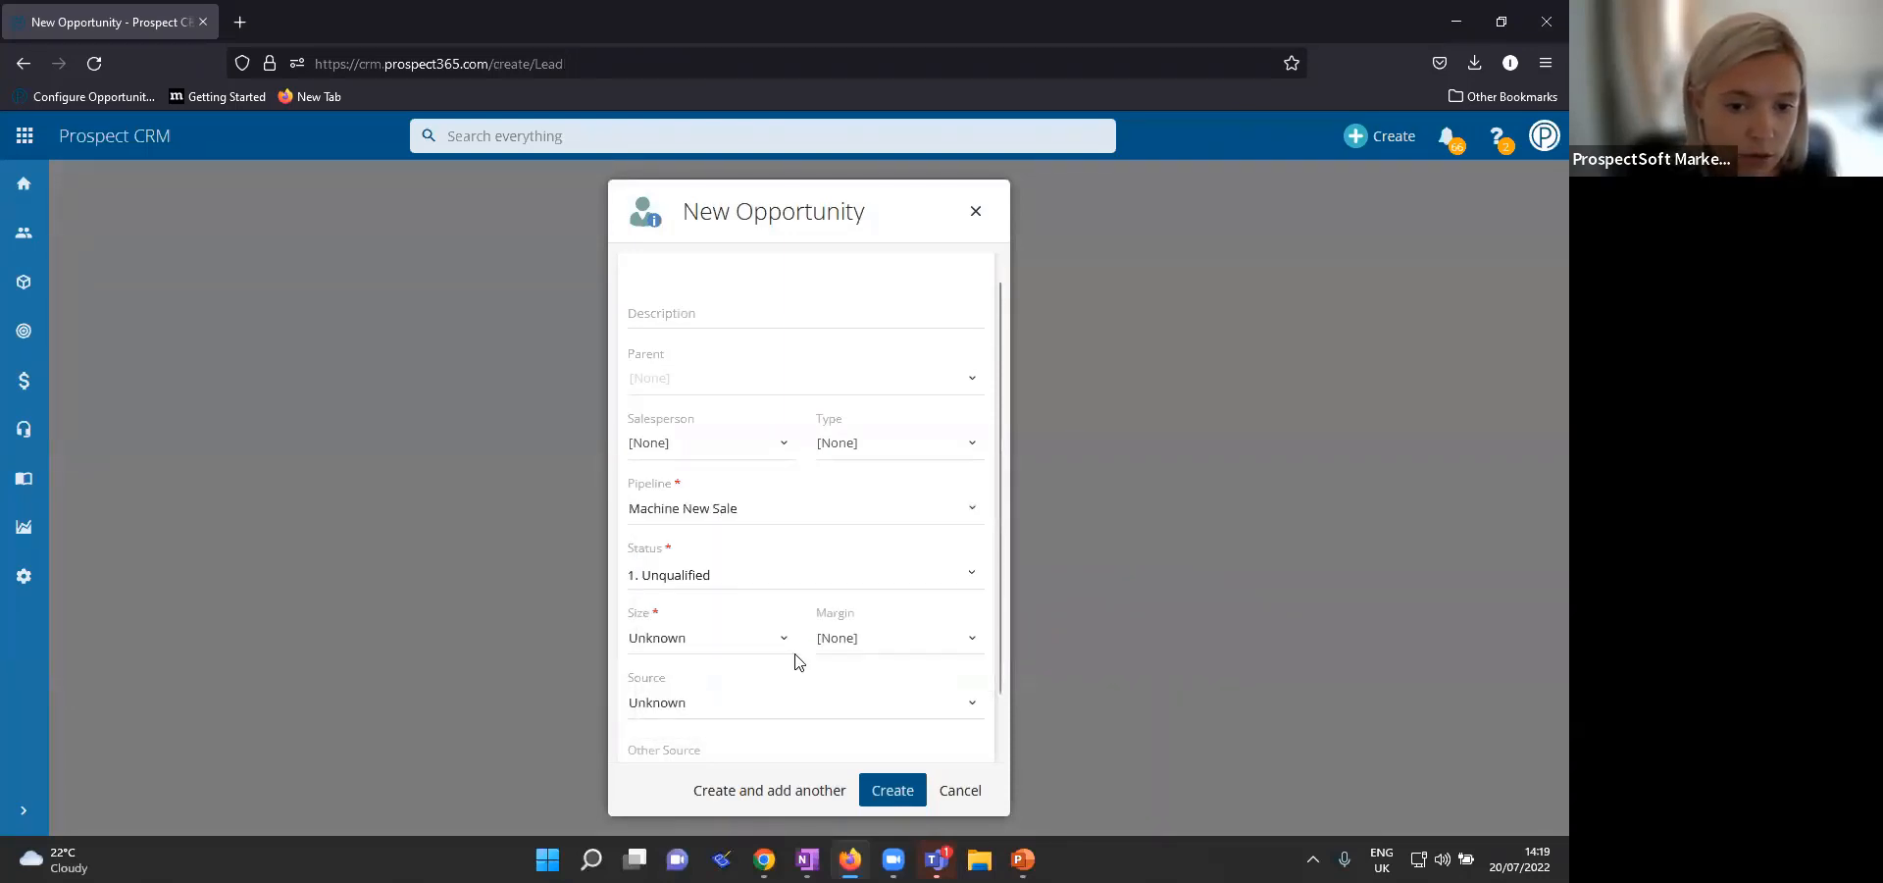
Step: Examine the statuses and closing statuses offered for the new opportunity in the Machine New Sale pipeline, leaving the list without choosing one
left_click(710, 576)
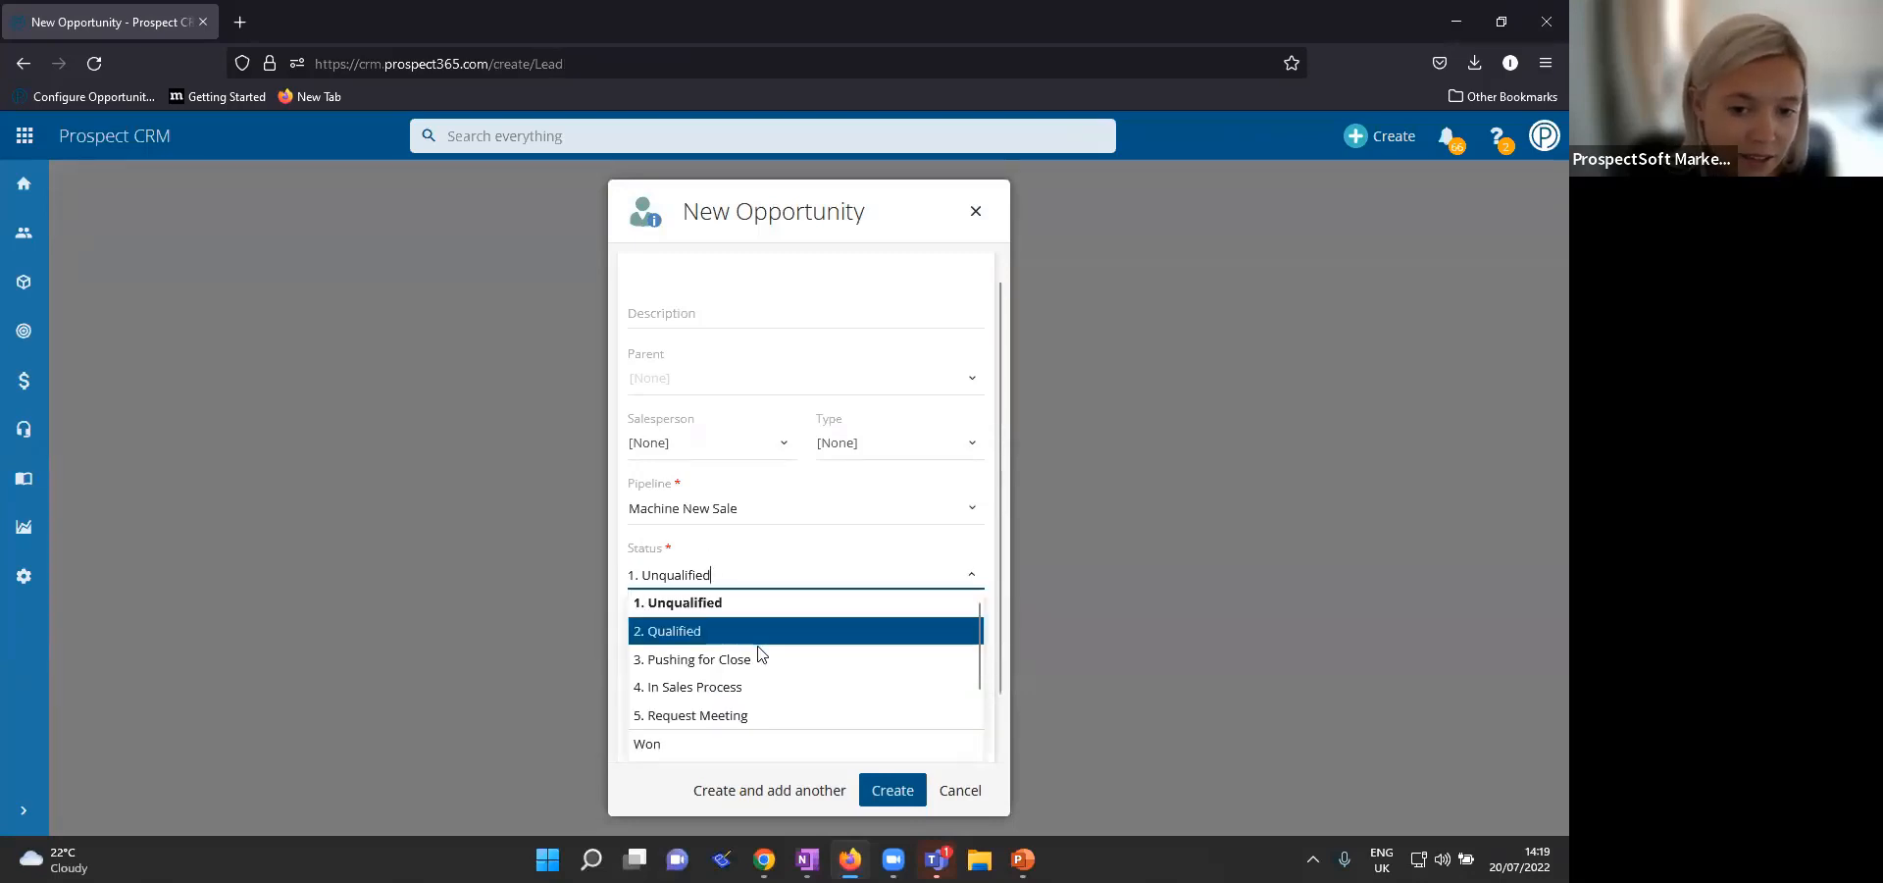
scroll(760, 652, "down", 2)
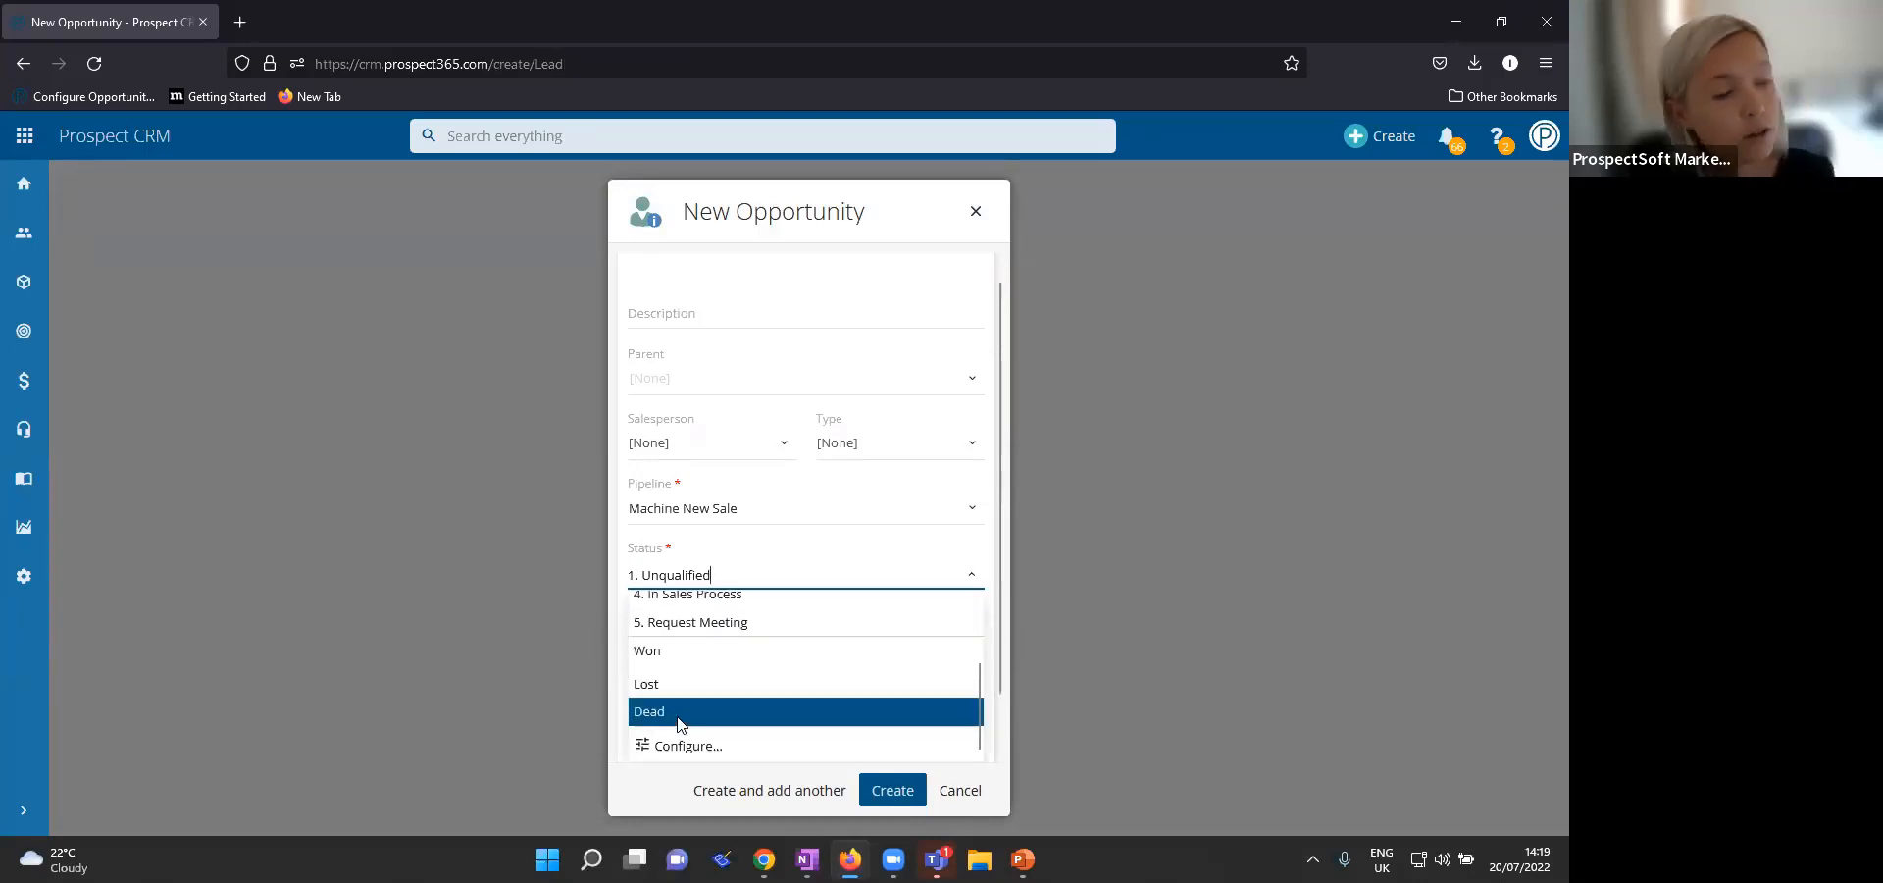
scroll(704, 636, "up", 3)
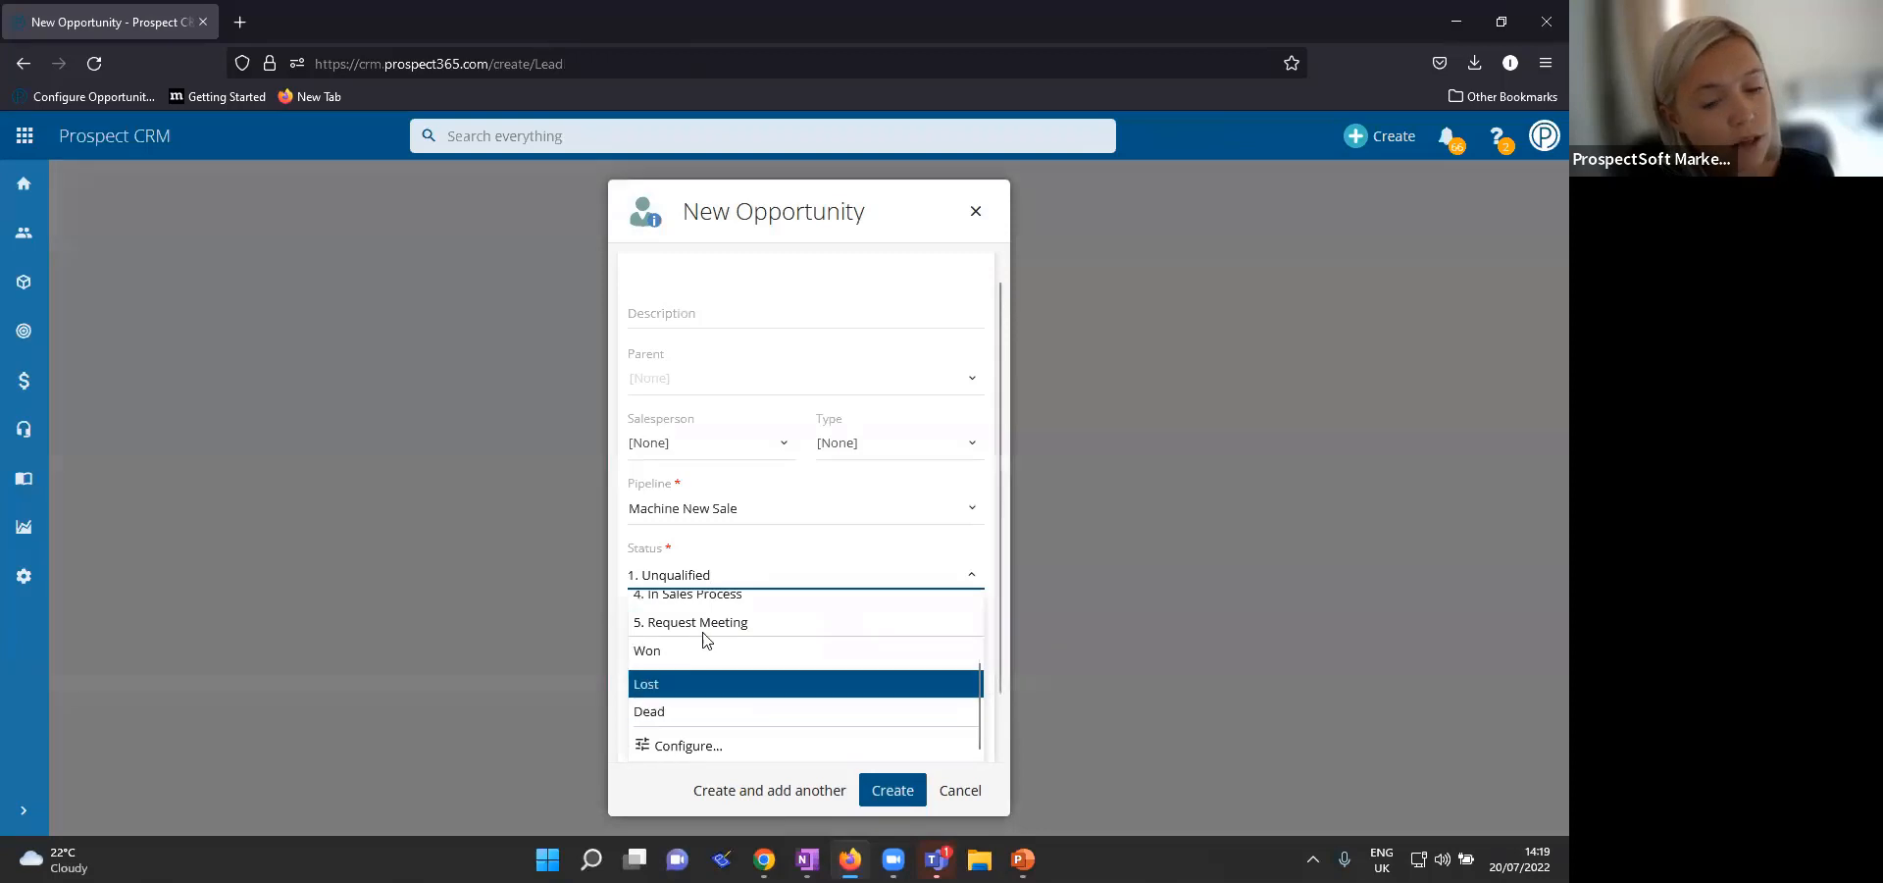
left_click(710, 294)
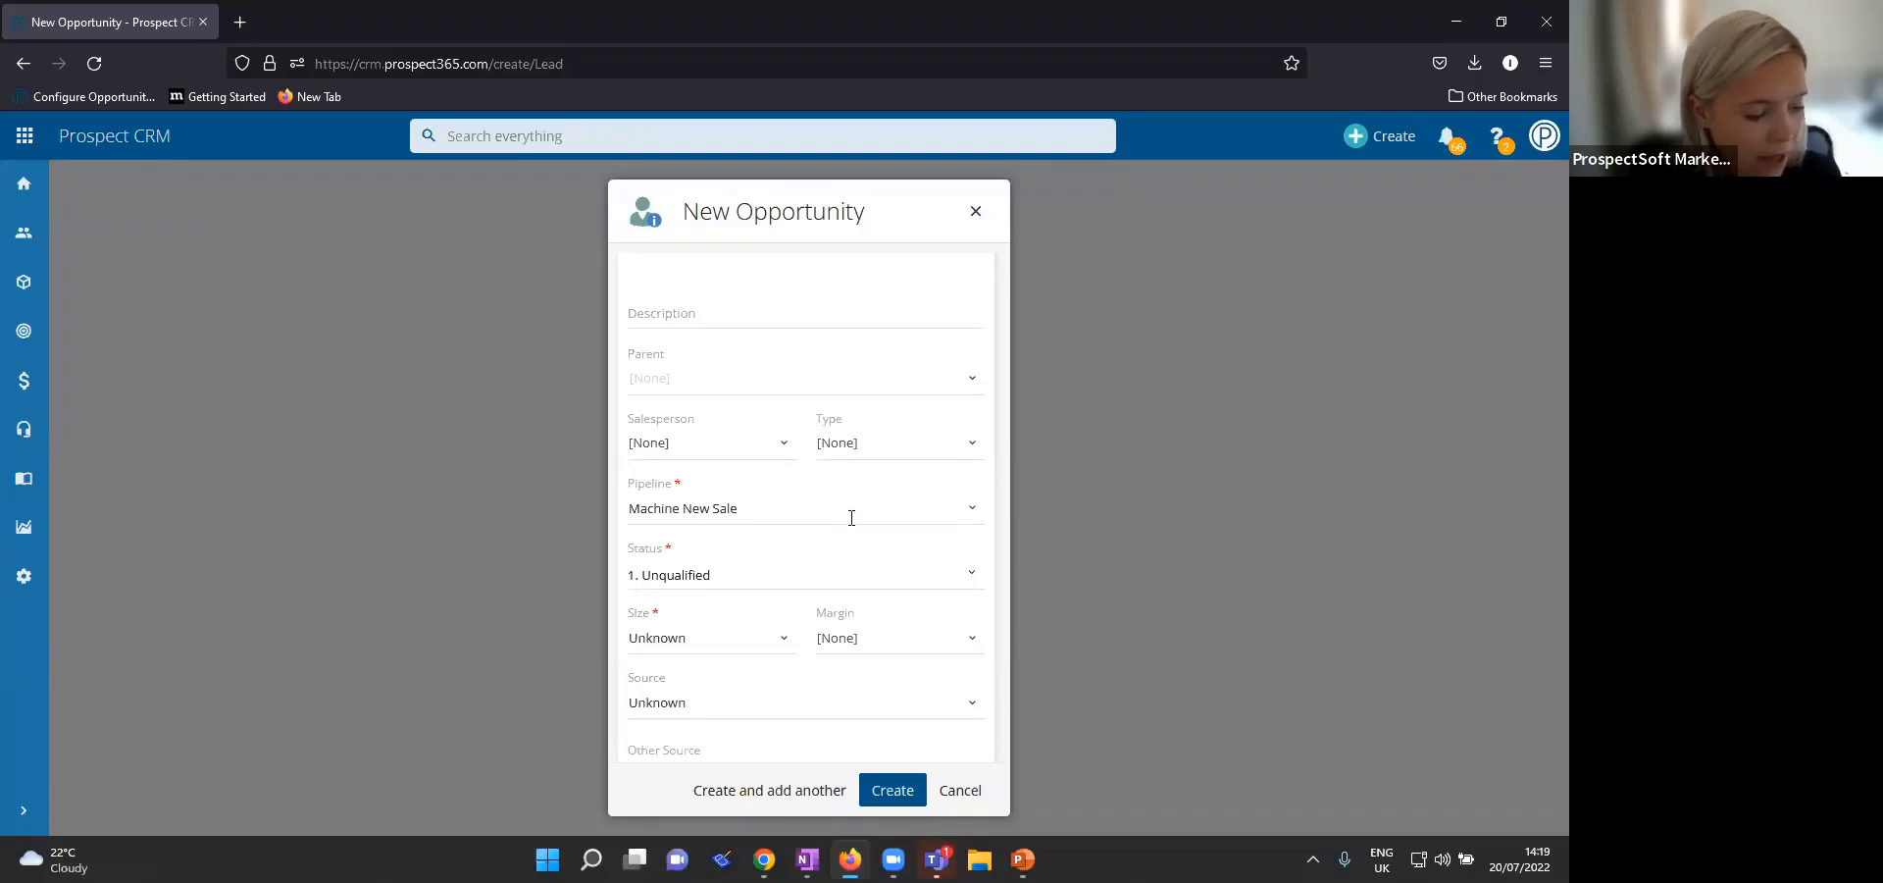
Step: Switch to the PowerPoint slide show and advance from the Demo slide to the slide about configuring opportunity types
key("alt+Tab")
key("alt+Tab")
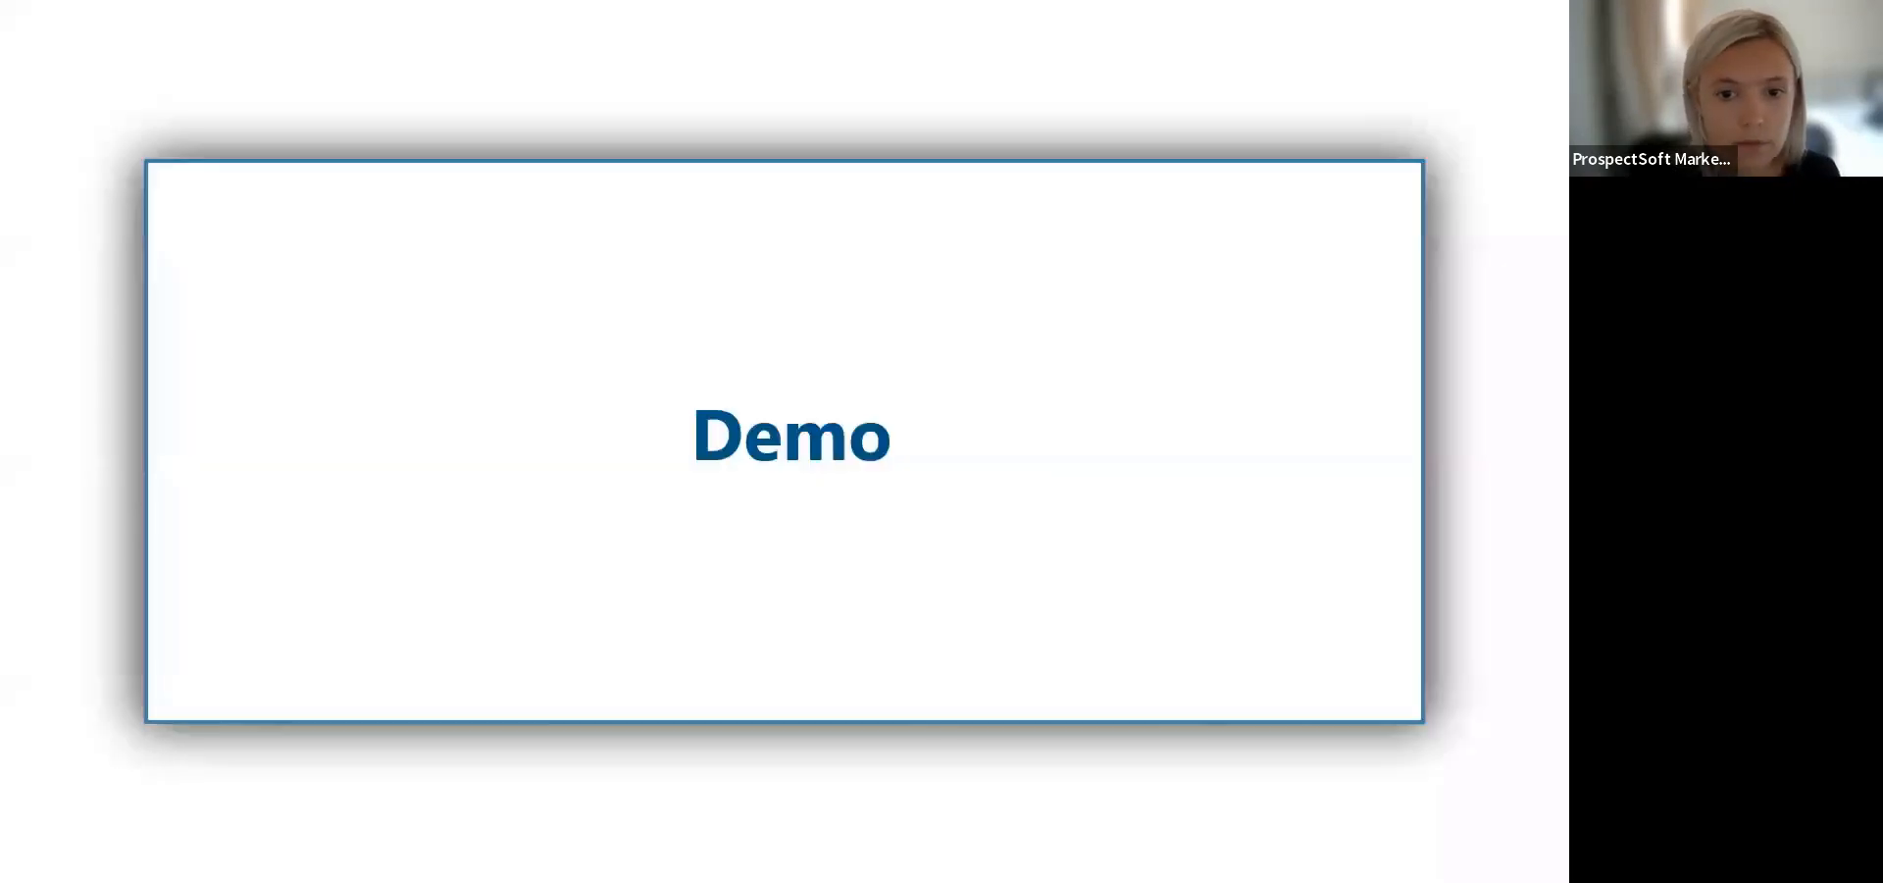
left_click(517, 424)
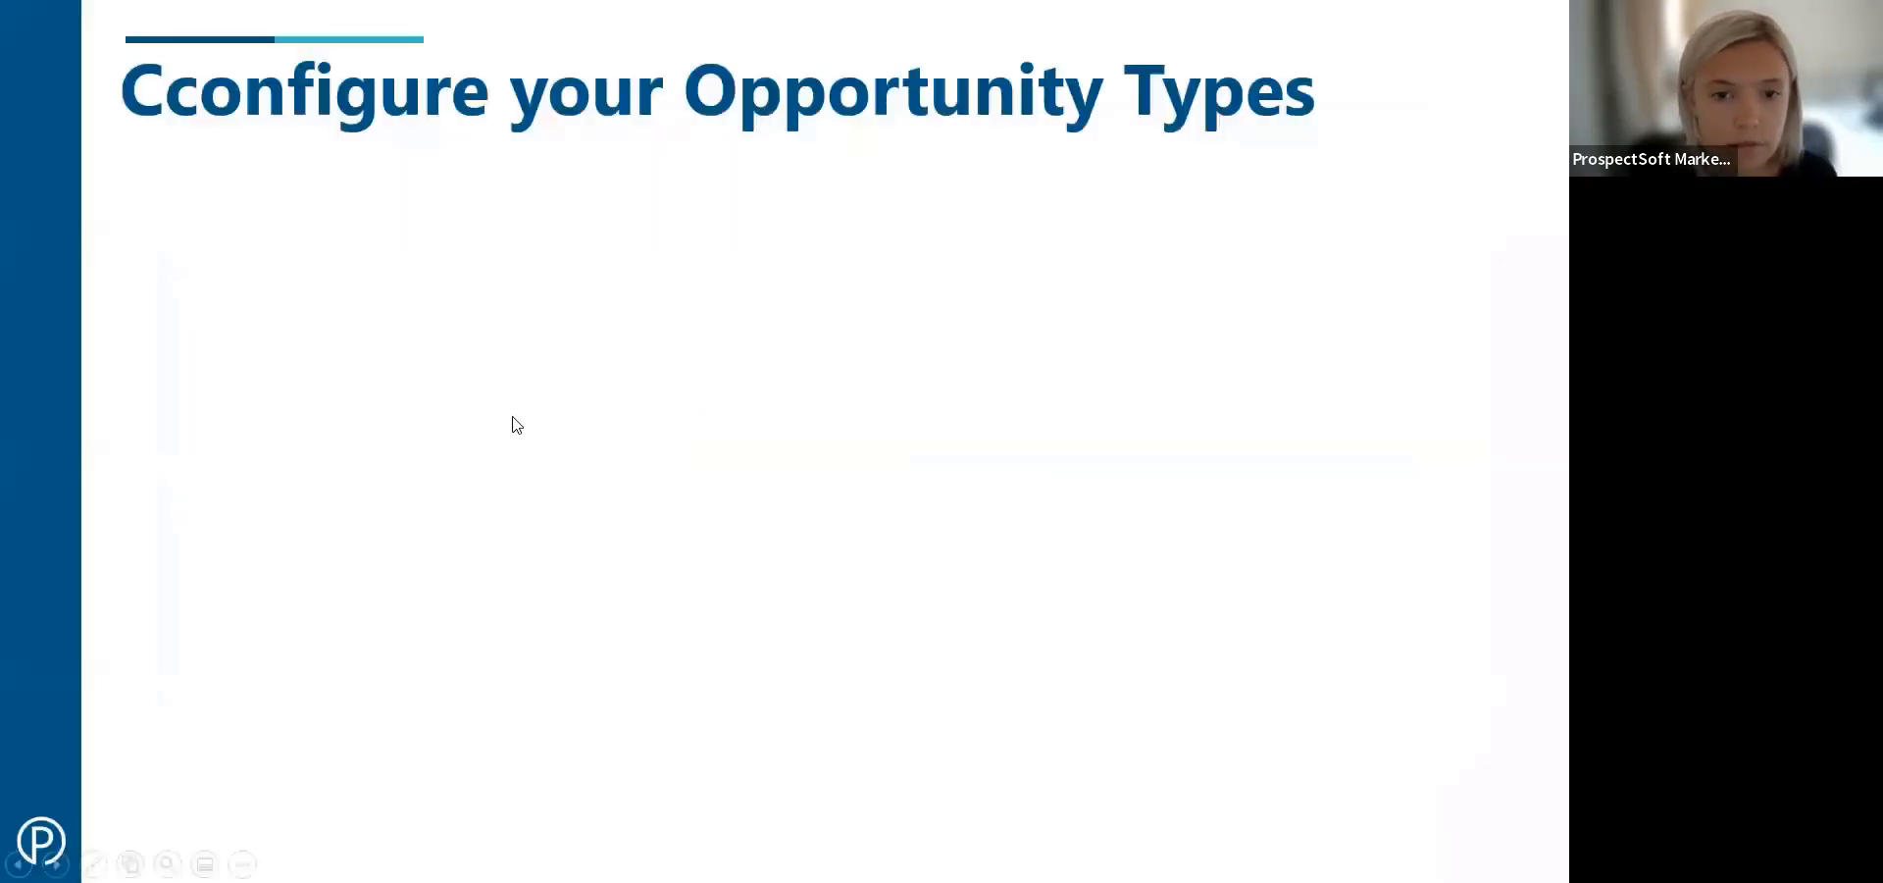